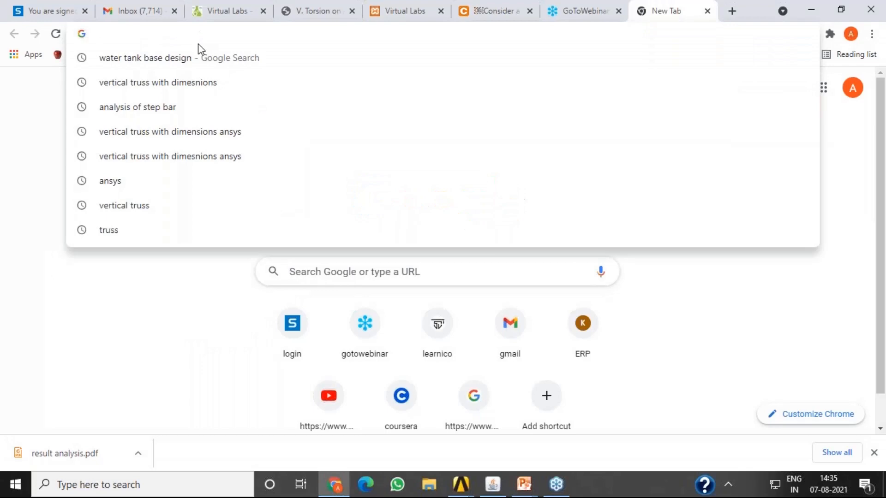
- Search Google for ANSYS
type("ASYS")
key("Return")
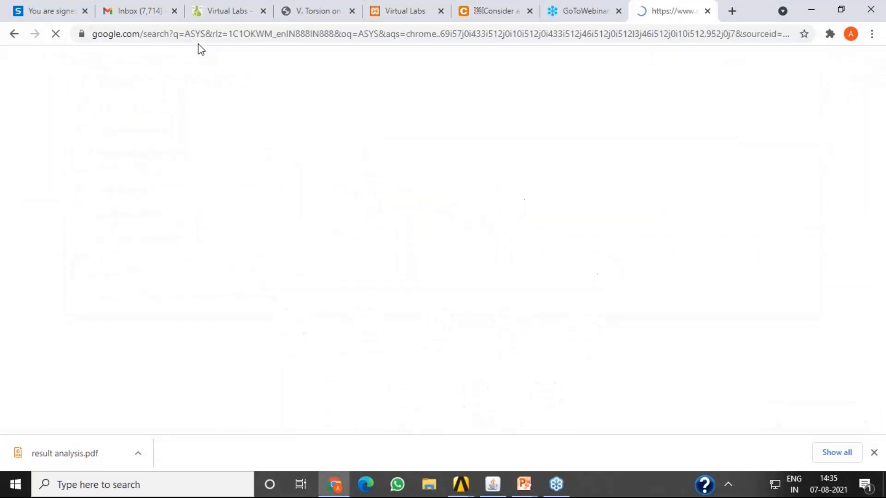
left_click_drag(148, 77, 101, 68)
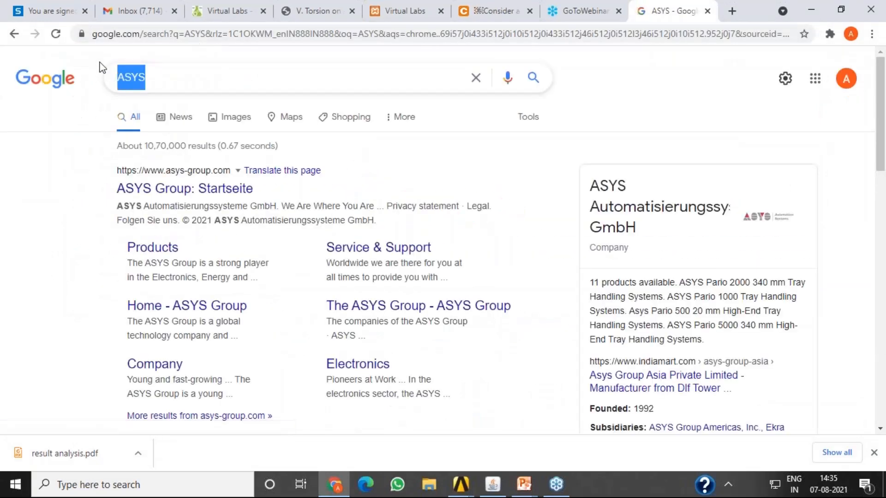
type("ANSYS")
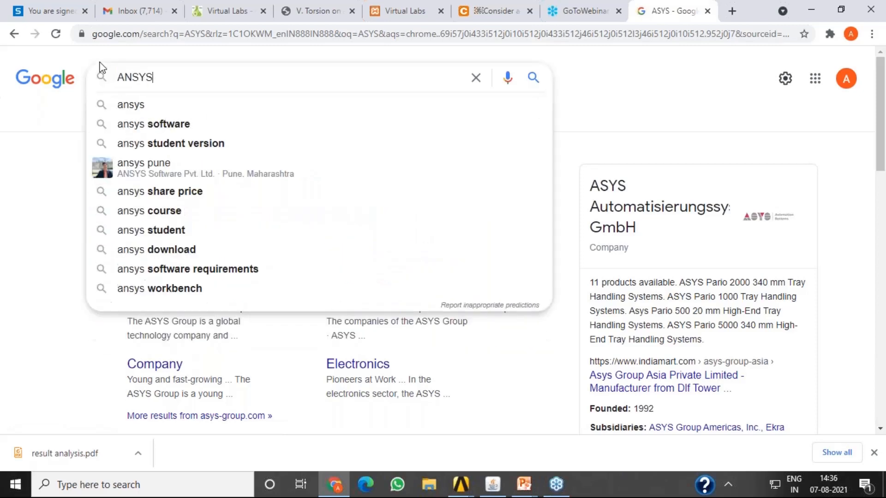
key("Return")
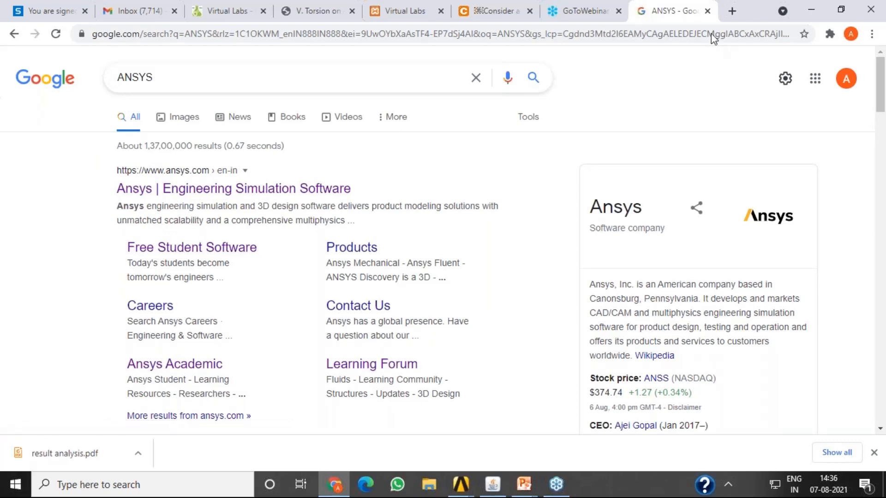
- Open the Free Student Software search result and find the Ansys Student entry among the free student downloads
left_click(203, 364)
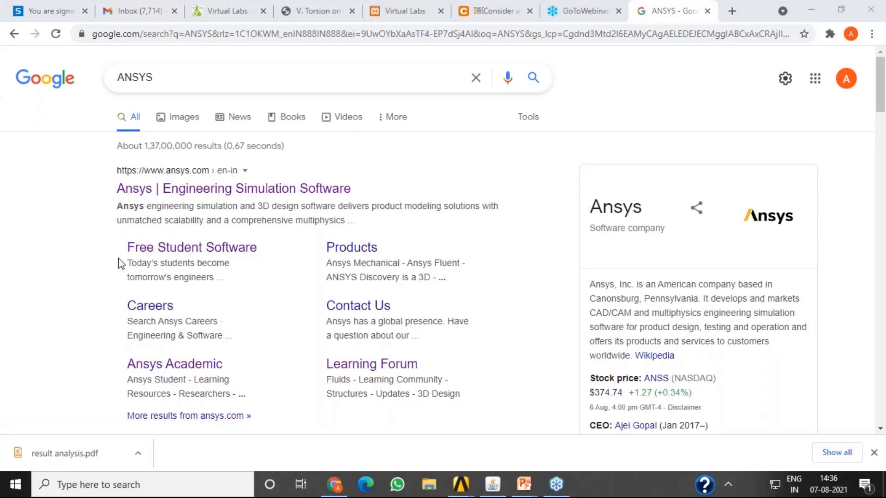
left_click(220, 250)
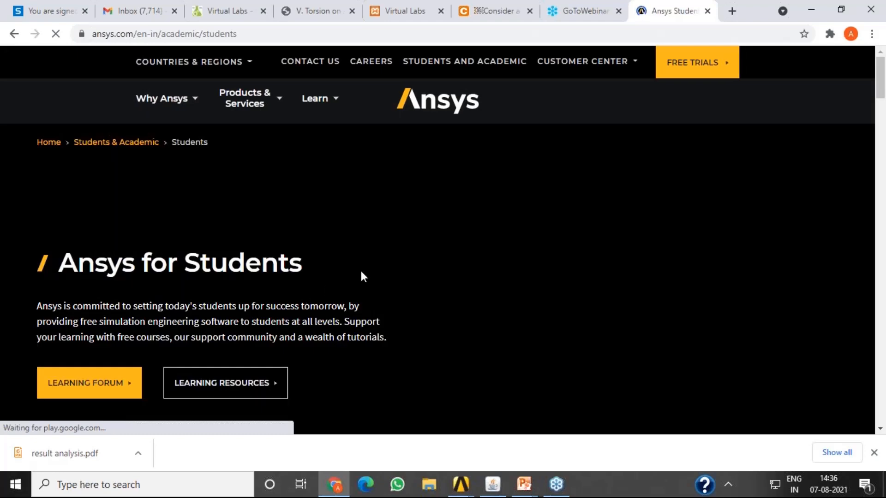
scroll(394, 258, "down", 5)
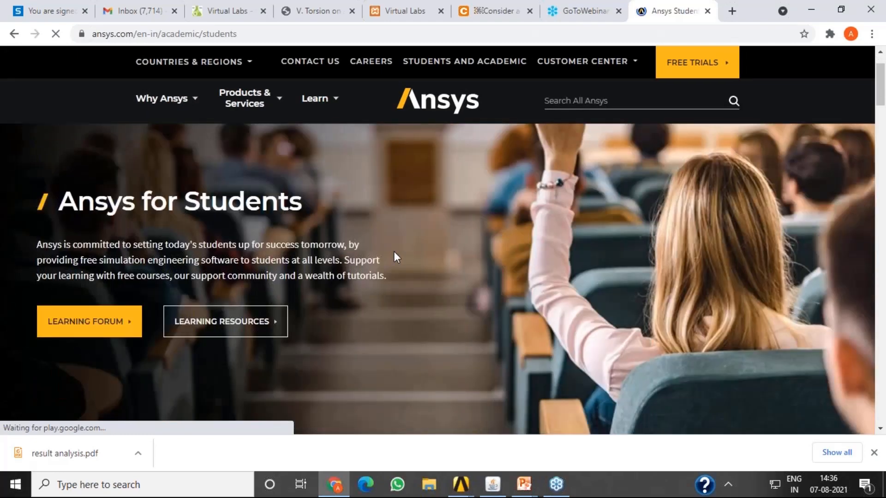
scroll(395, 257, "down", 1)
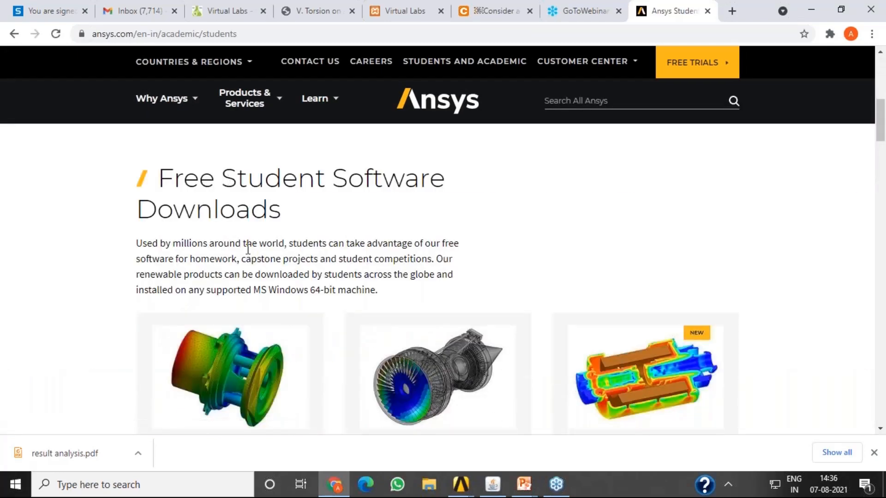
scroll(247, 250, "down", 4)
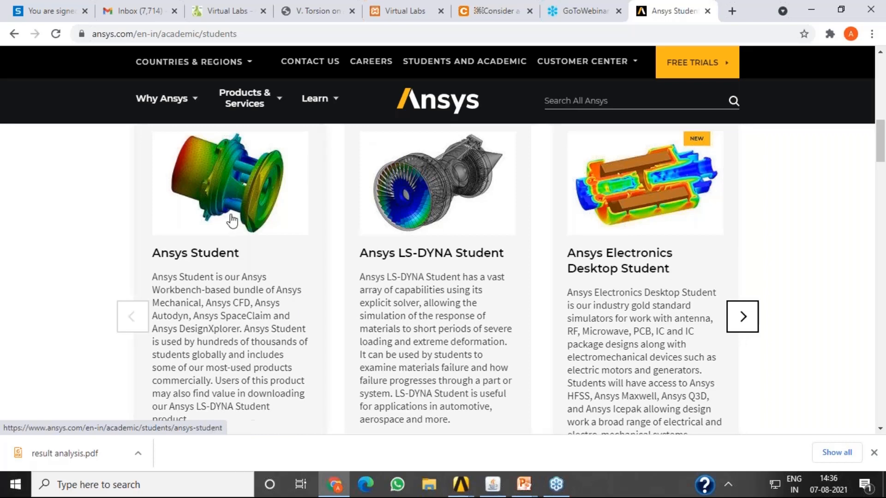
- Underline the Ansys Student heading and the bundled Mechanical, CFD, Autodyn, SpaceClaim and DesignXplorer products with the drawing pen
left_click(687, 188)
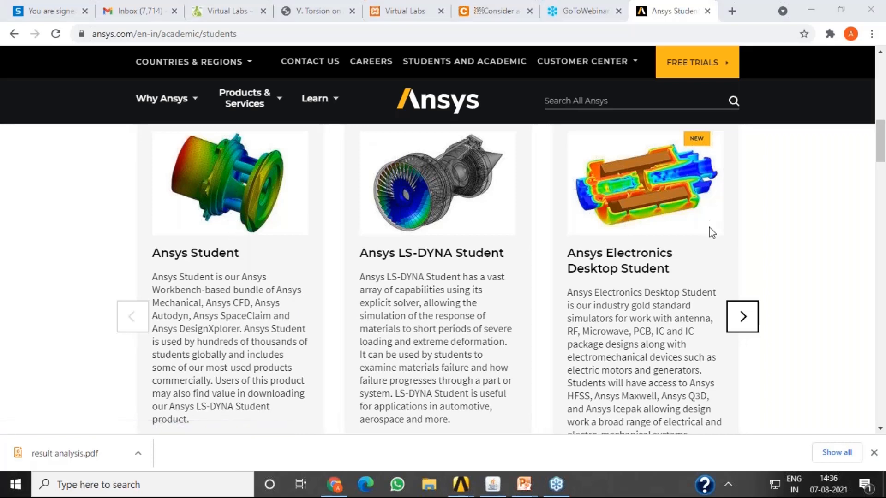
left_click(710, 227)
left_click_drag(149, 266, 225, 265)
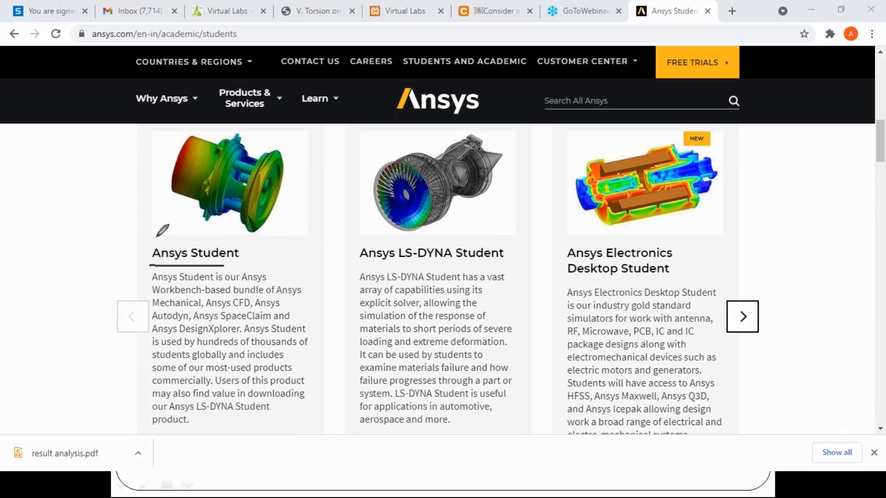
left_click_drag(153, 309, 243, 310)
left_click_drag(165, 324, 236, 332)
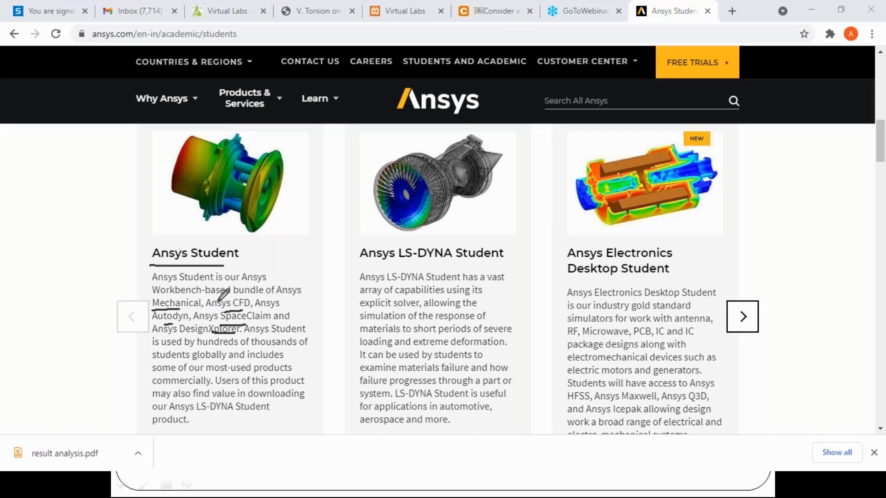
- Open the Ansys Student download page and highlight the built-in license's expiry date
left_click(291, 255)
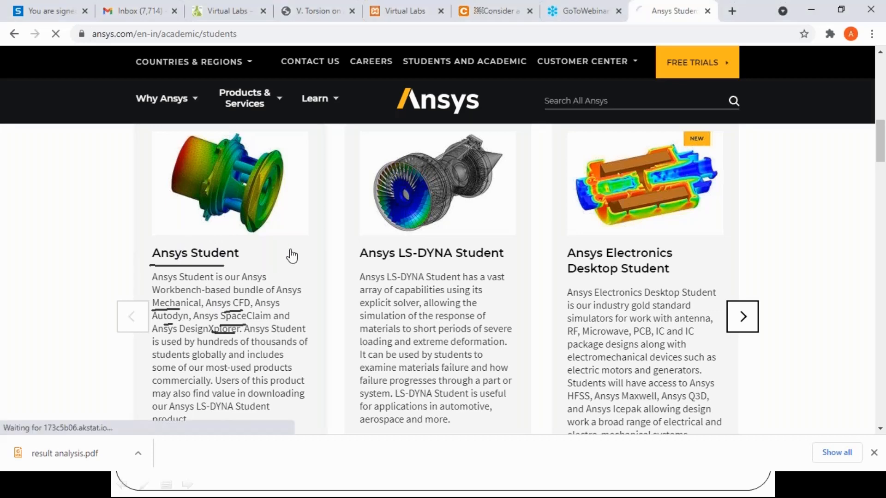
scroll(291, 255, "down", 2)
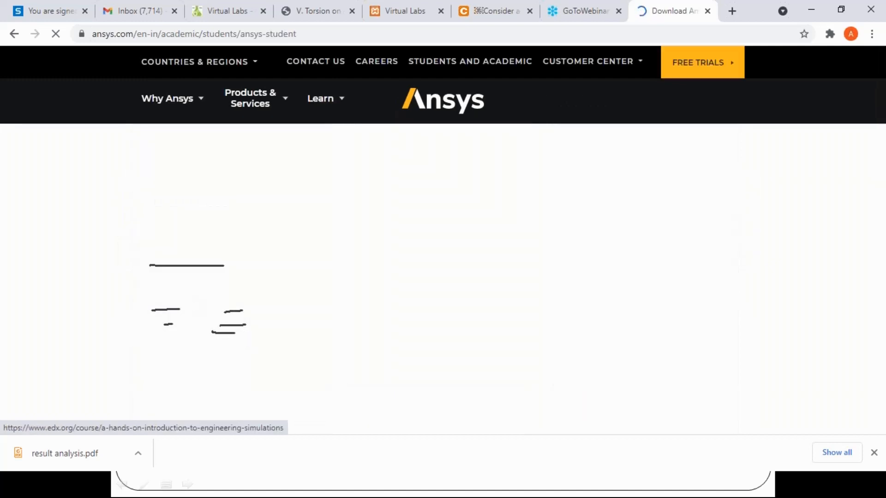
scroll(277, 401, "down", 1)
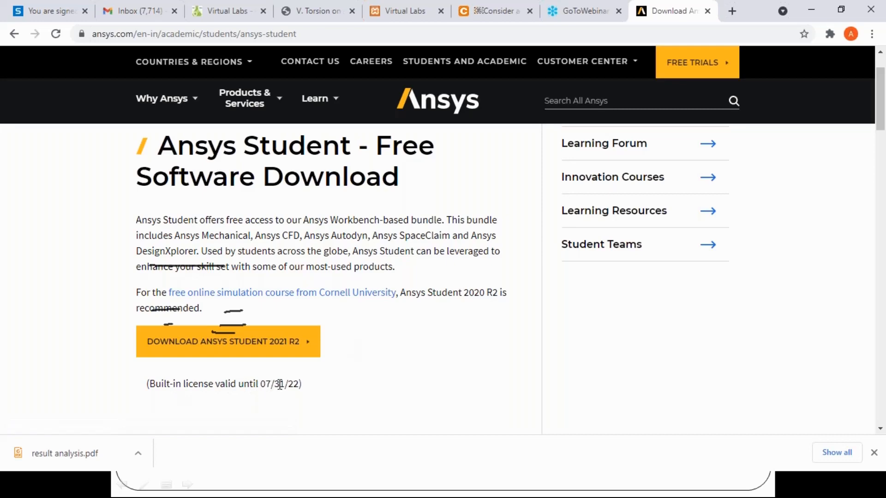
left_click_drag(285, 384, 267, 384)
- Clear the drawn underlines and switch to the ANSYS Academic Teaching Mechanical and CFD window
left_click(695, 189)
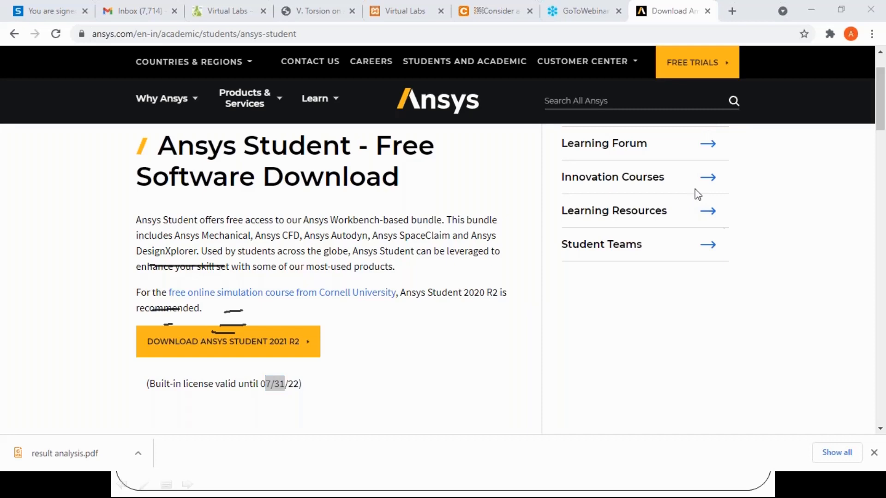
left_click(725, 284)
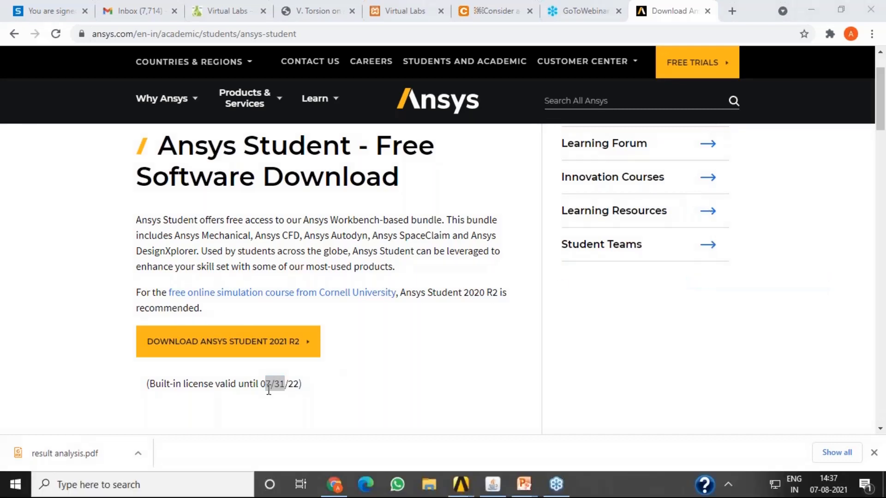
mouse_move(461, 484)
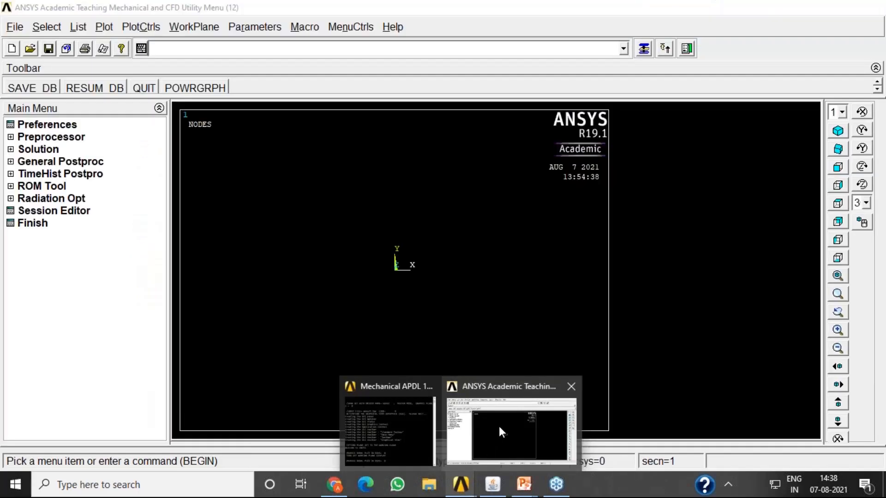
left_click(500, 431)
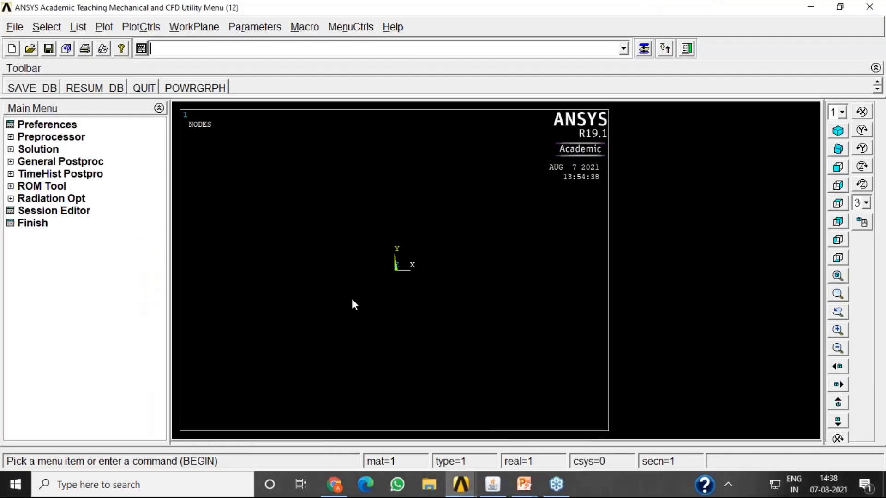
- Circle the R19.1 version label, handwrite 19 and 21 beside it, and clear the markings
key("alt+Tab")
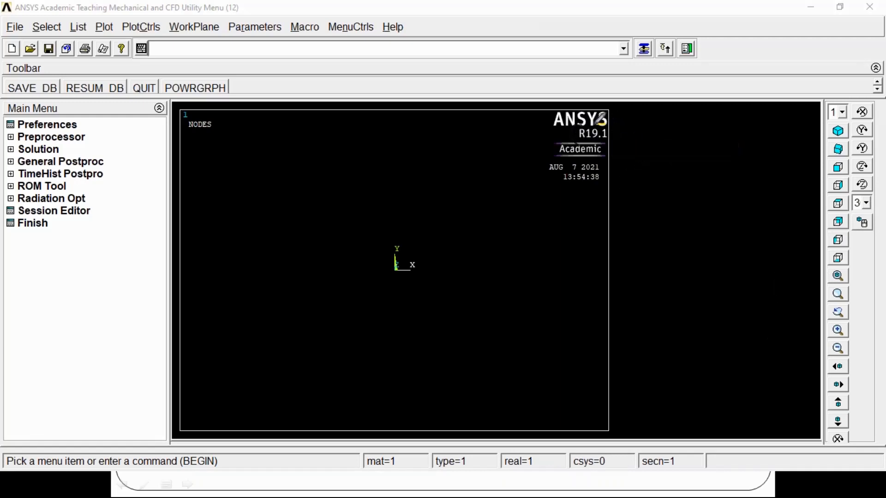
mouse_move(581, 128)
left_mouse_down()
mouse_move(563, 134)
mouse_move(626, 141)
mouse_move(616, 121)
left_mouse_up()
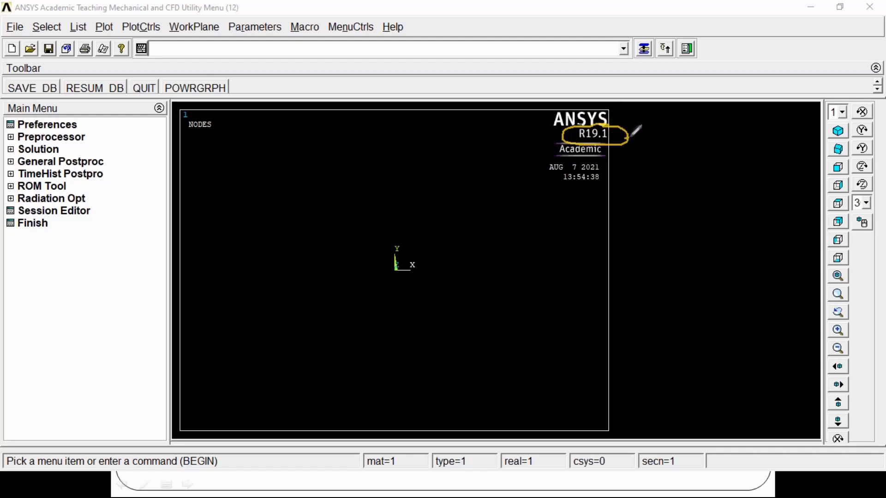
mouse_move(670, 124)
left_mouse_down()
mouse_move(672, 137)
mouse_move(685, 119)
mouse_move(686, 140)
left_mouse_up()
left_click_drag(679, 162, 692, 179)
left_click_drag(698, 158, 699, 173)
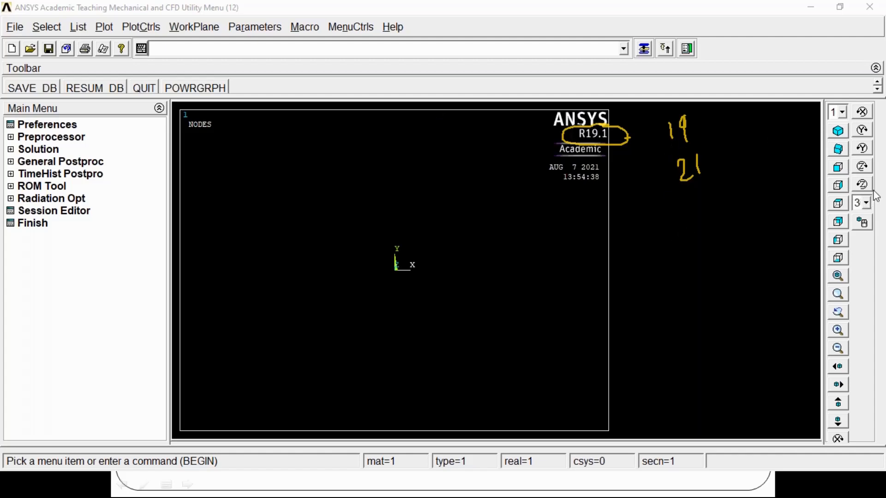
left_click(804, 285)
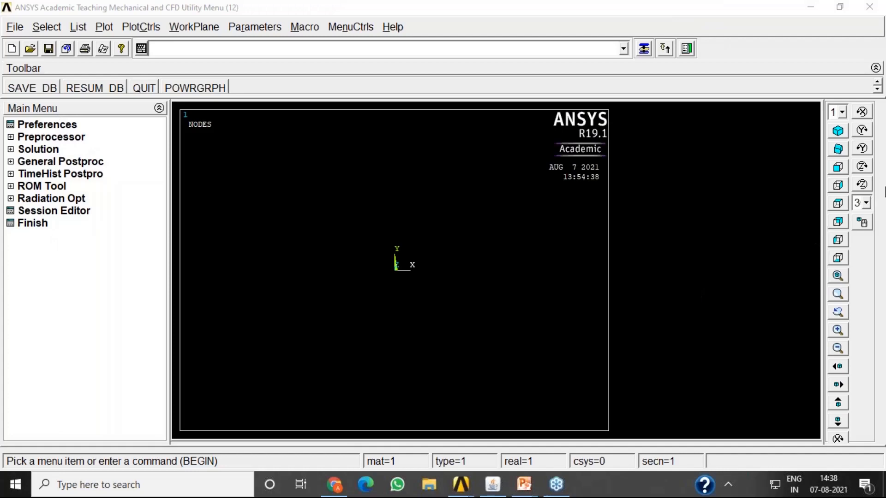
- Mark the main menu area as II and the graphics area as I, and handwrite a circled "Log" in the graphics area
left_click(812, 222)
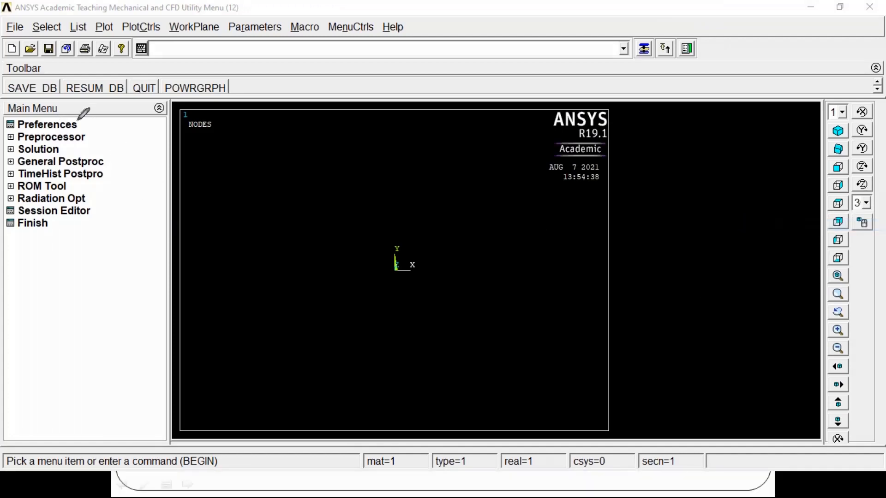
mouse_move(82, 261)
left_mouse_down()
mouse_move(74, 283)
mouse_move(83, 246)
left_mouse_up()
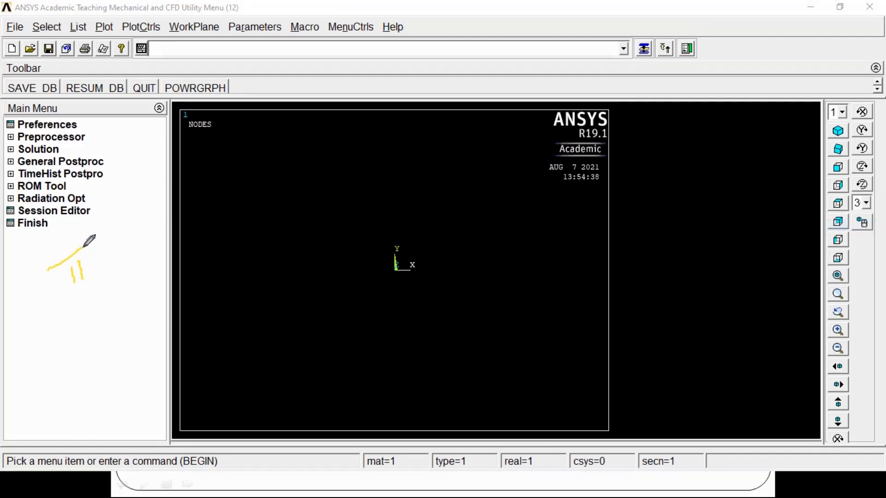
left_click_drag(56, 295, 94, 290)
mouse_move(506, 228)
left_mouse_down()
mouse_move(515, 258)
mouse_move(488, 242)
left_mouse_up()
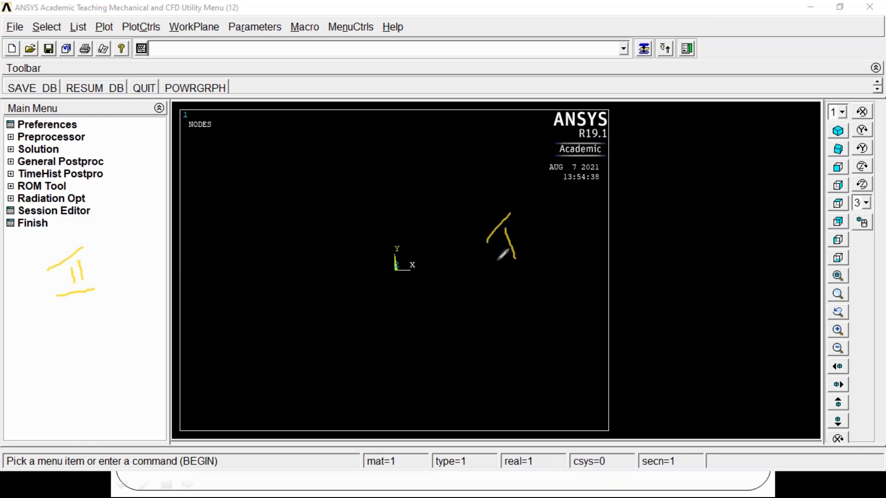
left_click_drag(492, 278, 544, 249)
mouse_move(309, 127)
left_mouse_down()
mouse_move(321, 158)
mouse_move(374, 140)
mouse_move(375, 175)
left_mouse_up()
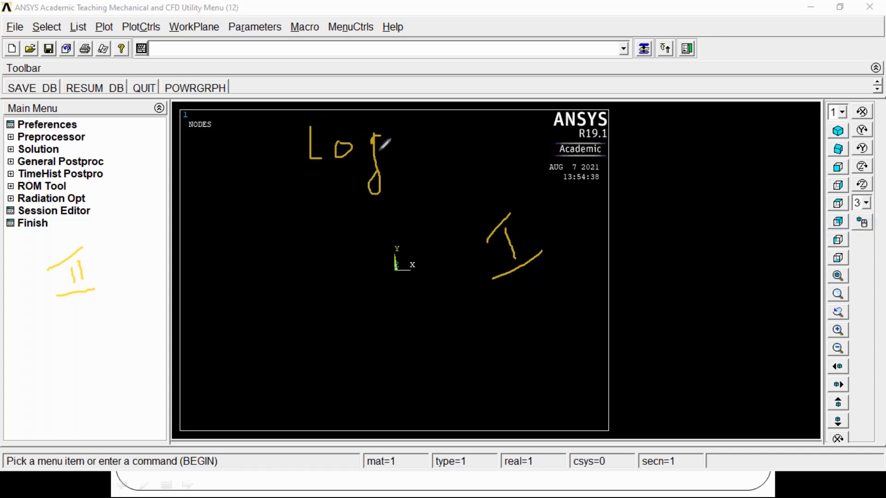
mouse_move(379, 134)
left_mouse_down()
mouse_move(359, 144)
mouse_move(376, 147)
left_mouse_up()
mouse_move(306, 191)
left_mouse_down()
mouse_move(422, 173)
mouse_move(283, 113)
mouse_move(310, 213)
left_mouse_up()
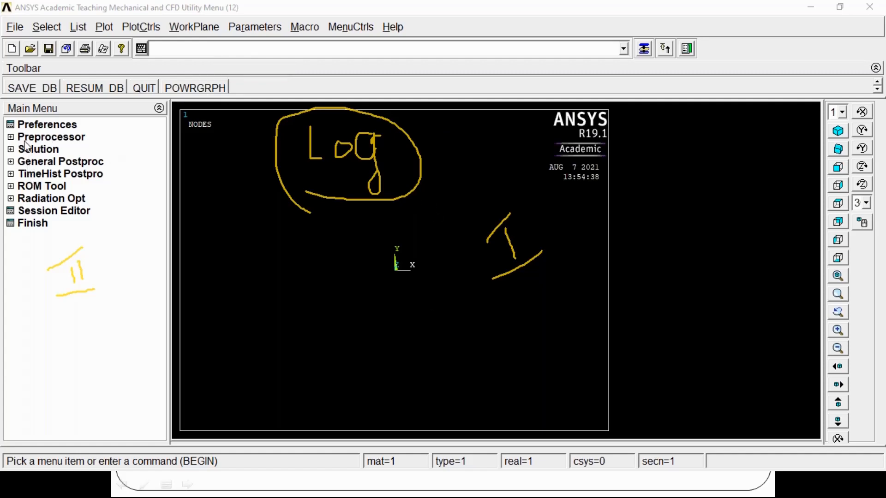
- Look through the Preprocessor branch and its Element Type options, collapse the branch, and clear the handwritten marks
left_click(10, 138)
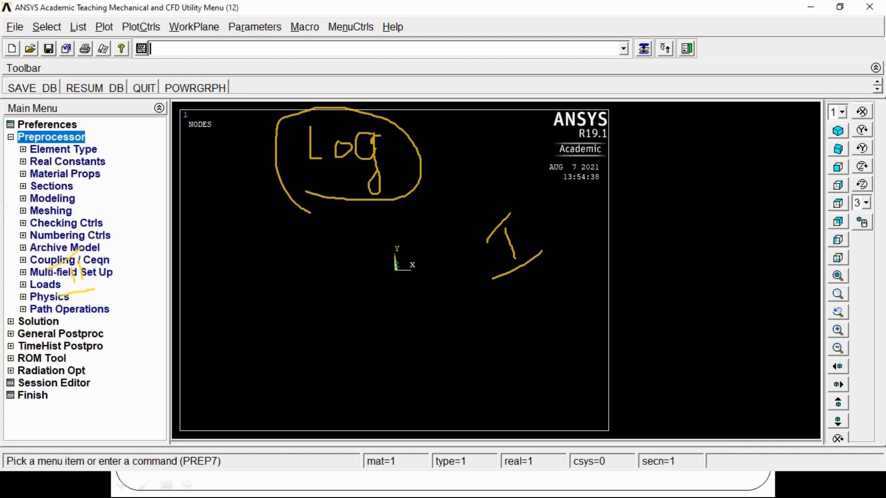
left_click(23, 150)
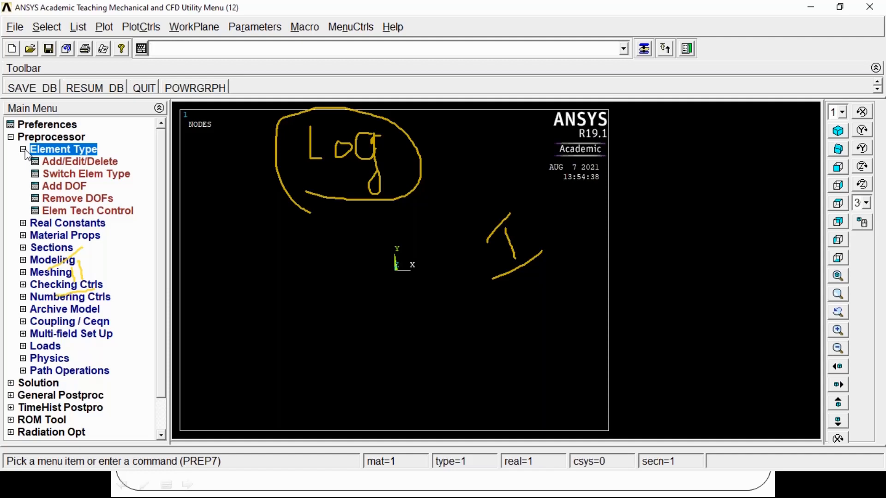
left_click(11, 137)
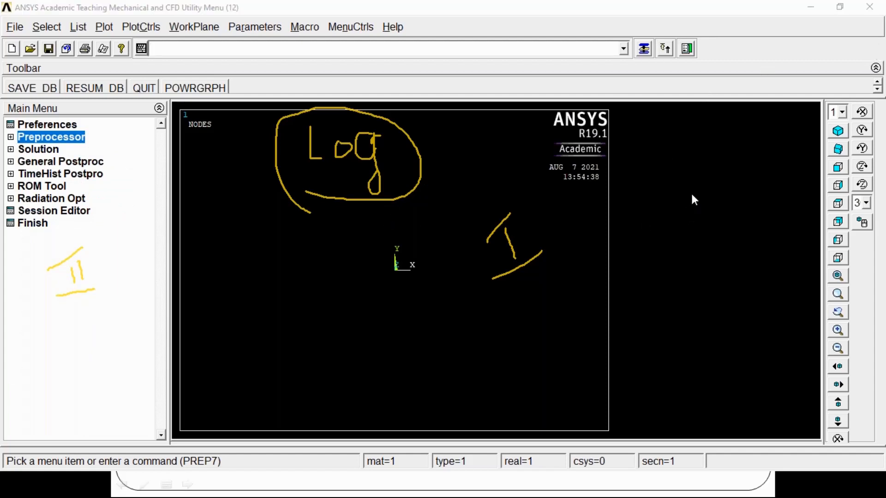
left_click(715, 283)
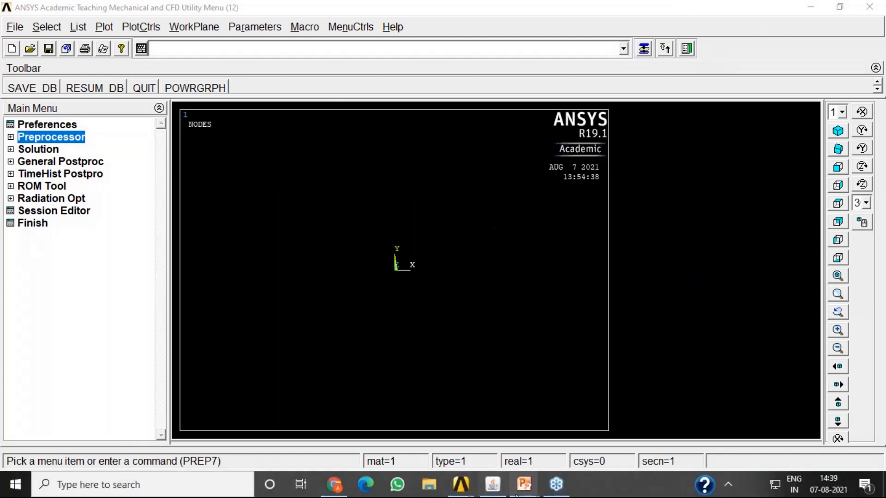
- Switch to the PowerPoint slide show with the stepped bar problem and handwrite "50m" above the bar's free end
mouse_move(524, 484)
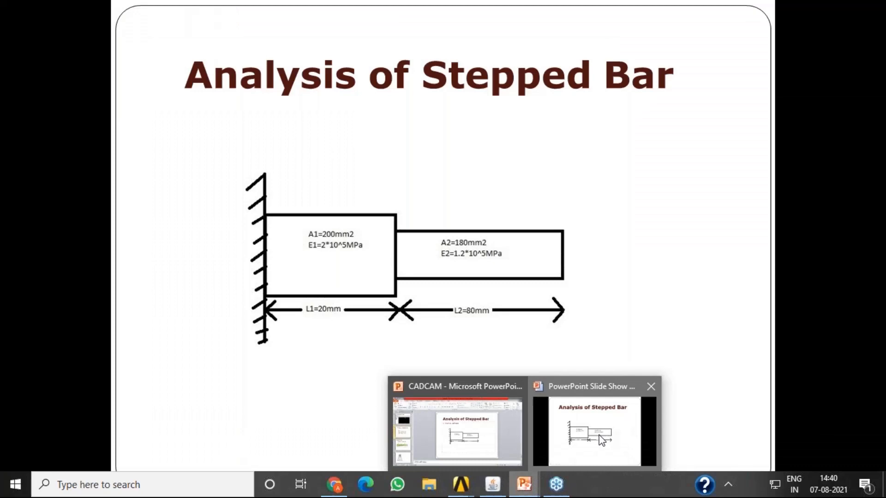
left_click(602, 440)
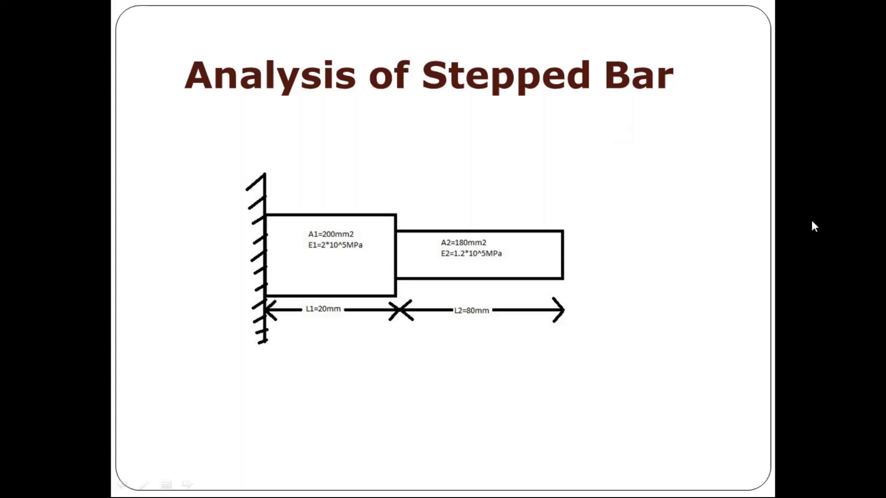
key("ctrl+p")
mouse_move(611, 115)
left_mouse_down()
mouse_move(593, 132)
mouse_move(608, 139)
mouse_move(588, 150)
mouse_move(636, 138)
mouse_move(634, 123)
mouse_move(645, 130)
mouse_move(664, 113)
mouse_move(665, 138)
left_mouse_up()
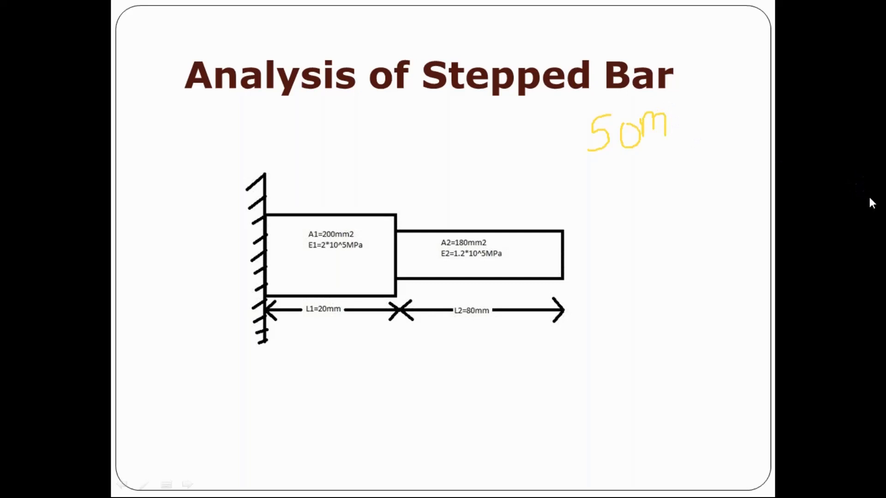
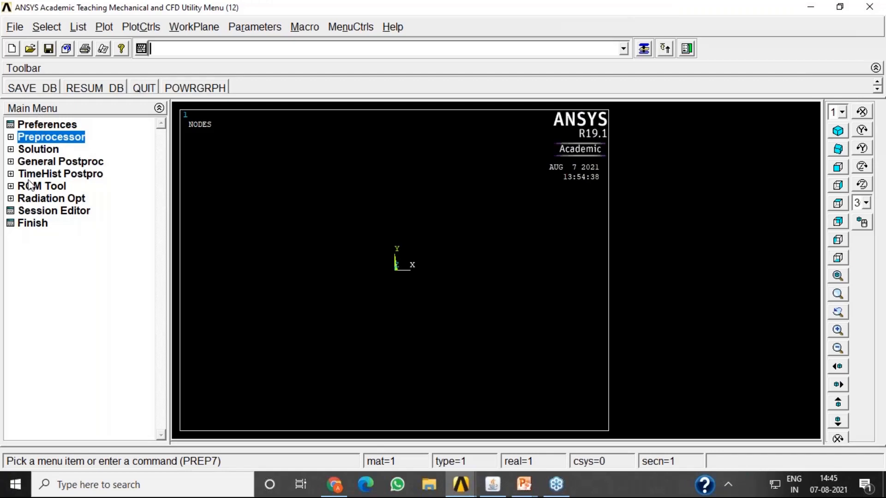
- Handwrite a numbered list in the main menu area: circled 1 "Preproce", circled 2 "Sol" and circled 3 "Post pr"
left_click(881, 192)
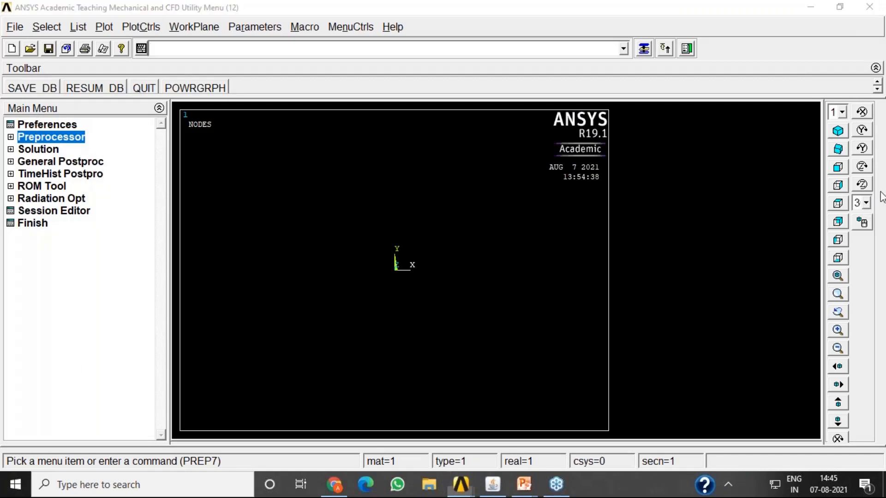
left_click(817, 224)
mouse_move(37, 251)
left_mouse_down()
mouse_move(38, 264)
mouse_move(51, 255)
mouse_move(39, 244)
mouse_move(65, 236)
mouse_move(79, 259)
mouse_move(86, 239)
mouse_move(107, 261)
mouse_move(129, 234)
mouse_move(148, 245)
mouse_move(171, 224)
left_mouse_up()
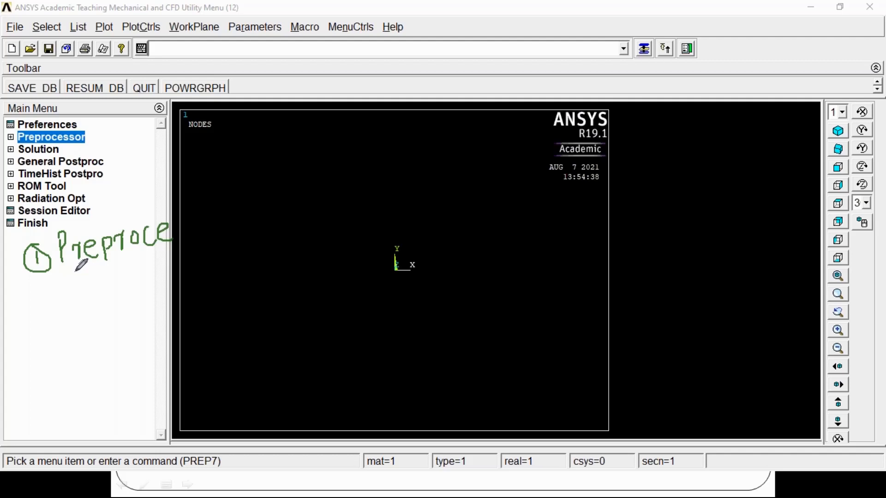
mouse_move(27, 303)
left_mouse_down()
mouse_move(37, 314)
mouse_move(21, 318)
mouse_move(29, 294)
mouse_move(61, 300)
mouse_move(60, 307)
mouse_move(88, 296)
mouse_move(102, 301)
left_mouse_up()
mouse_move(31, 343)
left_mouse_down()
mouse_move(30, 358)
mouse_move(27, 334)
mouse_move(64, 345)
mouse_move(65, 323)
mouse_move(115, 341)
mouse_move(121, 326)
mouse_move(146, 330)
mouse_move(156, 305)
mouse_move(169, 305)
left_mouse_up()
left_click(125, 325)
left_click(75, 268)
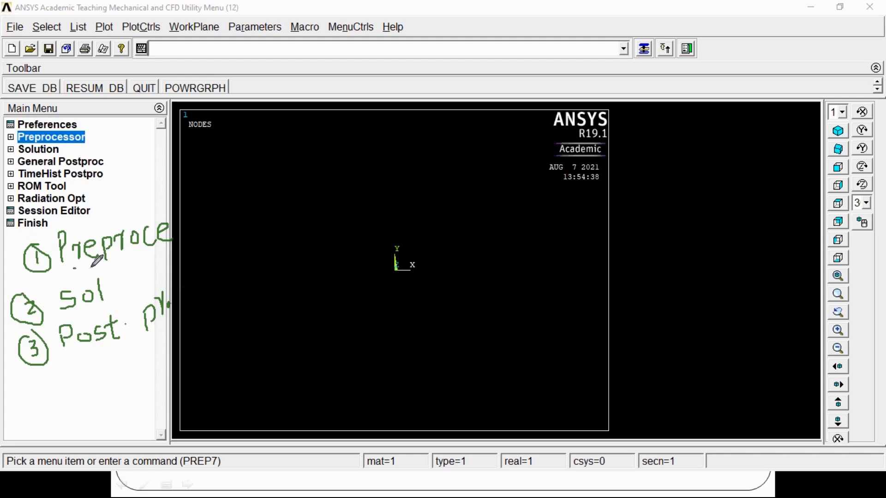
- Underline each of the three handwritten stage names in the main menu area
left_click_drag(74, 268, 166, 252)
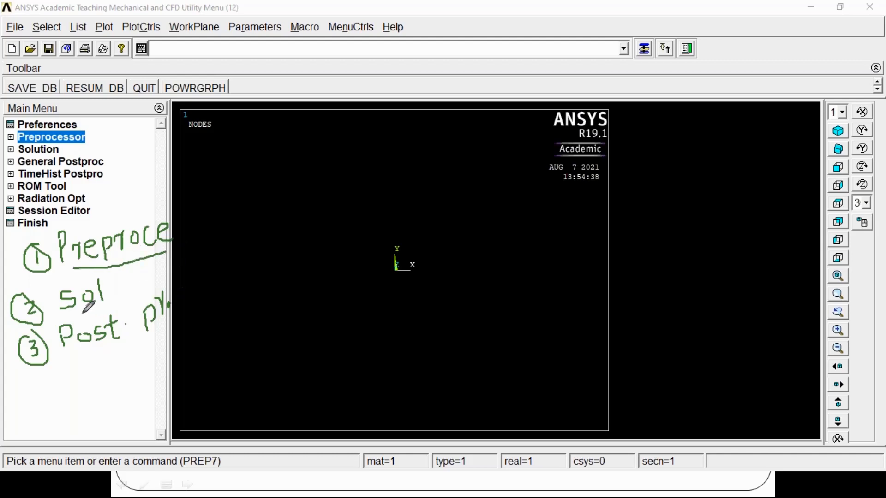
left_click_drag(82, 314, 130, 299)
left_click_drag(81, 357, 171, 331)
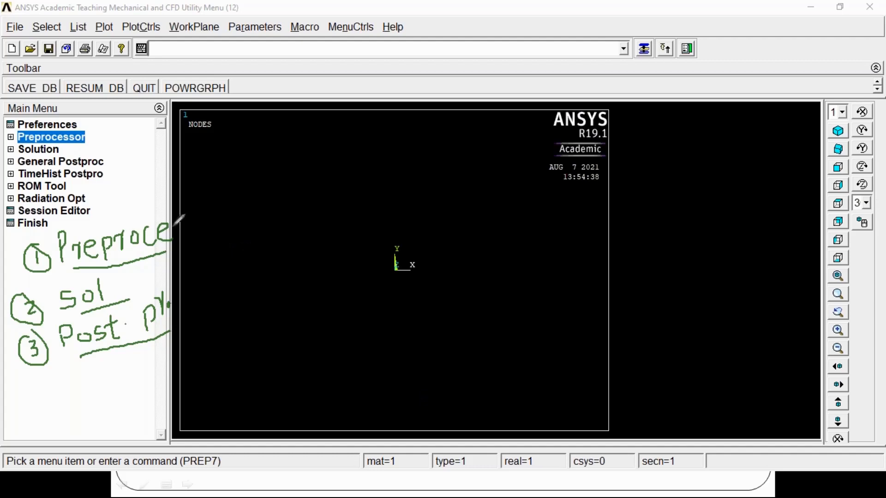
- Handwrite a circled 1 beside Preprocessor and a circled 2 beside the postprocessing entries, and clear all the handwritten markings
left_click_drag(73, 230, 94, 216)
mouse_move(113, 130)
left_mouse_down()
mouse_move(104, 140)
mouse_move(120, 137)
mouse_move(113, 126)
left_mouse_up()
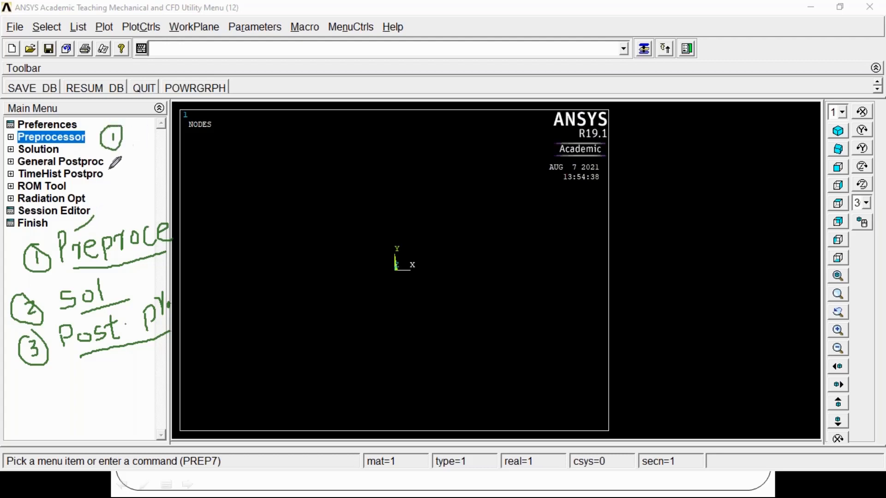
mouse_move(109, 170)
left_mouse_down()
mouse_move(118, 180)
mouse_move(105, 159)
mouse_move(100, 179)
mouse_move(124, 184)
mouse_move(114, 154)
left_mouse_up()
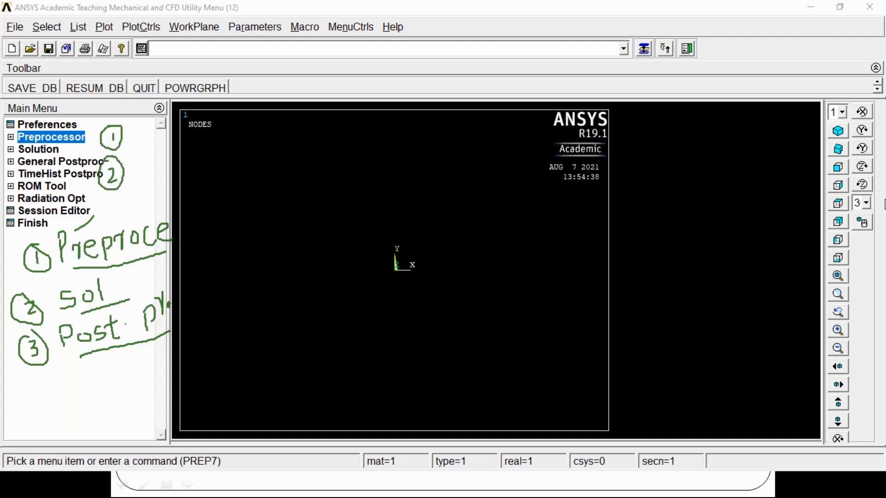
left_click(816, 285)
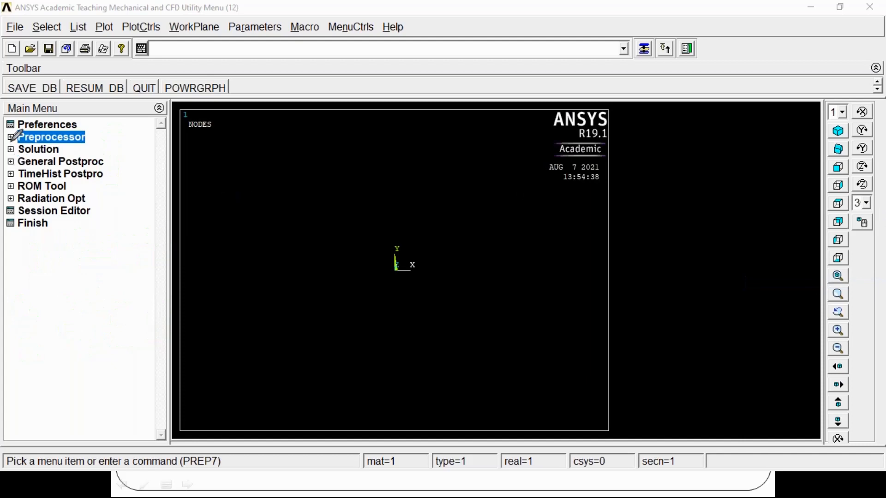
key("Escape")
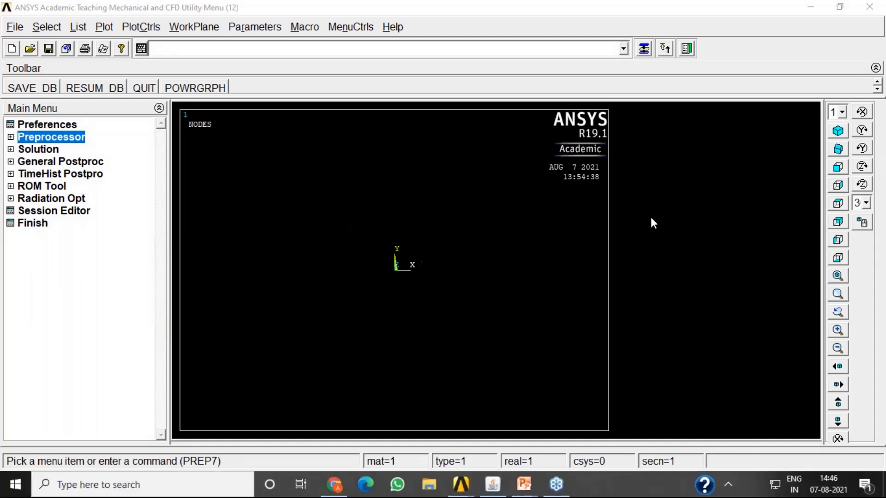
- Create keypoint 1 in the active coordinate system at X 0, Y 0, Z 0
left_click(11, 138)
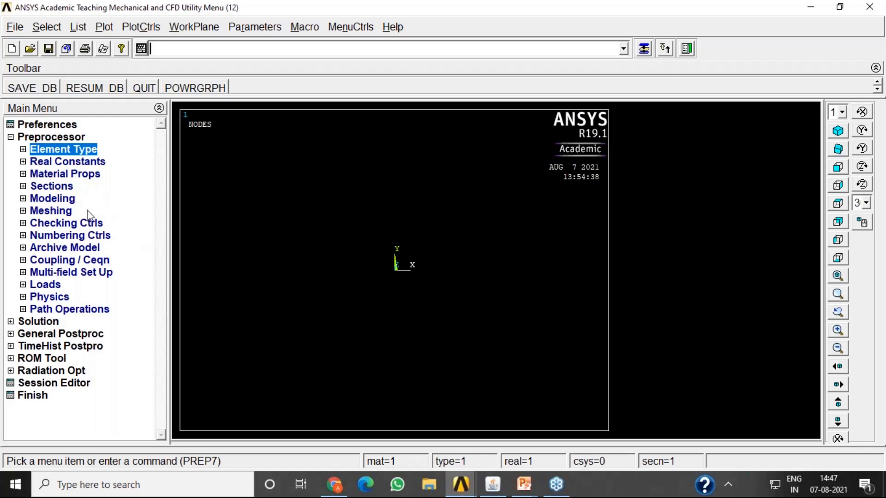
left_click(23, 199)
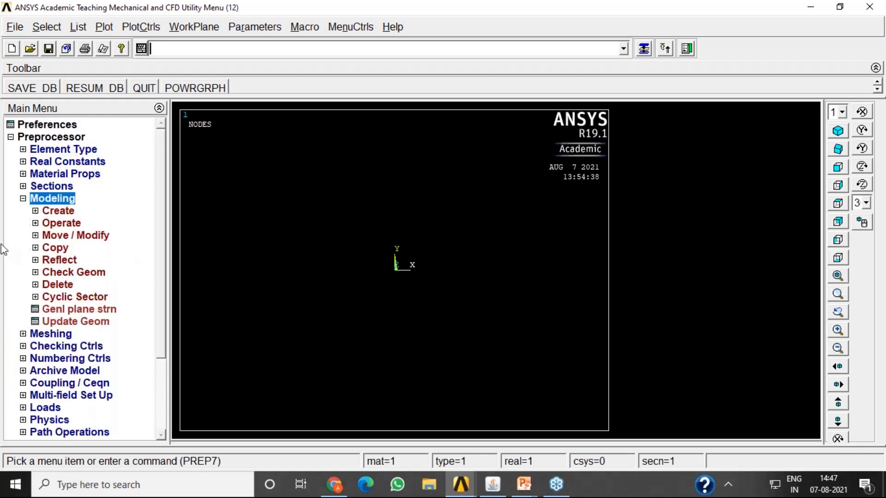
left_click(40, 211)
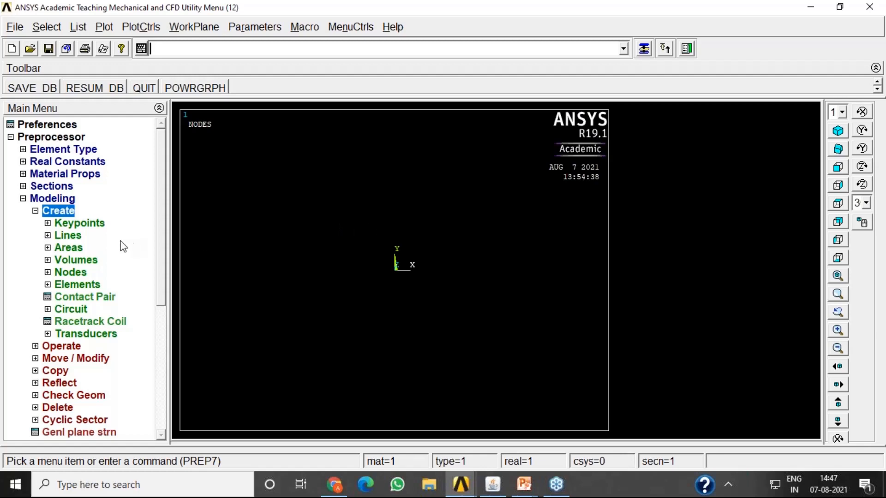
left_click(48, 224)
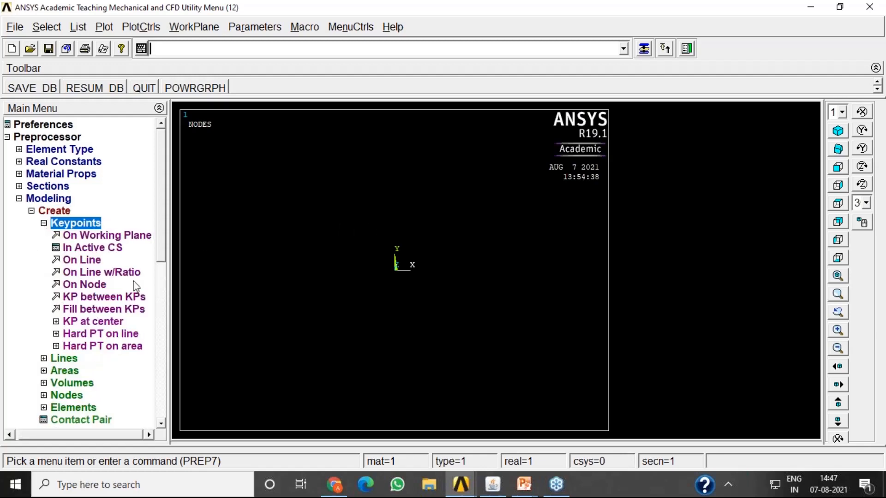
left_click(98, 249)
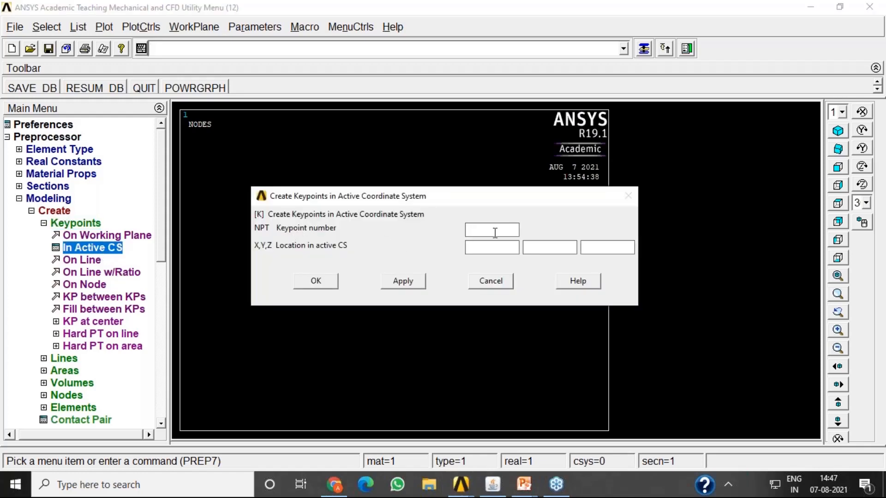
type("1")
left_click(534, 246)
type("0")
left_click(588, 246)
type("0")
left_click(410, 281)
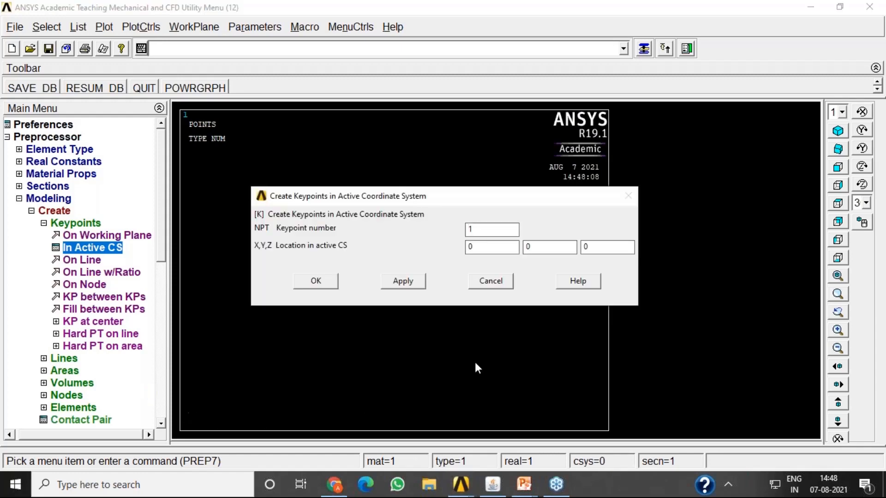
- Create keypoint 2 at X 20, Y 0, Z 0 and move the keypoint dialog clear of the plotted points
left_click_drag(490, 231, 452, 229)
left_click_drag(526, 252, 573, 247)
left_click_drag(497, 245, 453, 245)
type("20")
left_click(870, 47)
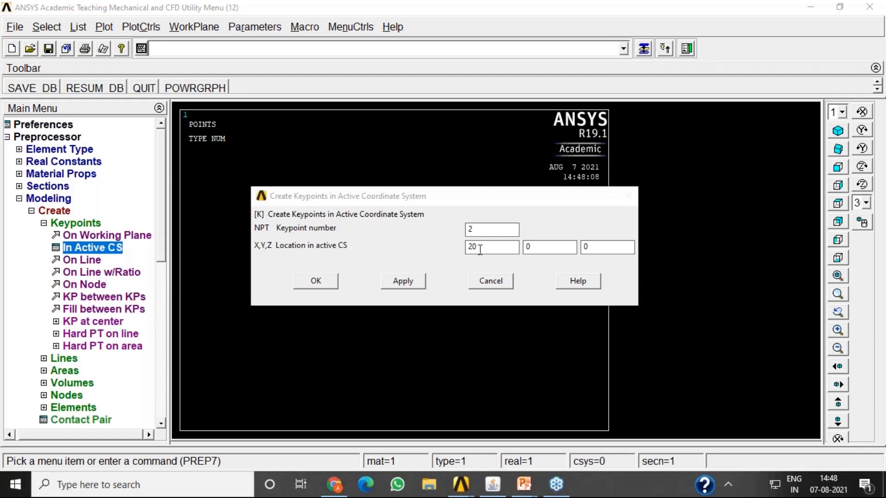
left_click_drag(481, 248, 466, 247)
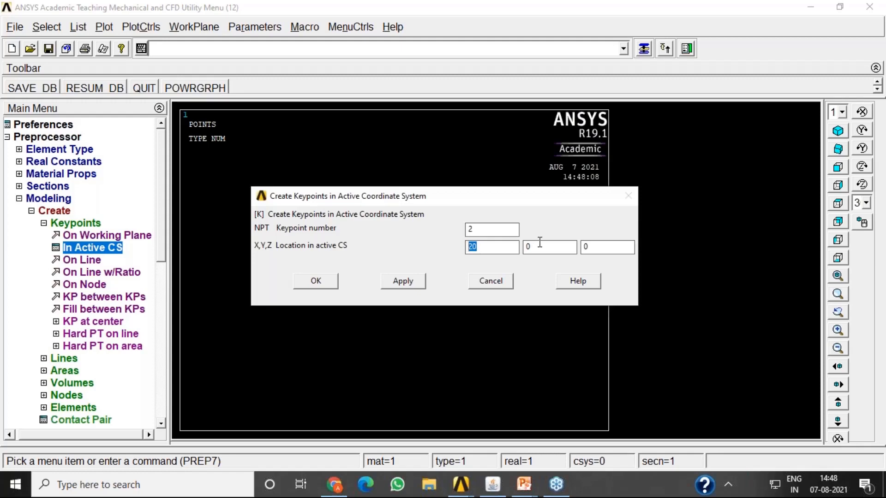
left_click_drag(539, 246, 525, 245)
left_click(495, 230)
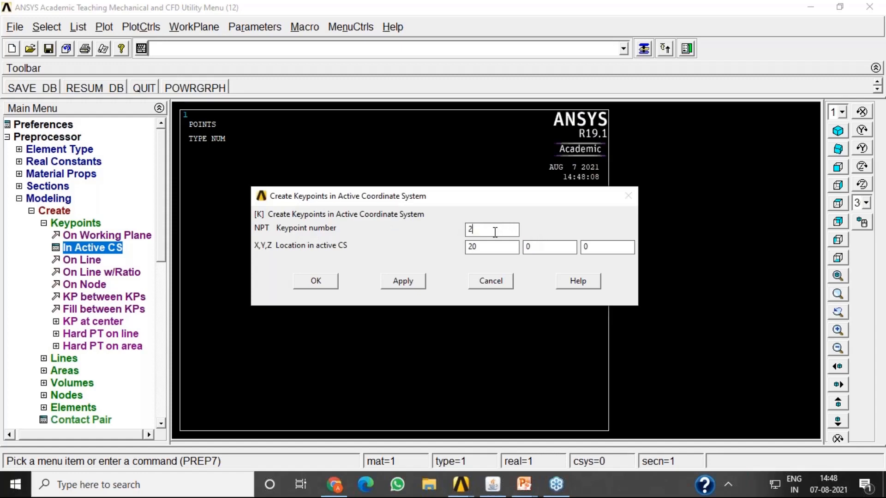
left_click(400, 286)
left_click_drag(477, 200, 448, 114)
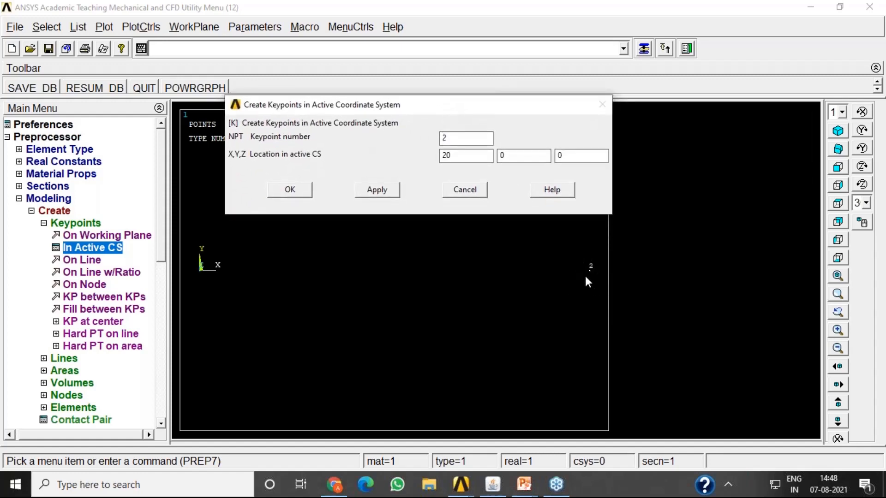
- Create keypoint 3 at X 100, Y 0, Z 0 and finish creating keypoints
left_click_drag(457, 137, 396, 158)
type("3")
type("100")
left_click(297, 196)
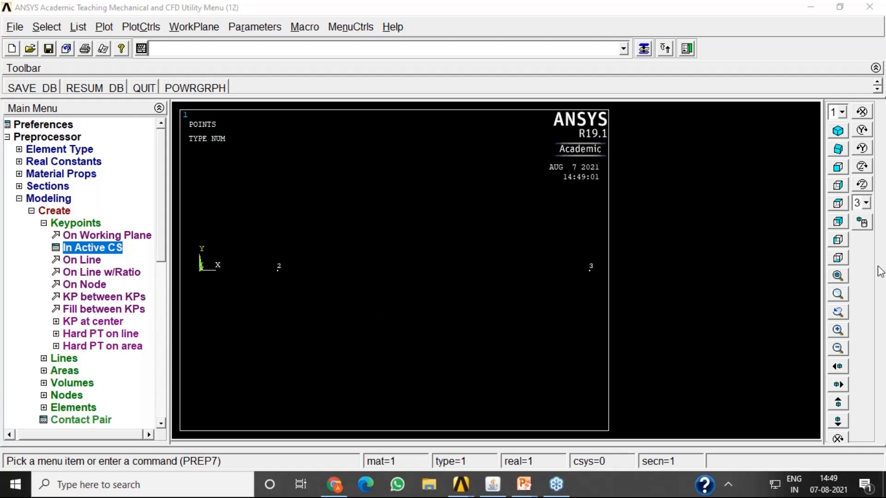
left_click(838, 349)
left_click(840, 350)
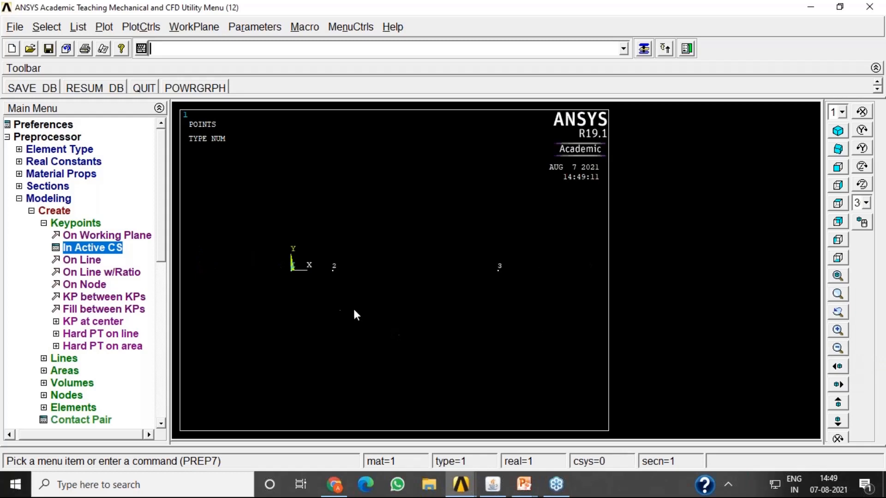
- Circle the three keypoints in the graphics area with the annotation pen, including the one at the origin twice
left_click(818, 229)
mouse_move(293, 263)
left_mouse_down()
mouse_move(285, 278)
mouse_move(305, 267)
left_mouse_up()
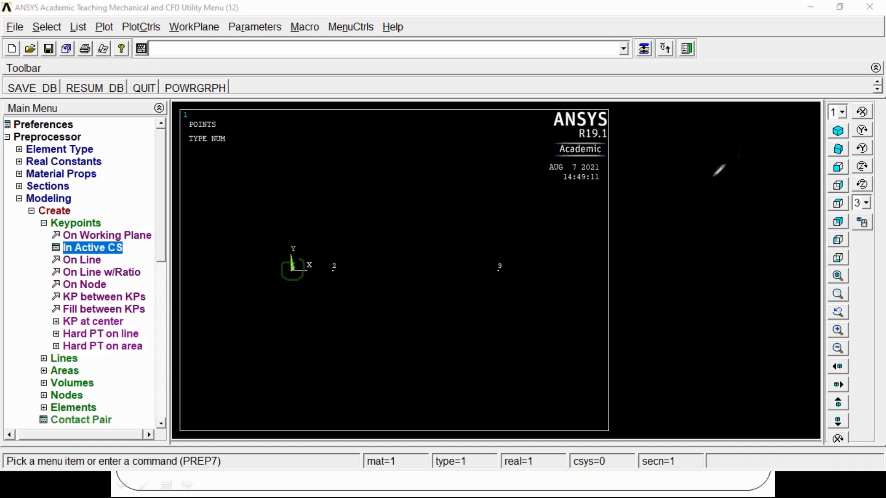
mouse_move(340, 257)
left_mouse_down()
mouse_move(328, 261)
mouse_move(341, 277)
left_mouse_up()
mouse_move(503, 257)
left_mouse_down()
mouse_move(481, 276)
mouse_move(523, 256)
mouse_move(501, 254)
left_mouse_up()
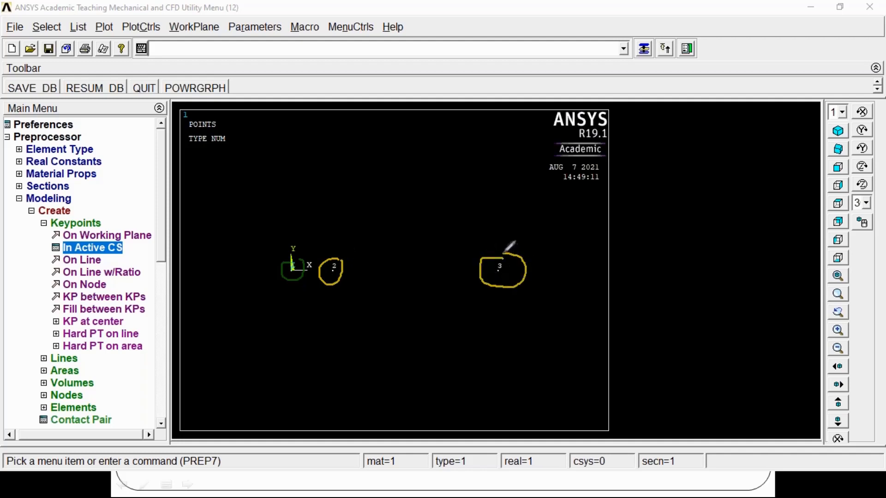
mouse_move(300, 262)
left_mouse_down()
mouse_move(280, 276)
mouse_move(308, 268)
mouse_move(303, 255)
left_mouse_up()
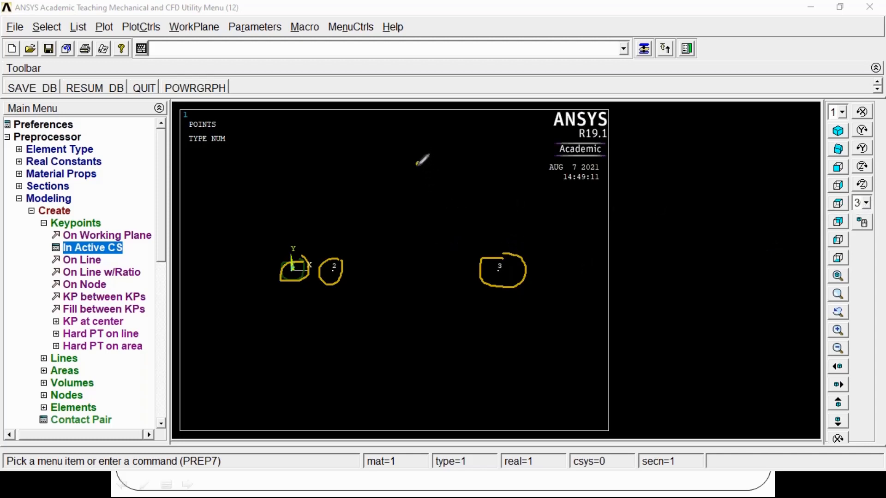
- Mark a point above the keypoints, handwrite an underlined "x, Y" beside it, and clear all the markings
left_click_drag(420, 163, 423, 169)
mouse_move(476, 187)
left_mouse_down()
mouse_move(495, 196)
mouse_move(512, 184)
mouse_move(516, 204)
left_mouse_up()
left_click_drag(479, 227, 537, 219)
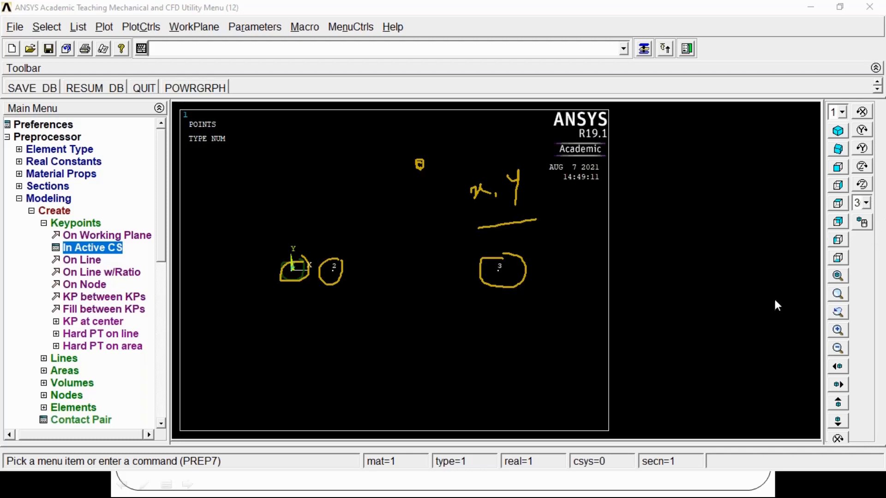
key("Escape")
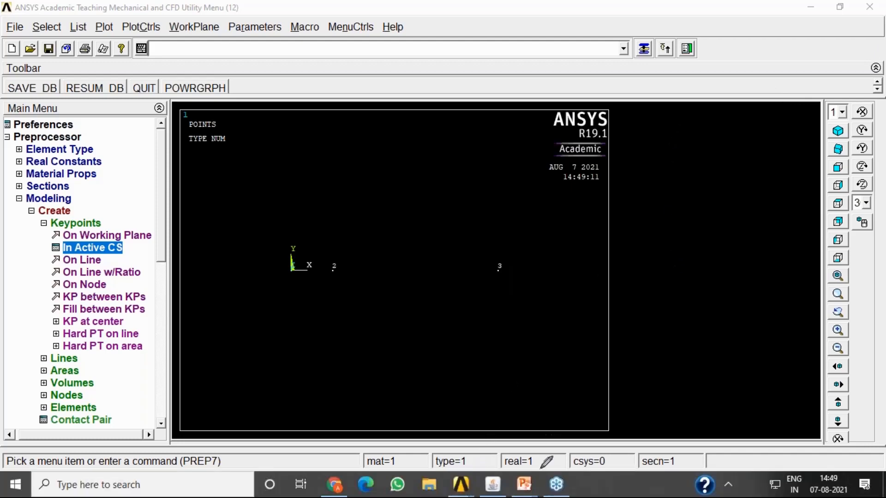
- Switch to the PowerPoint slide show, handwrite 1, 2 and 3 at the bar's fixed end, step and free end, and clear them on the next slide
key("super")
mouse_move(523, 490)
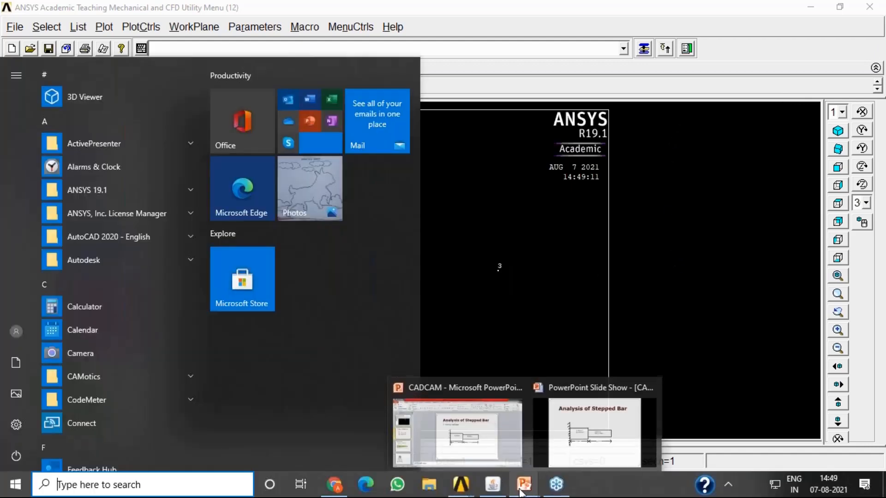
left_click(572, 438)
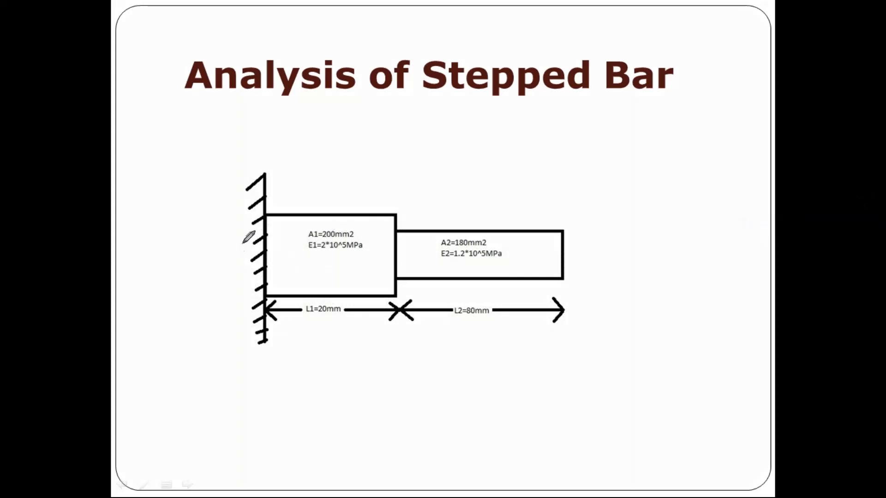
left_click_drag(241, 243, 241, 261)
left_click_drag(379, 249, 396, 259)
mouse_move(574, 238)
left_mouse_down()
mouse_move(592, 238)
mouse_move(576, 254)
left_mouse_up()
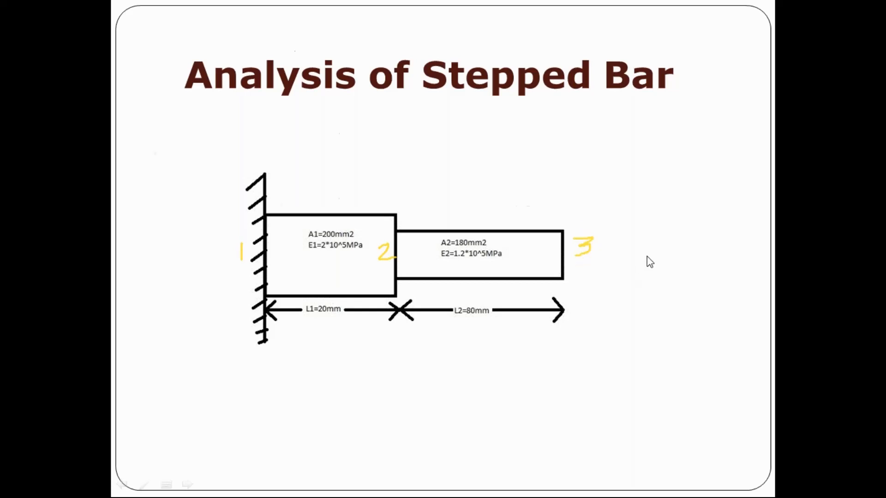
key("Right")
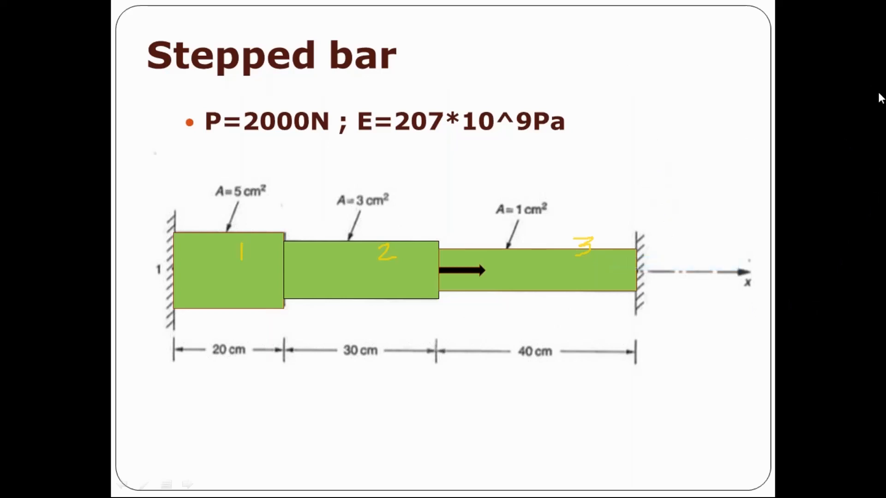
key("e")
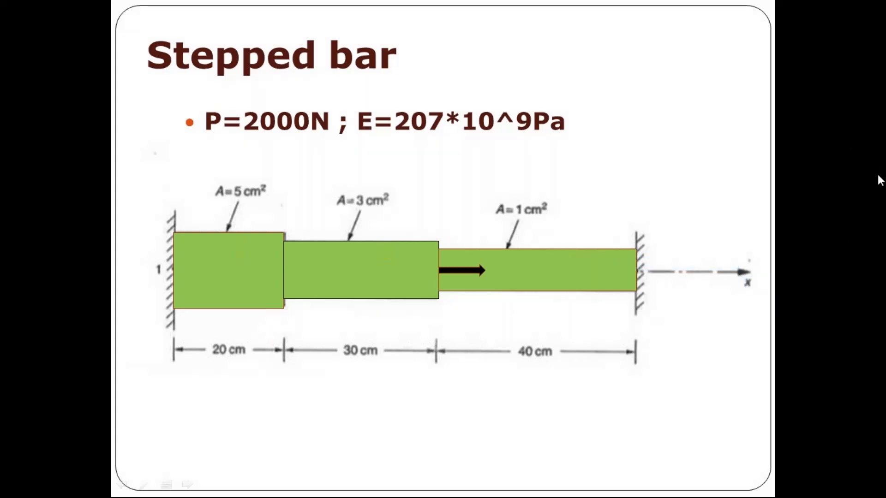
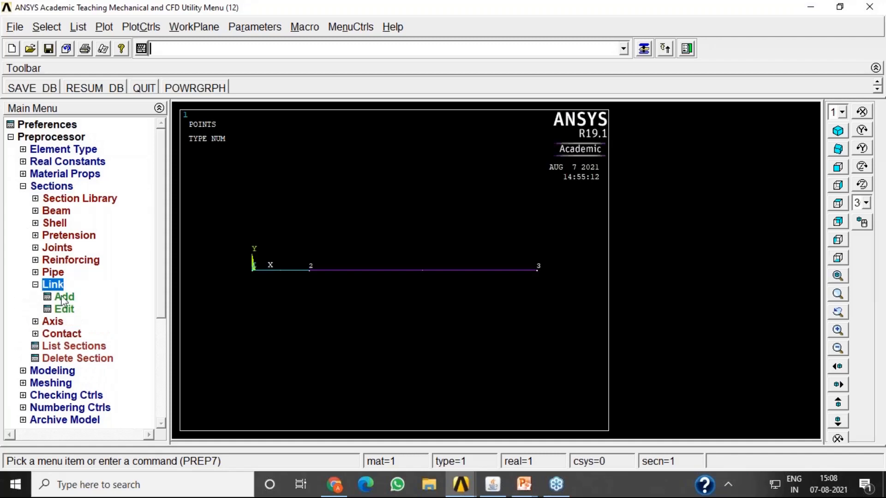
left_click(62, 297)
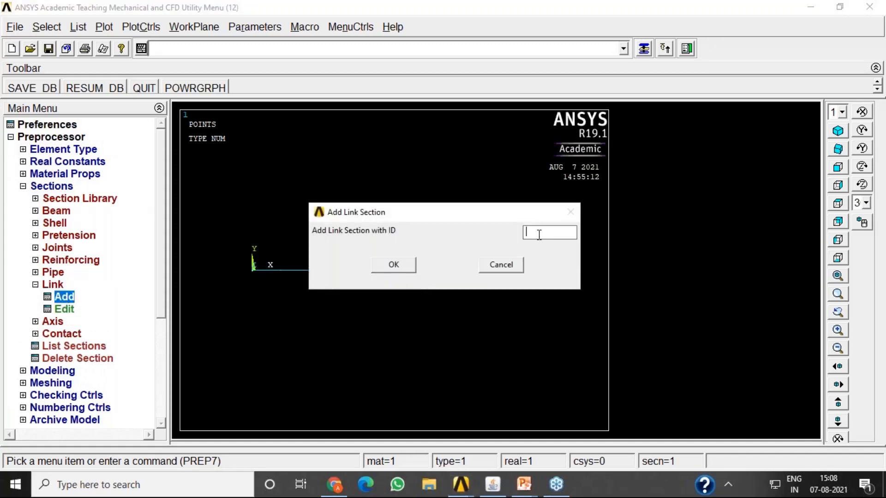
left_click(391, 264)
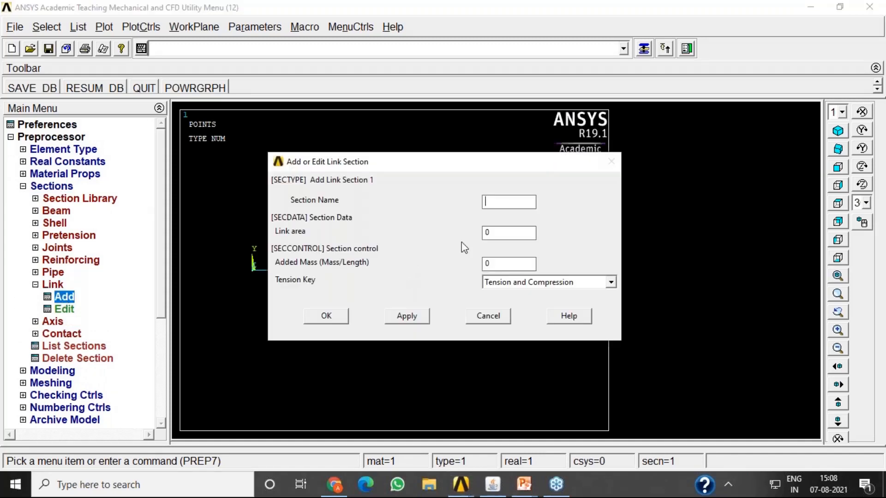
left_click(488, 316)
left_click(22, 186)
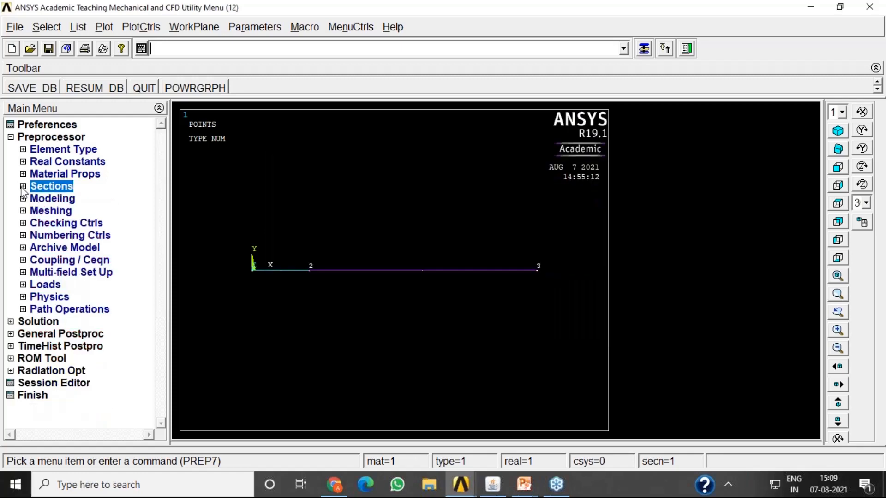
left_click(23, 187)
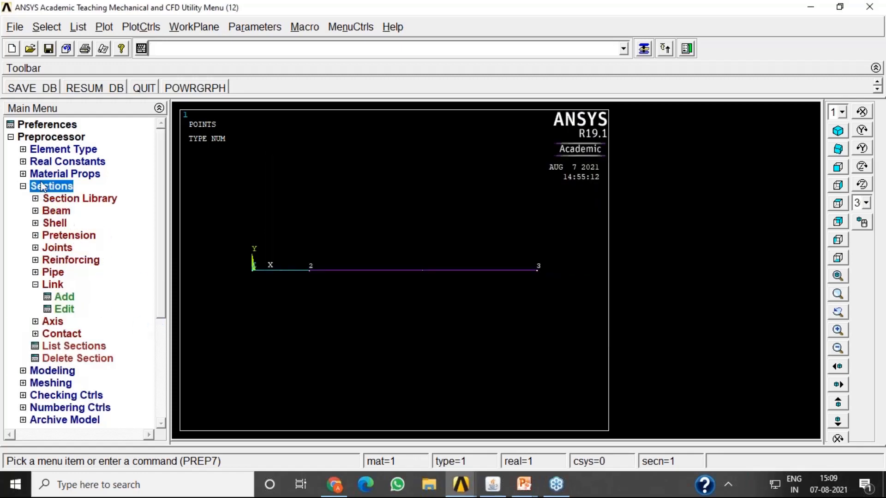
- Switch to the PowerPoint slide show and sketch a third segment at the bar's free end, handwriting 3, A3 and E3 on it
left_click(524, 484)
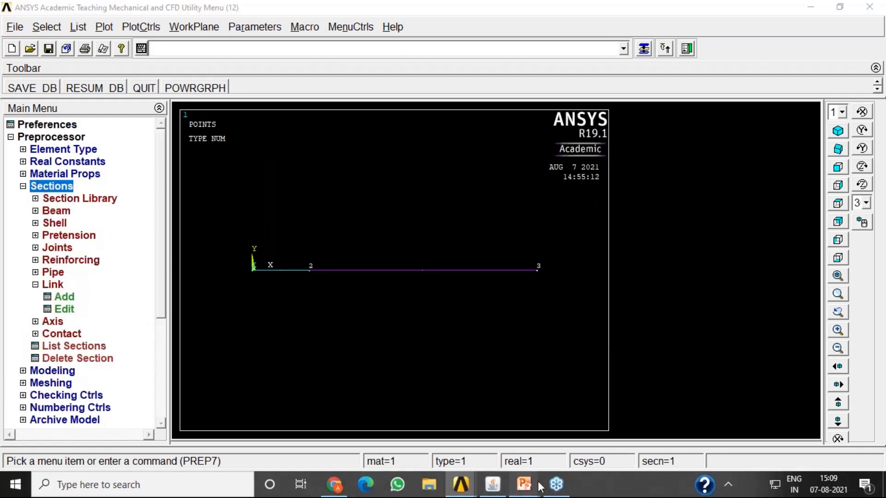
left_click(537, 446)
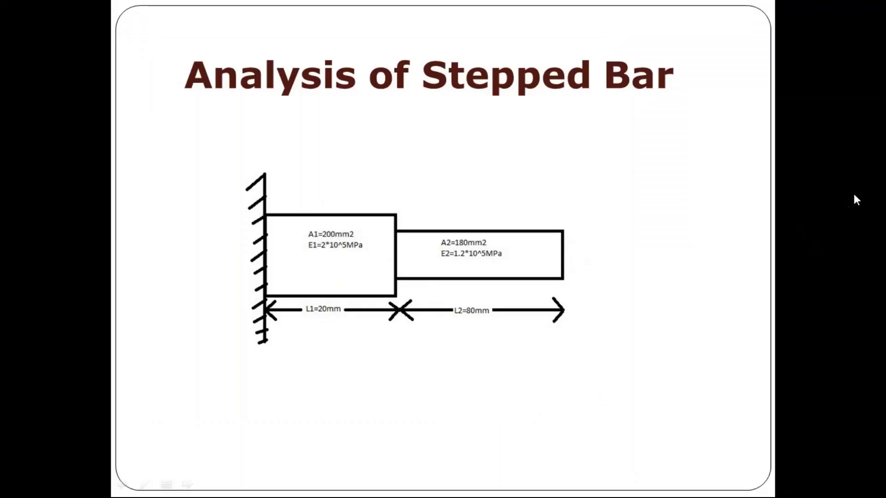
key("ctrl+p")
left_click_drag(566, 238, 647, 226)
mouse_move(563, 272)
left_mouse_down()
mouse_move(680, 252)
mouse_move(672, 218)
mouse_move(647, 226)
left_mouse_up()
mouse_move(593, 247)
left_mouse_down()
mouse_move(632, 241)
mouse_move(642, 249)
mouse_move(655, 239)
mouse_move(642, 299)
mouse_move(641, 289)
left_mouse_up()
left_click(631, 290)
left_click_drag(645, 289, 660, 306)
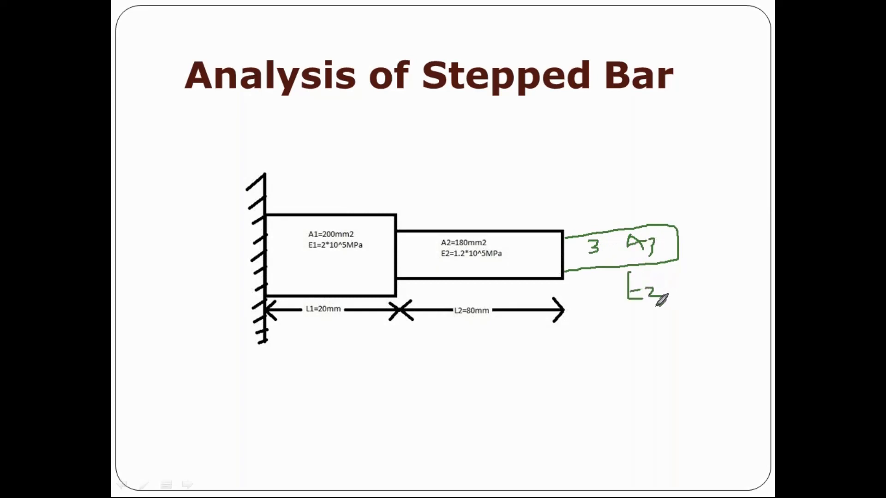
- Return to the ANSYS window and clear the handwritten third-segment markings
key("super")
mouse_move(460, 484)
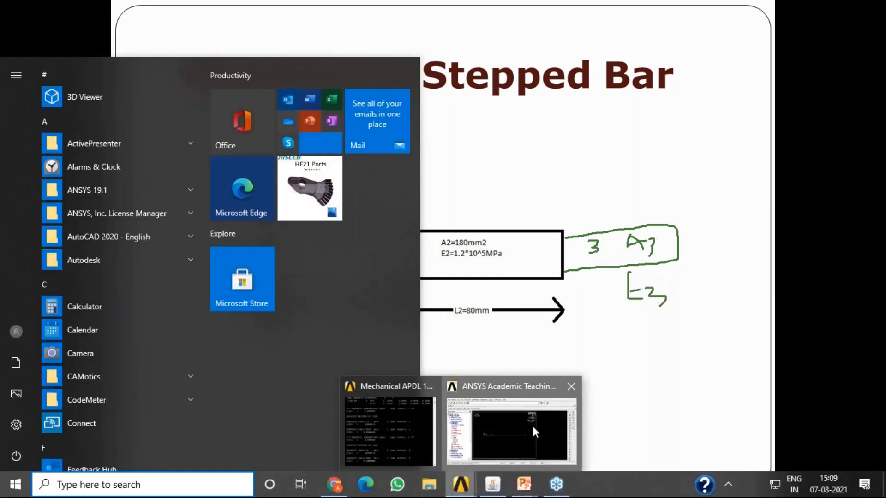
left_click(536, 431)
left_click(876, 192)
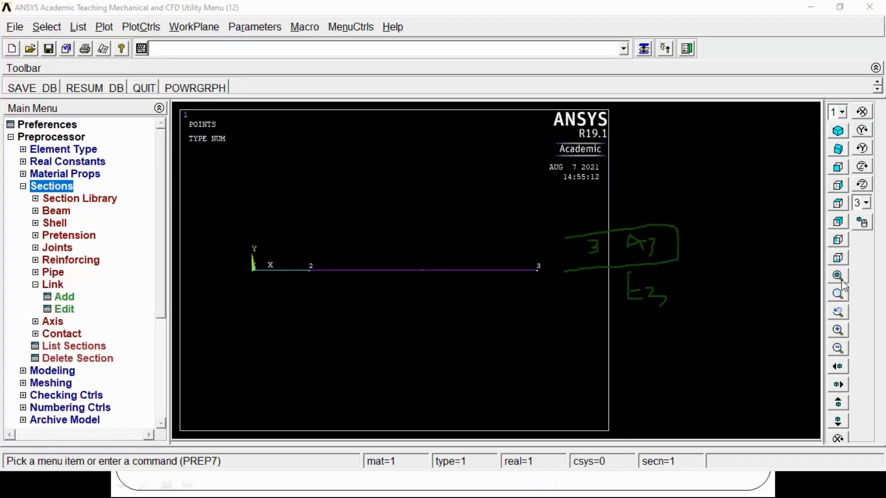
left_click(841, 281)
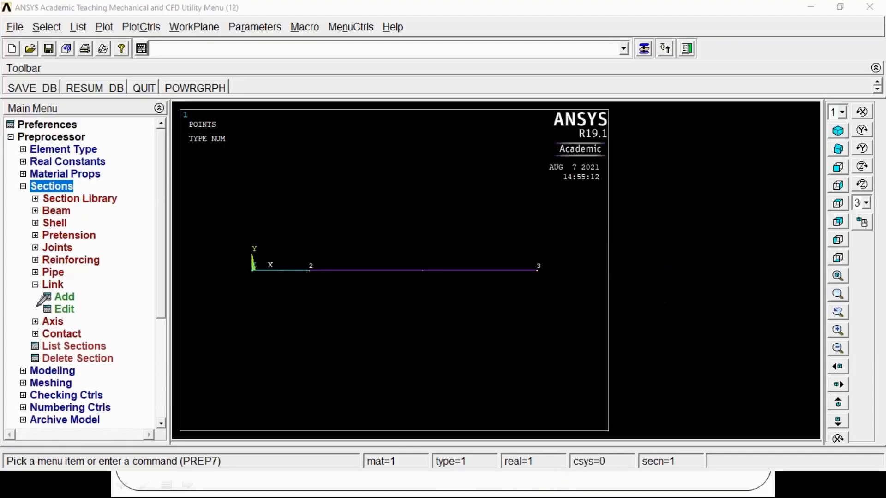
- Start a new link section with ID 1, name it square and set its link area to 200
left_click(46, 189)
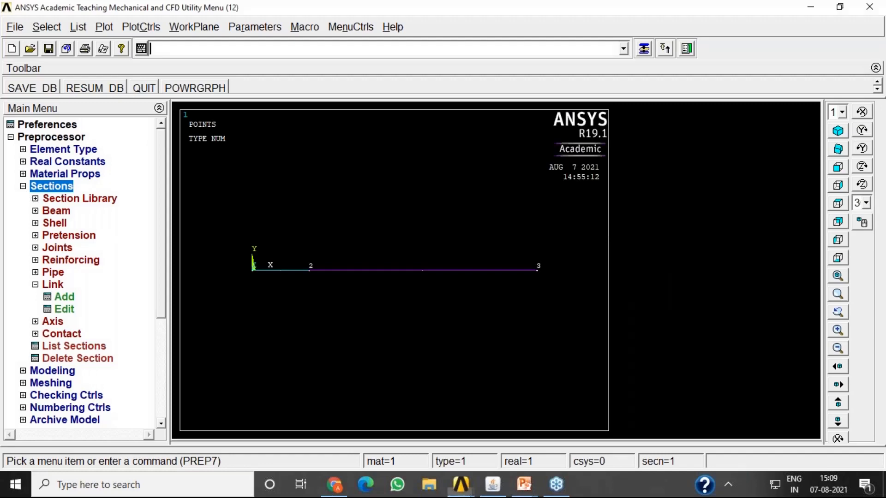
left_click(35, 285)
left_click(35, 285)
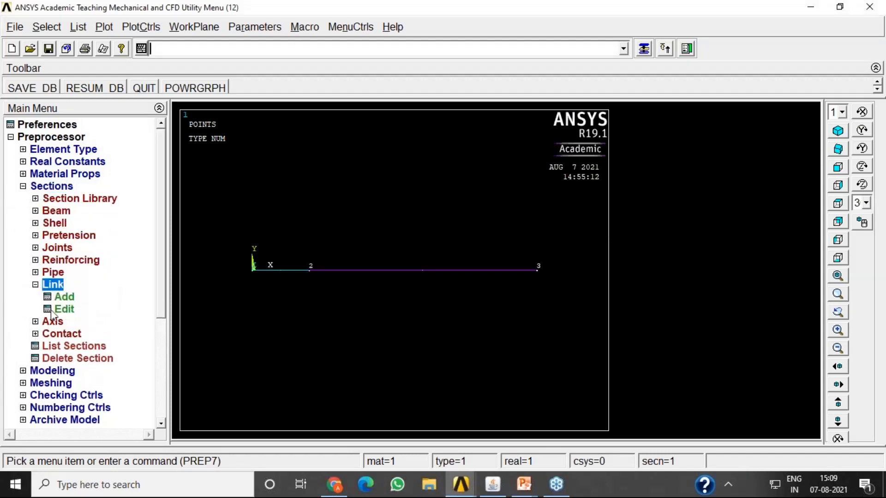
left_click(64, 297)
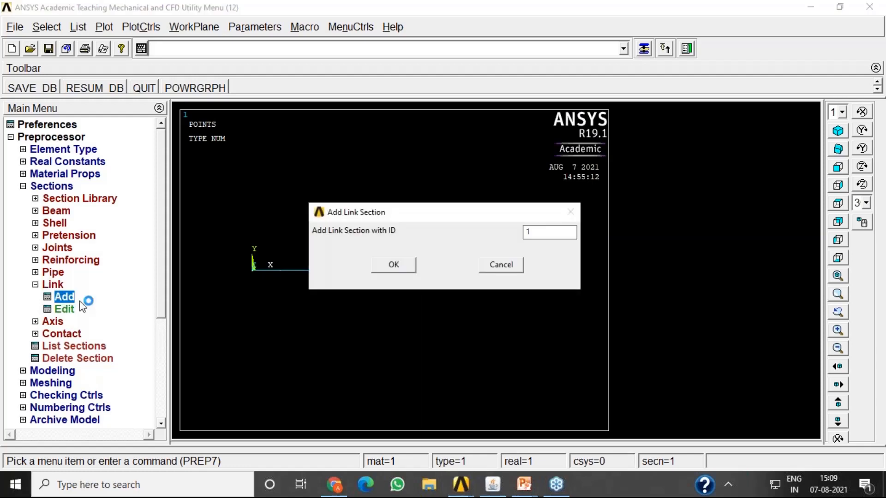
left_click(528, 231)
left_click(394, 265)
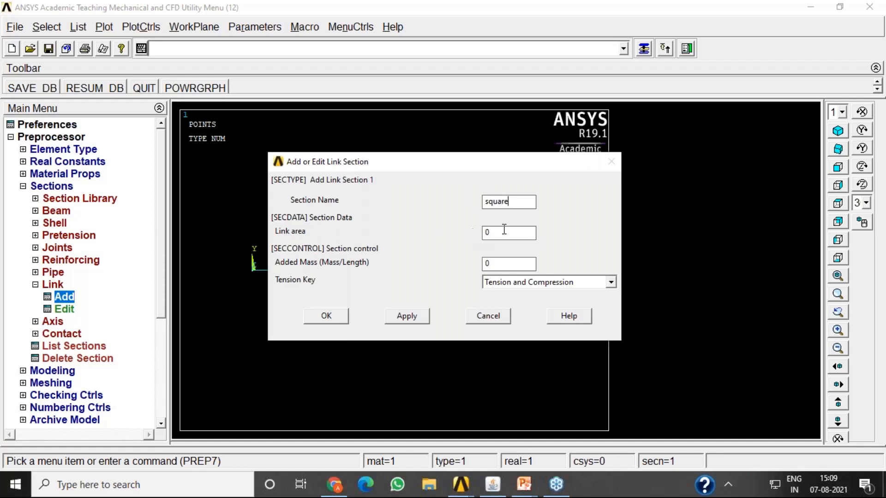
left_click_drag(503, 230, 480, 231)
type("200")
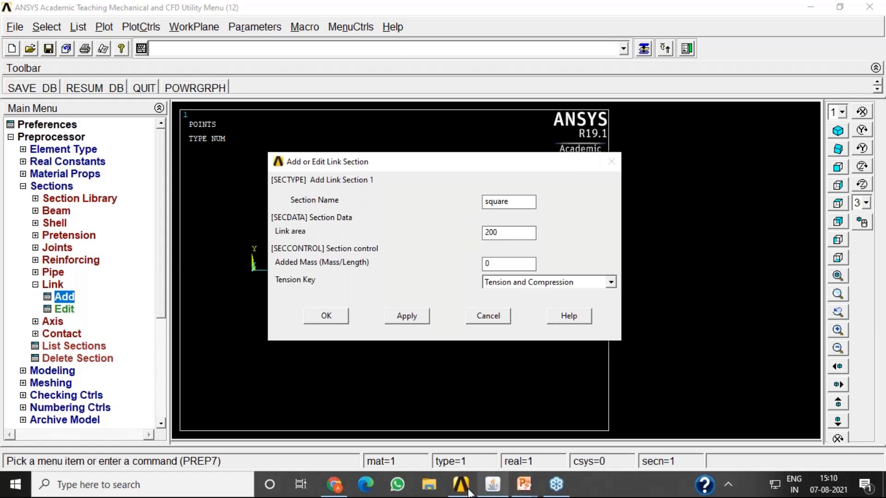
- Check the first segment's area on the PowerPoint stepped bar slide and return to ANSYS
left_click(523, 485)
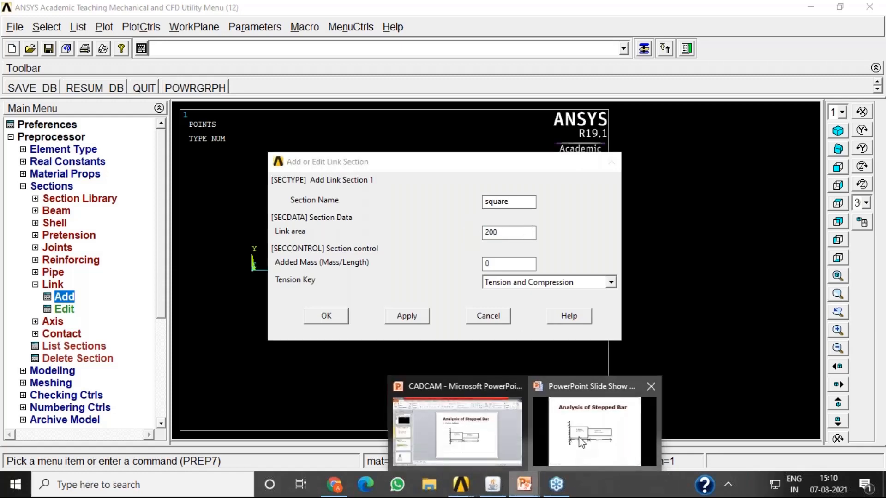
left_click(578, 442)
key("super")
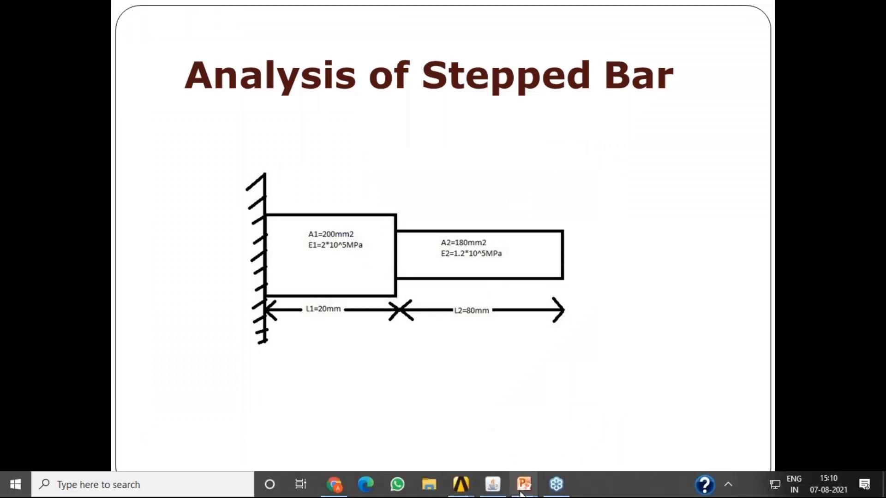
mouse_move(470, 488)
left_click(511, 454)
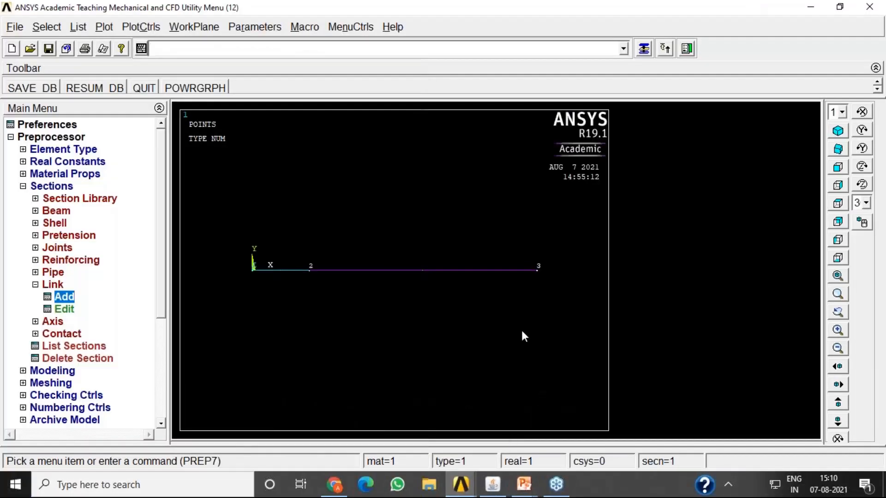
- Bring the hidden link section dialog back, keep the tension key at Tension and Compression, and apply section 1
left_click(643, 48)
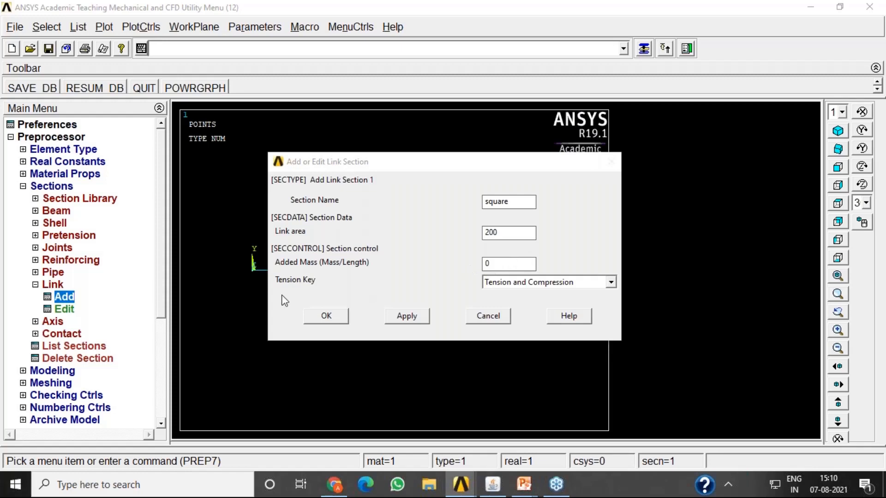
left_click(558, 282)
left_click(559, 283)
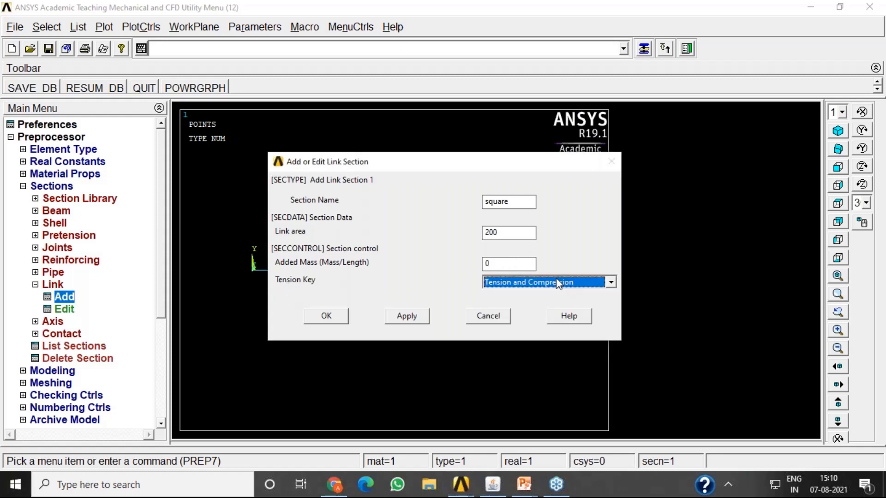
left_click(404, 318)
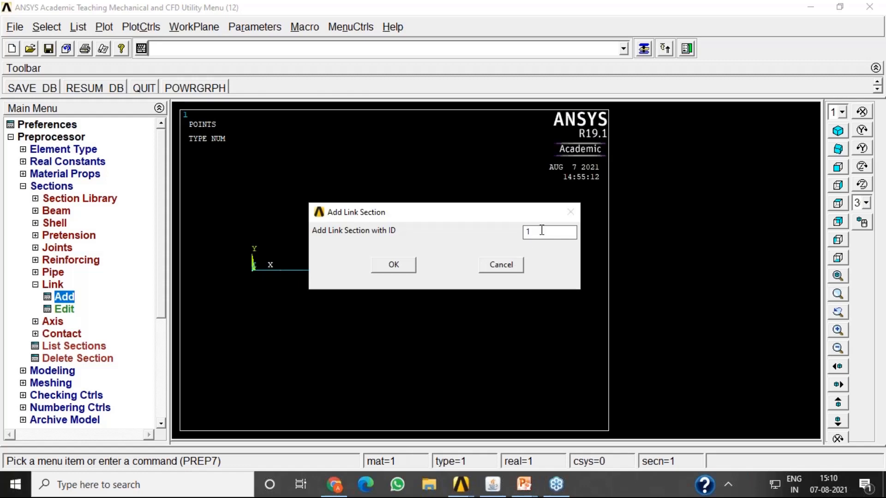
- Start a second link section with ID 2 and name it circular
left_click_drag(542, 230, 523, 228)
type("2")
left_click(395, 265)
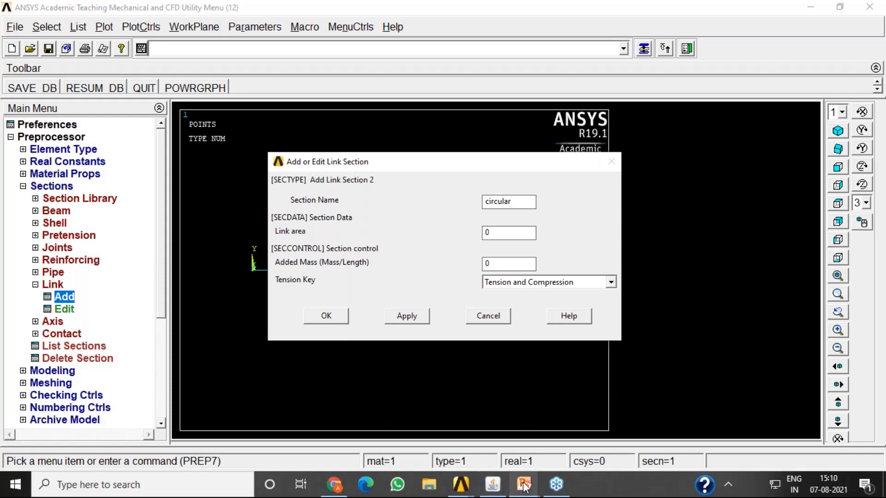
- Check the second segment's area on the PowerPoint stepped bar slide and return to ANSYS
mouse_move(524, 486)
left_click(597, 429)
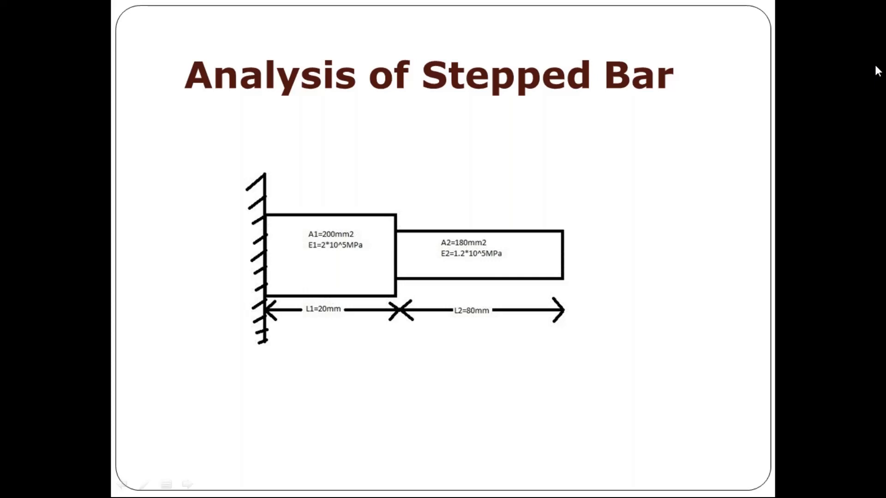
key("super")
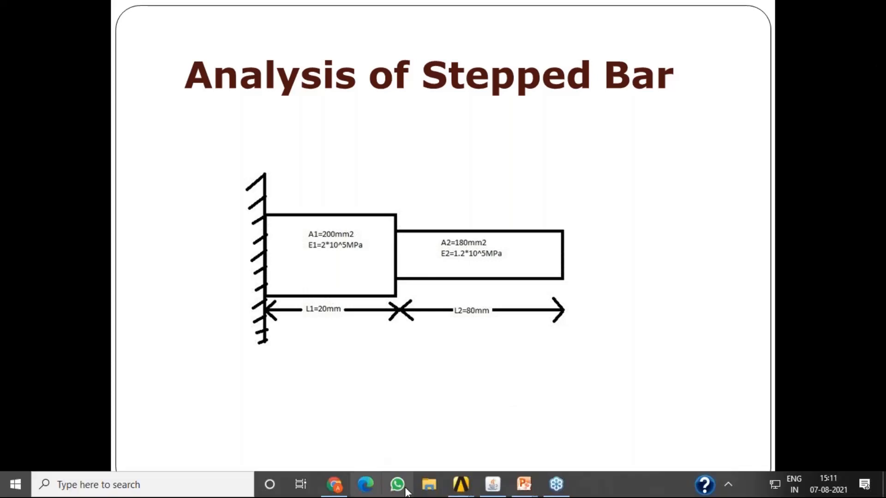
mouse_move(525, 485)
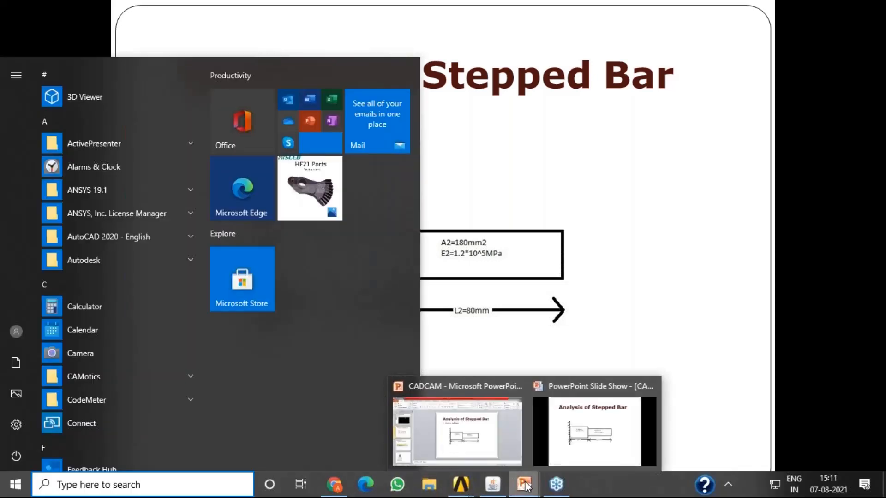
left_click(578, 422)
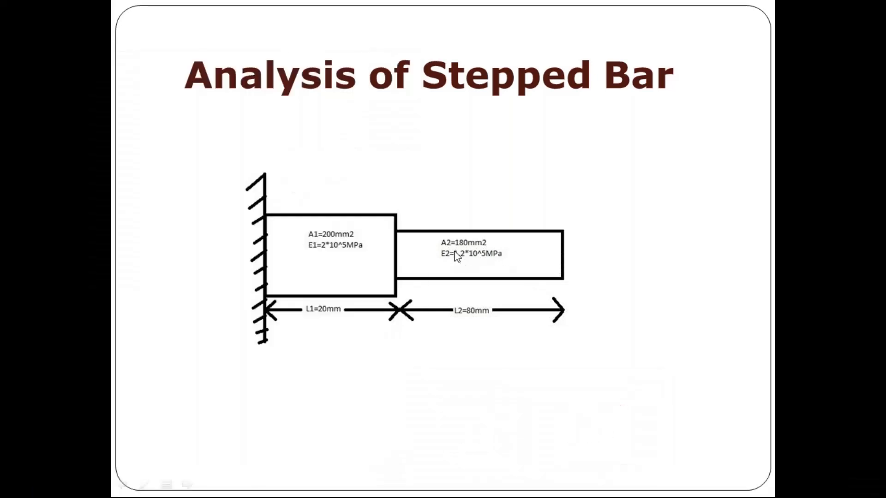
key("super")
mouse_move(461, 485)
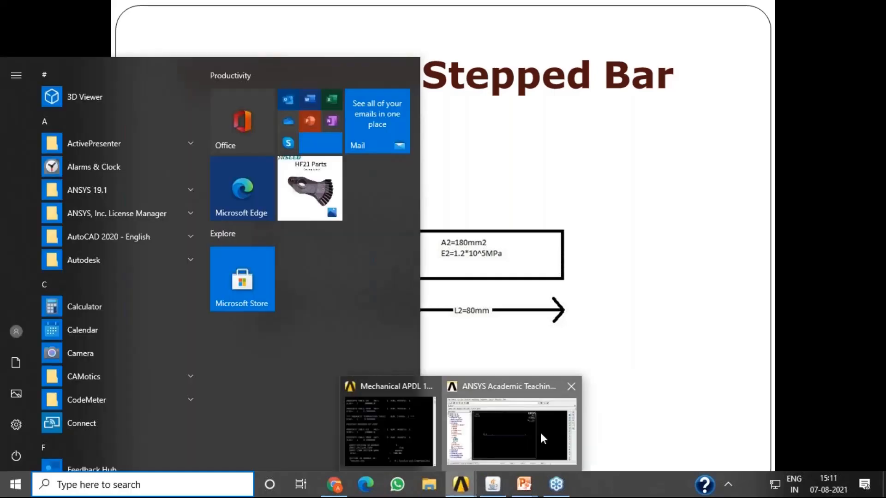
left_click(540, 432)
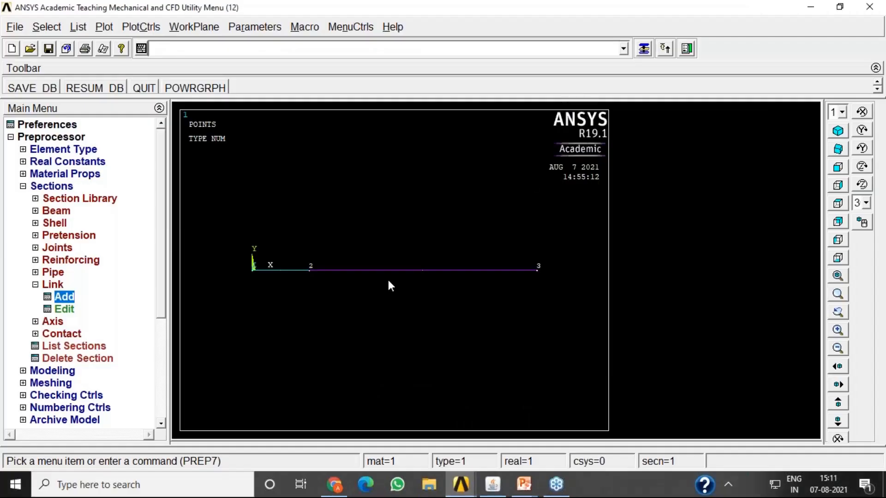
- Bring the hidden link section dialog back, set the circular section's link area to 180, and accept the section
left_click(644, 48)
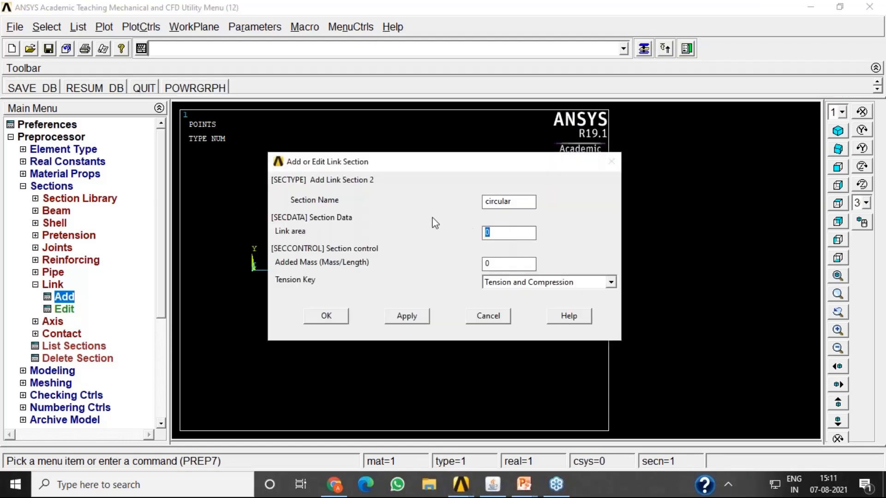
type("18")
left_click(326, 321)
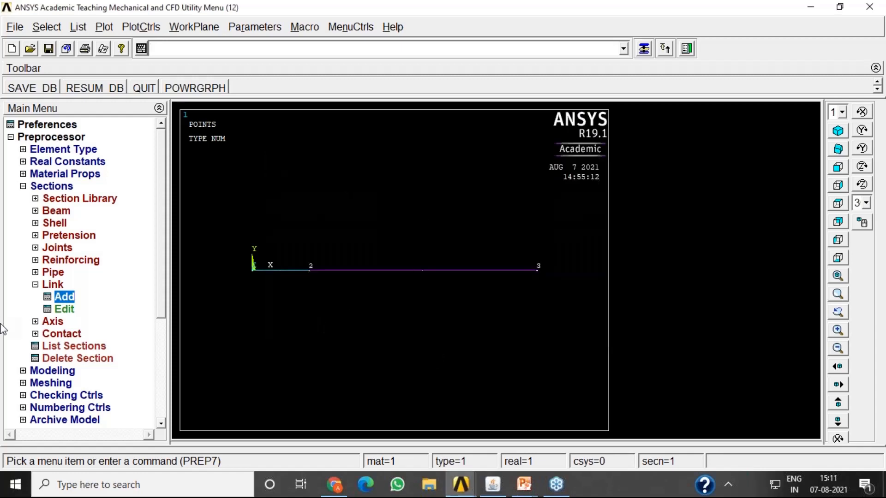
left_click(52, 284)
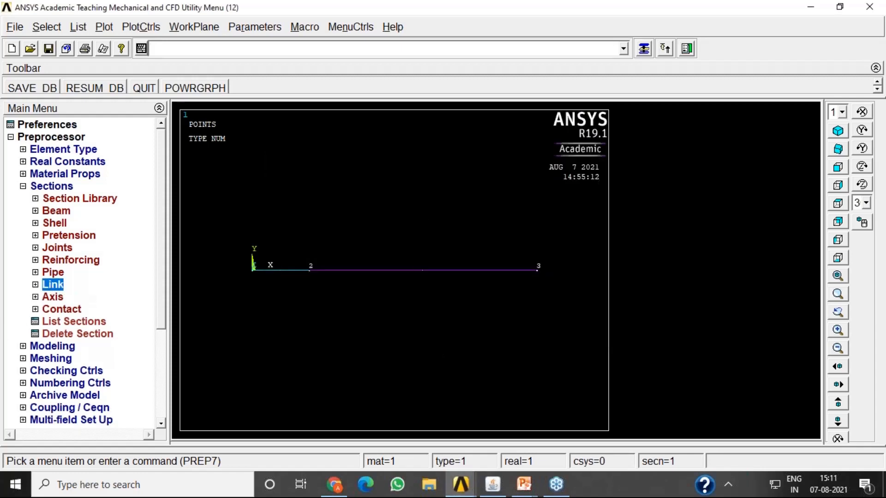
left_click(53, 285)
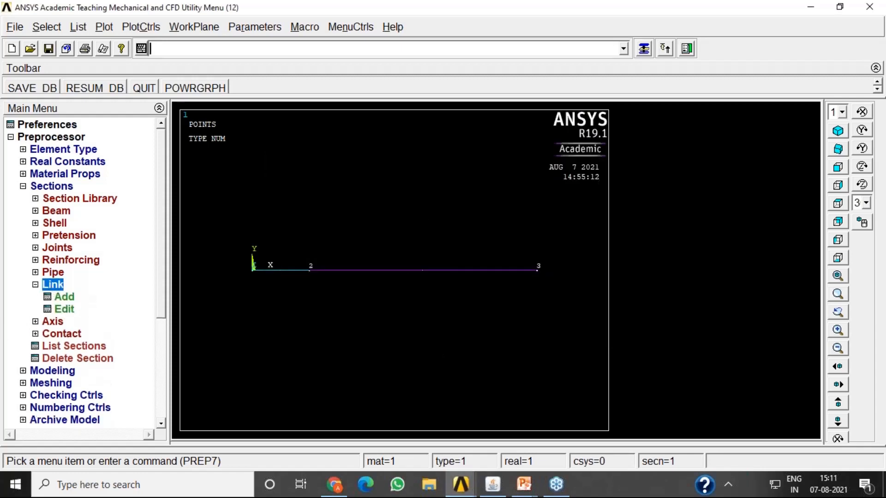
left_click(57, 298)
left_click(500, 263)
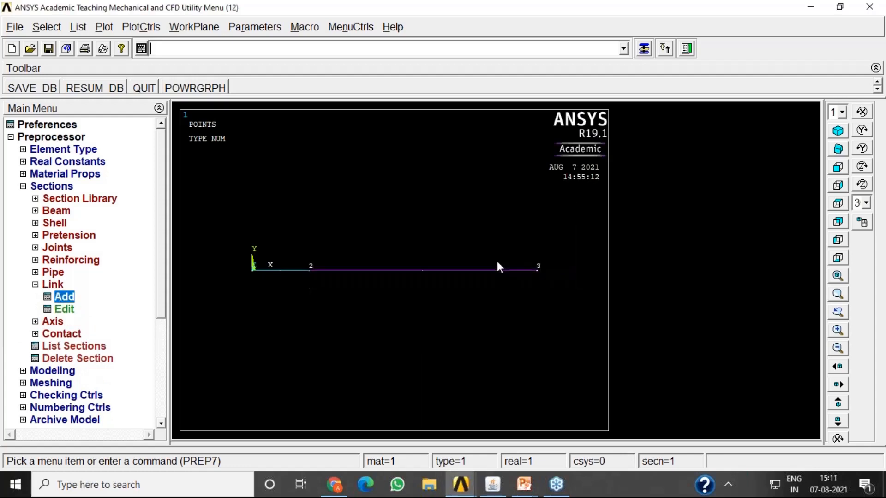
left_click(41, 287)
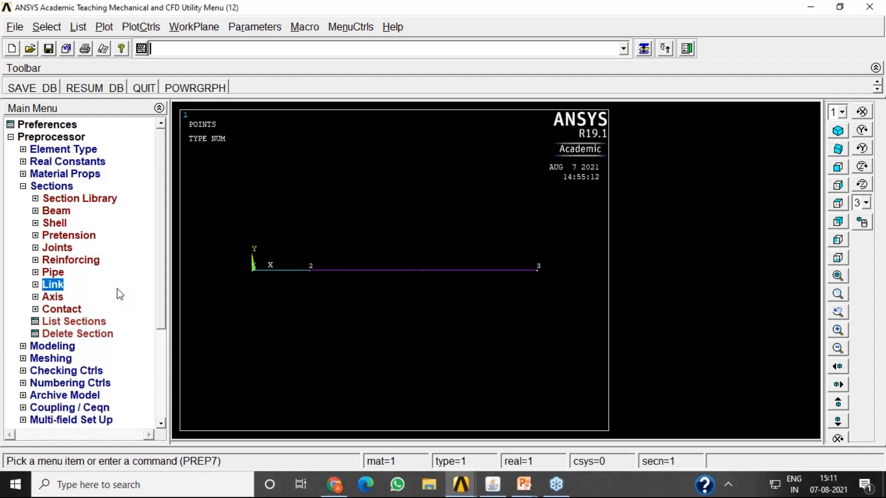
- Switch to the PowerPoint stepped bar slide and mark both segments' areas, moduli and lengths with the pen
mouse_move(524, 484)
left_click(618, 418)
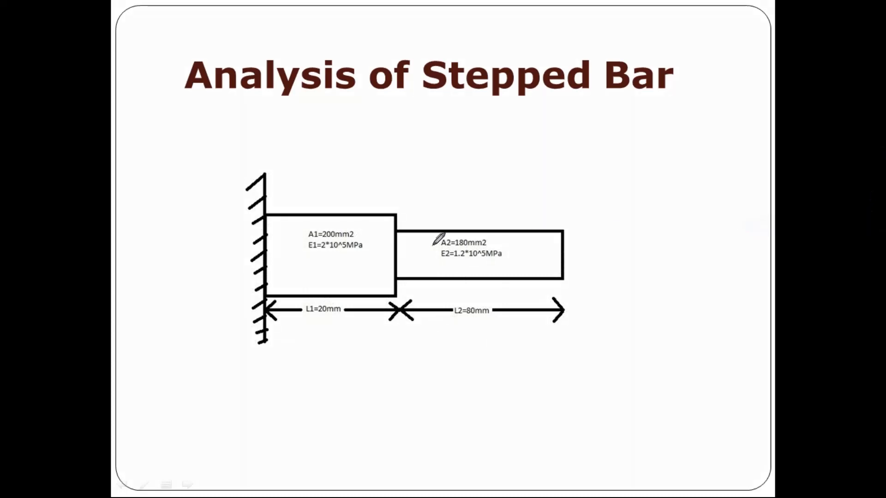
left_click_drag(432, 244, 435, 256)
left_click_drag(447, 327, 456, 327)
mouse_move(292, 238)
left_mouse_down()
mouse_move(304, 233)
mouse_move(308, 247)
left_mouse_up()
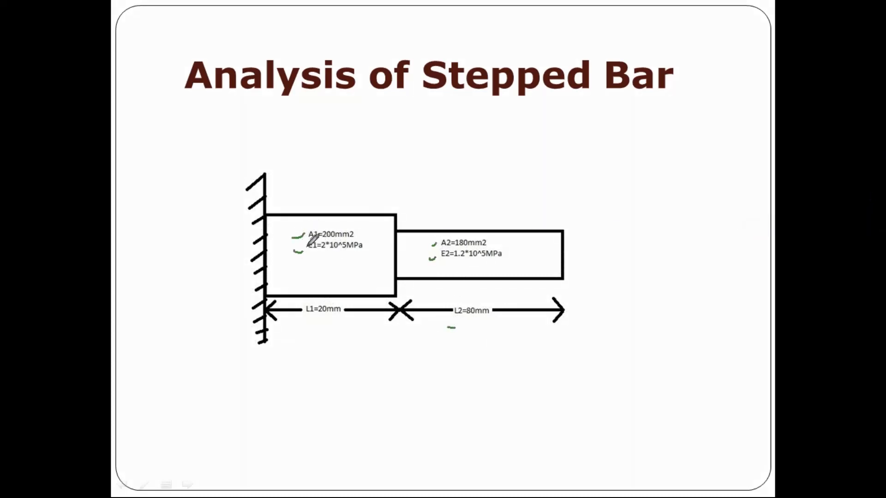
left_click_drag(296, 322, 306, 316)
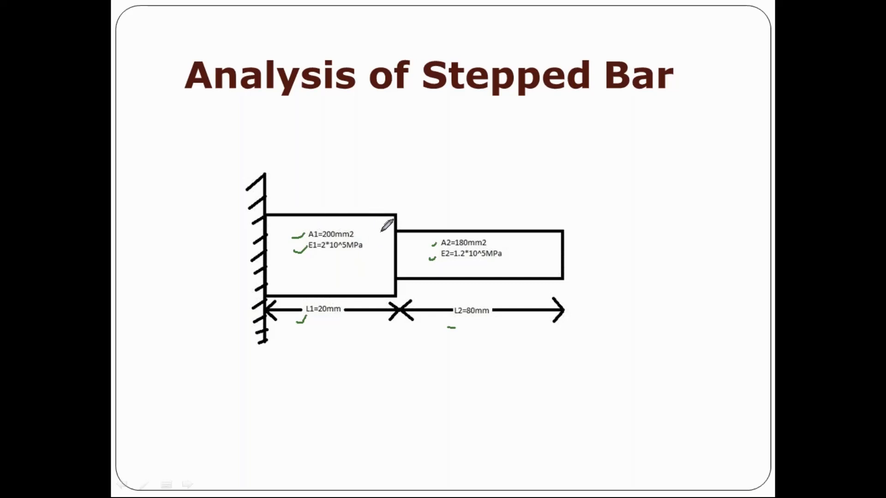
- Write circled numbers 1 and 2 on the two bar segments of the slide and return to ANSYS
mouse_move(329, 272)
left_mouse_down()
mouse_move(334, 287)
mouse_move(336, 262)
mouse_move(323, 260)
left_mouse_up()
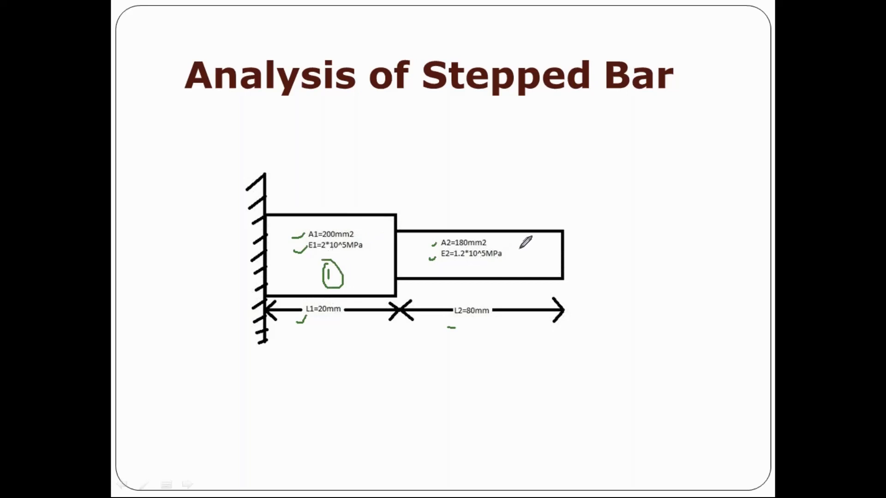
mouse_move(522, 248)
left_mouse_down()
mouse_move(522, 259)
mouse_move(533, 260)
mouse_move(517, 261)
mouse_move(539, 265)
mouse_move(541, 245)
mouse_move(517, 242)
left_mouse_up()
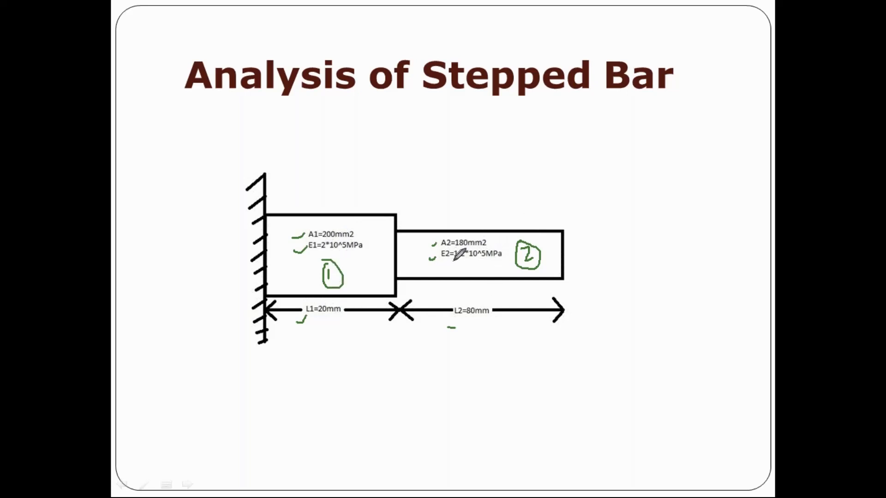
key("super")
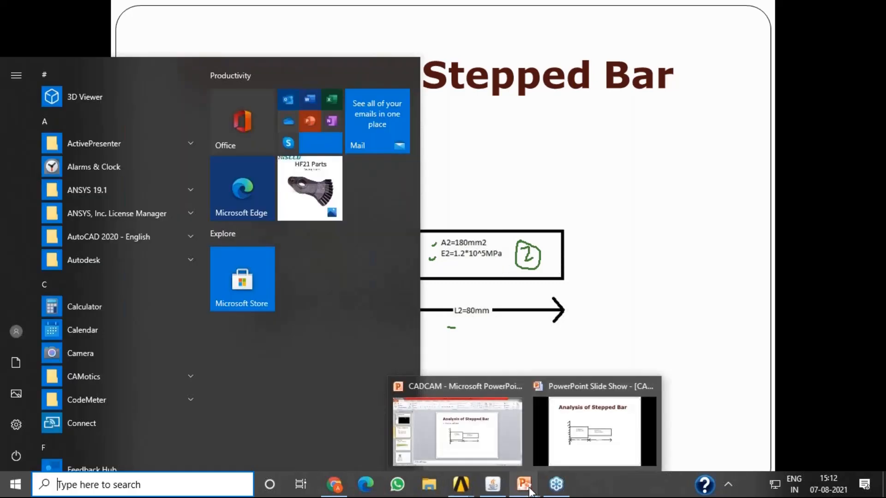
mouse_move(460, 492)
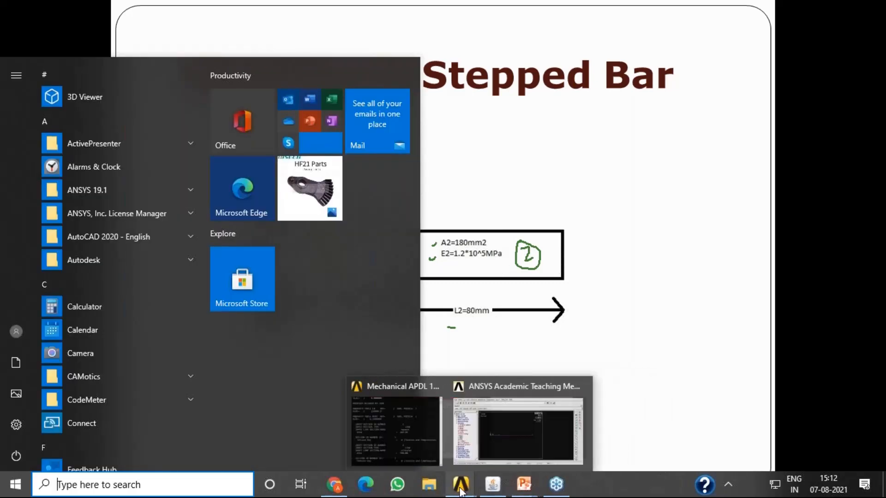
left_click(524, 432)
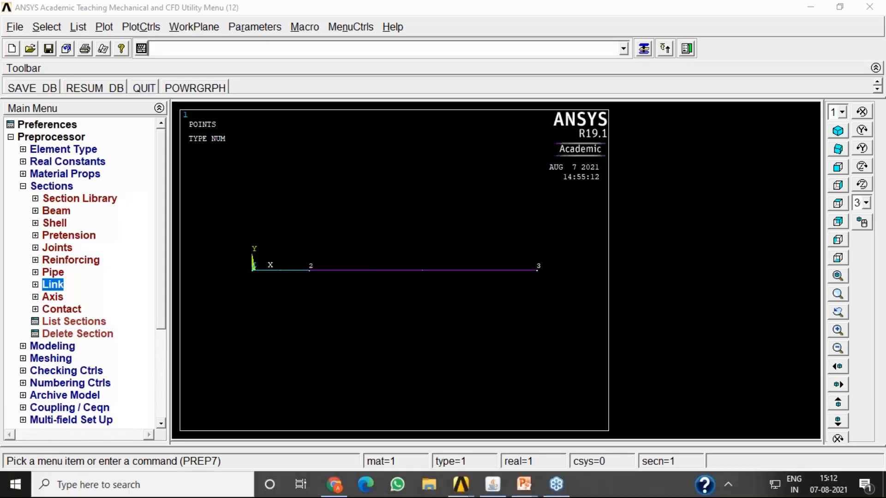
- Collapse the Sections branch, open the MeshTool, and move it beside the bar model
double_click(54, 186)
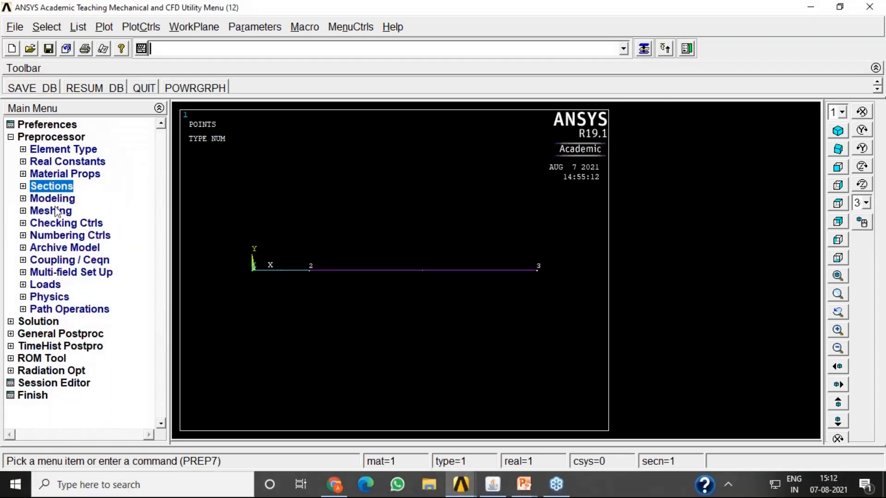
left_click(23, 211)
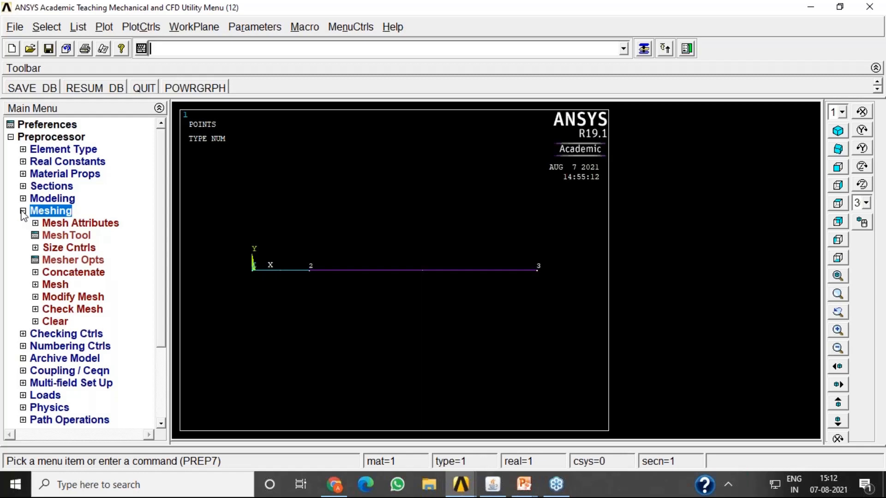
left_click(875, 45)
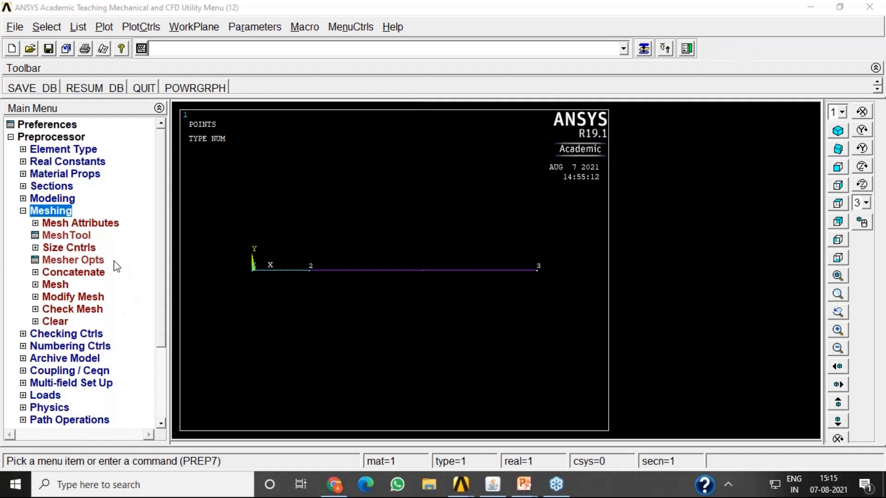
left_click(25, 210)
left_click(25, 210)
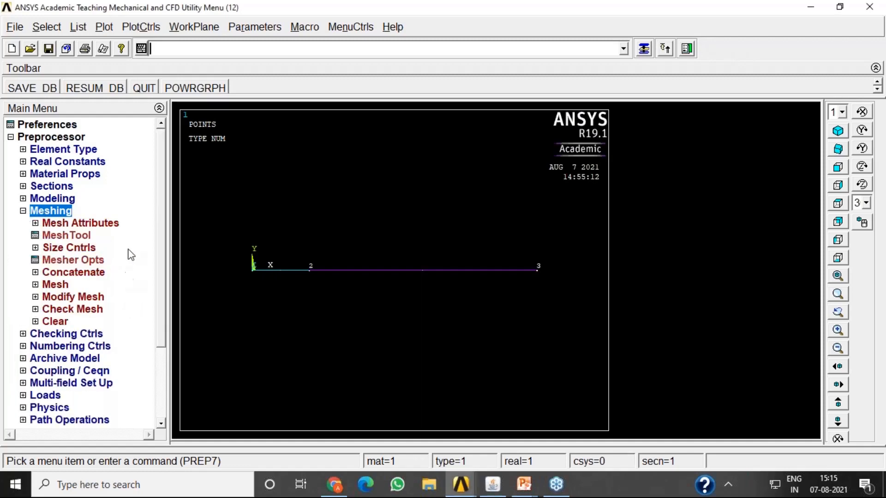
left_click(74, 236)
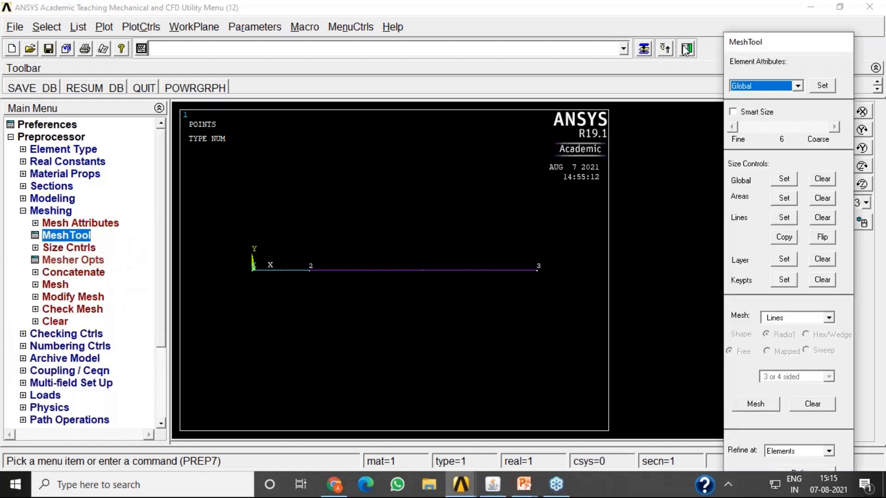
left_click(683, 52)
left_click_drag(819, 43, 707, 11)
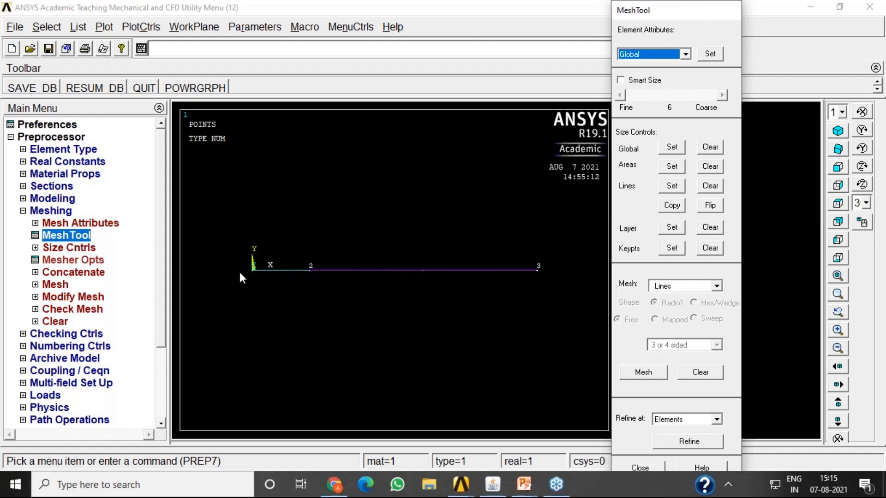
left_click(875, 211)
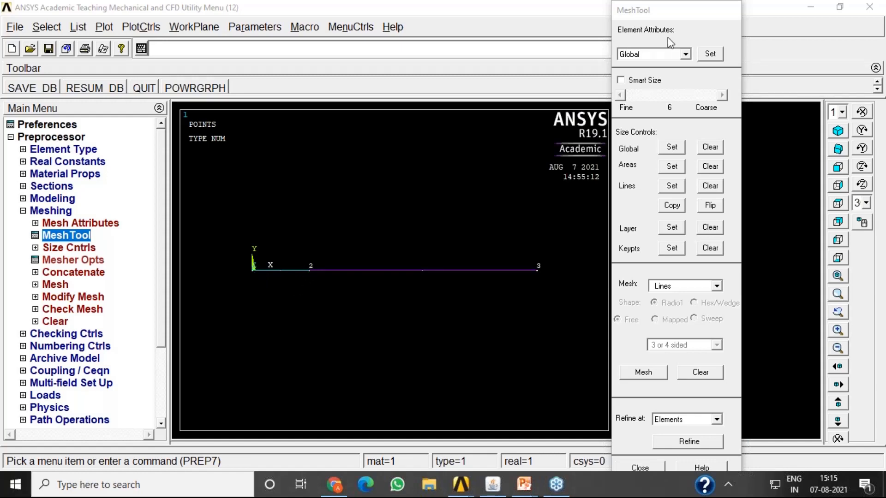
- Set the global meshing attributes to material 1, coordinate system 0 and section 1 square, leaving the real constant undefined, and accept them
left_click(711, 54)
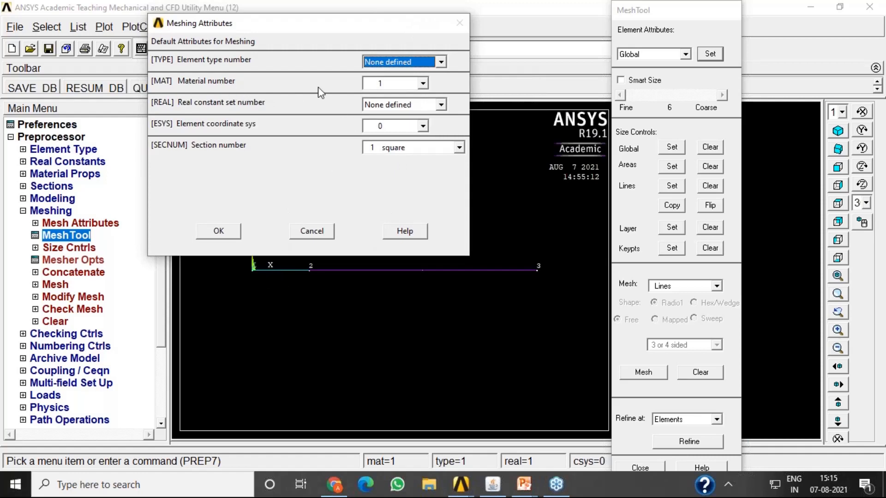
left_click(423, 84)
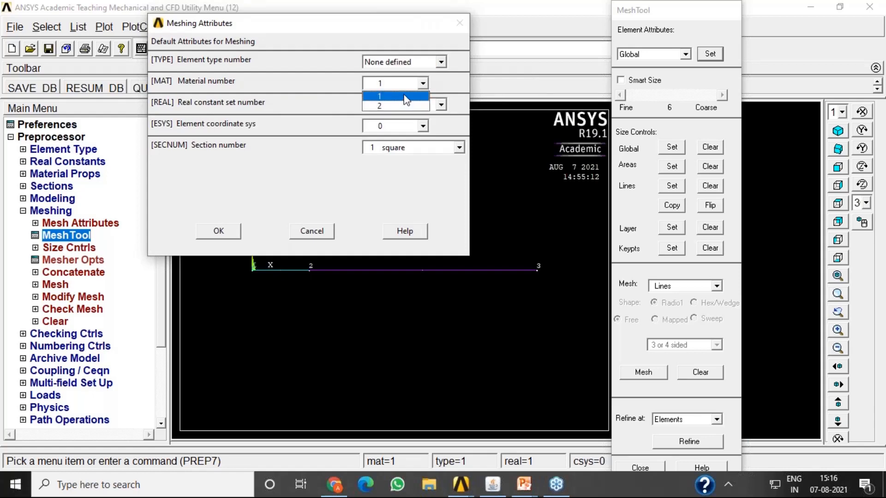
left_click(404, 96)
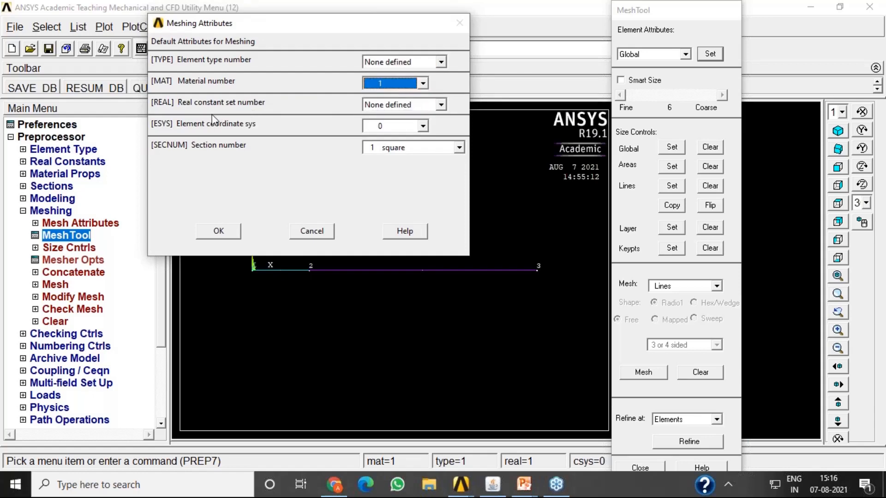
left_click(441, 104)
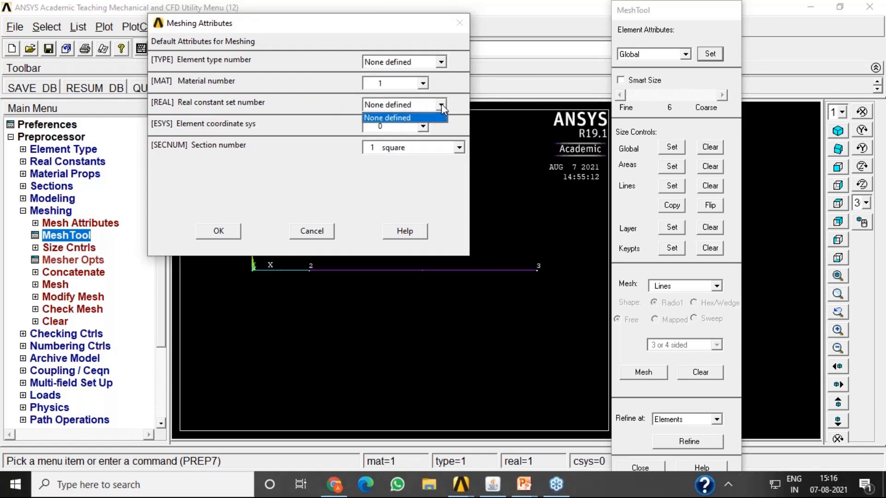
left_click(441, 105)
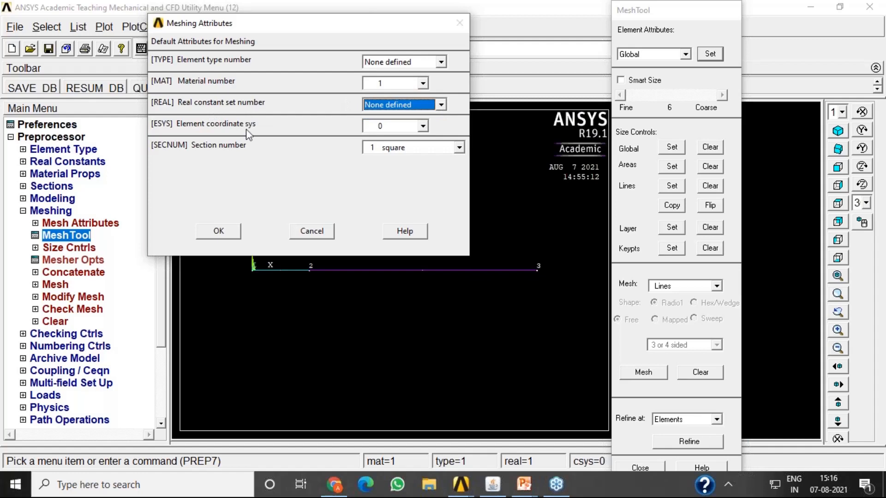
left_click(426, 126)
left_click(426, 126)
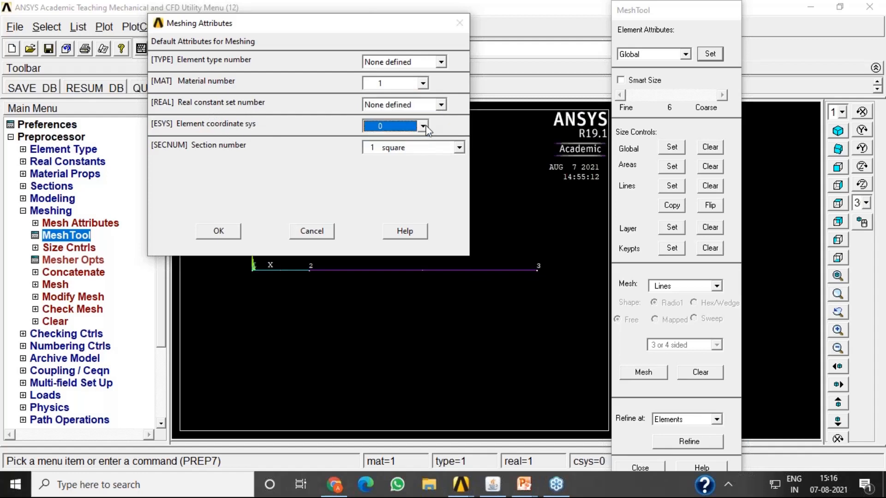
left_click(458, 148)
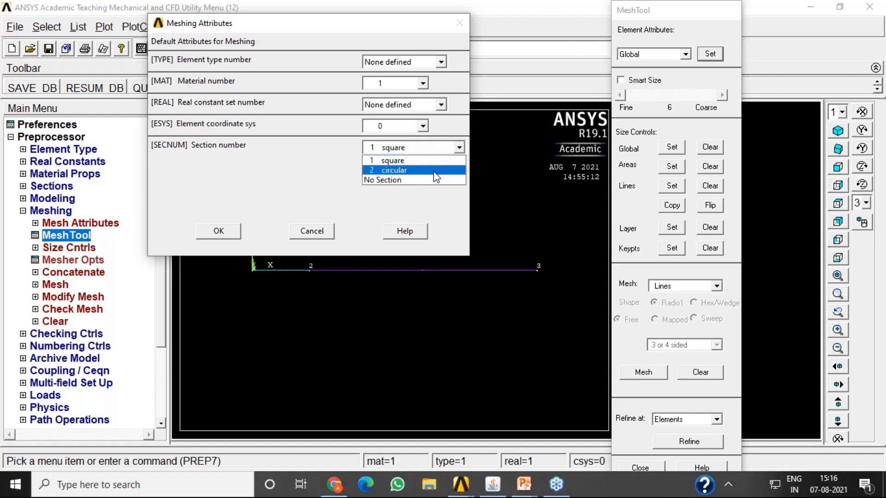
left_click(431, 160)
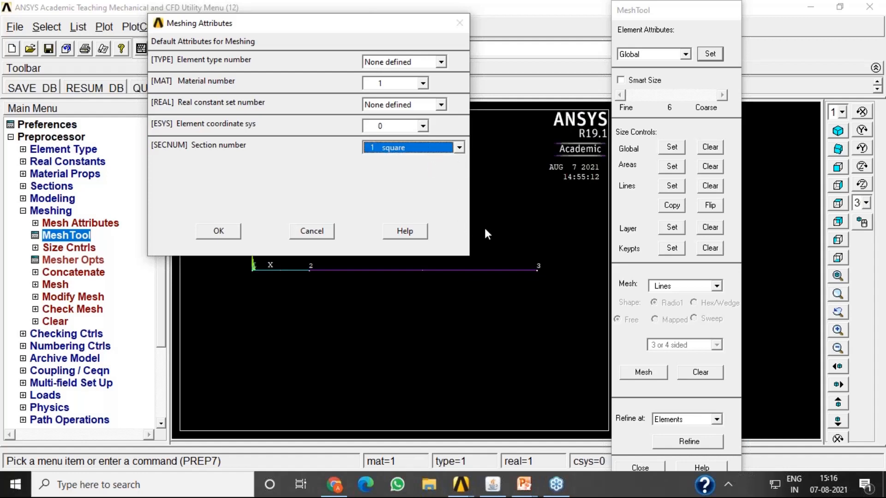
left_click(216, 232)
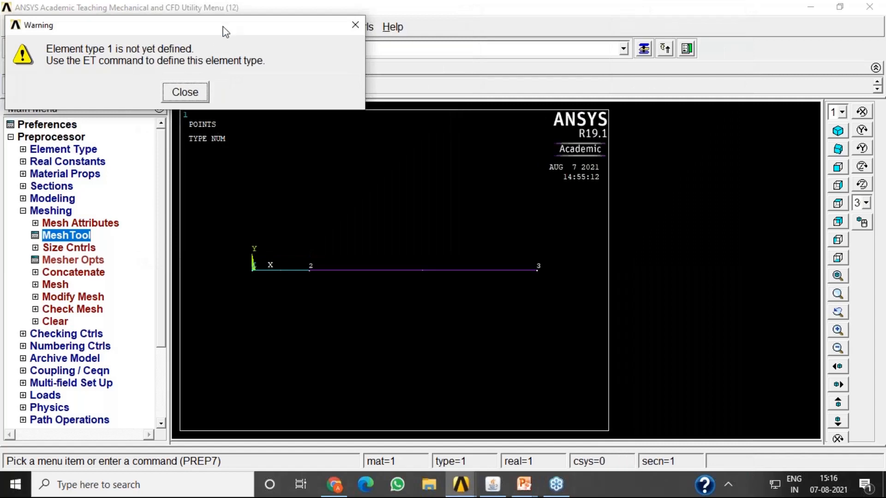
- Move the element type warning over the graphics area and dismiss it
left_click_drag(227, 28, 422, 143)
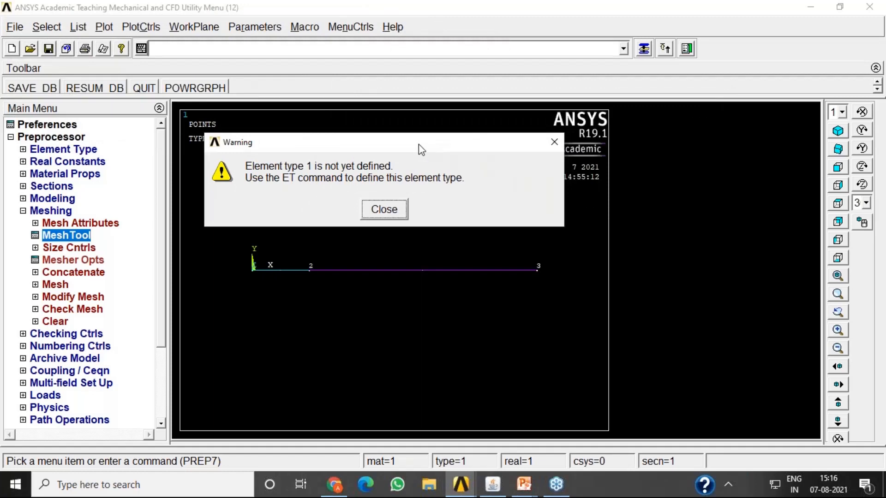
left_click(672, 186)
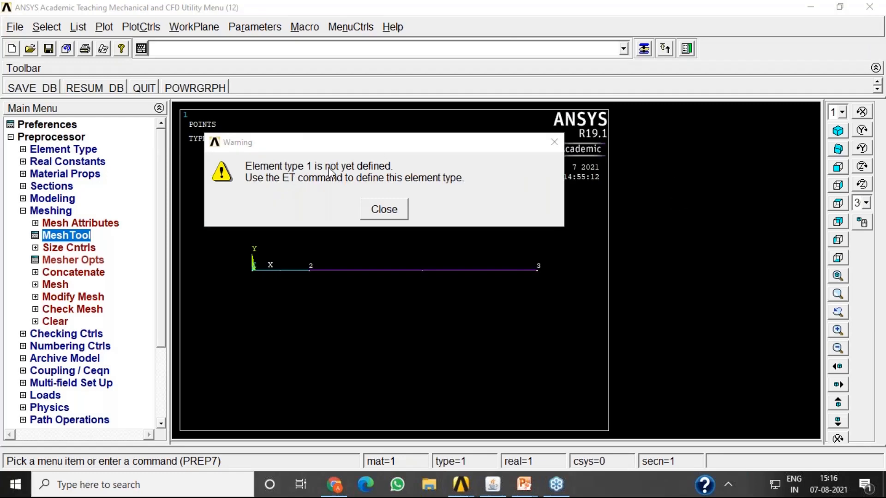
left_click(707, 219)
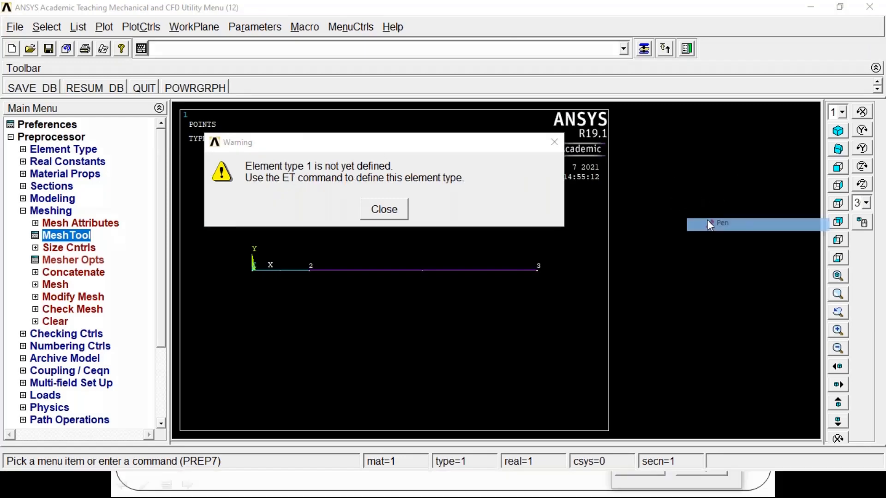
left_click(721, 249)
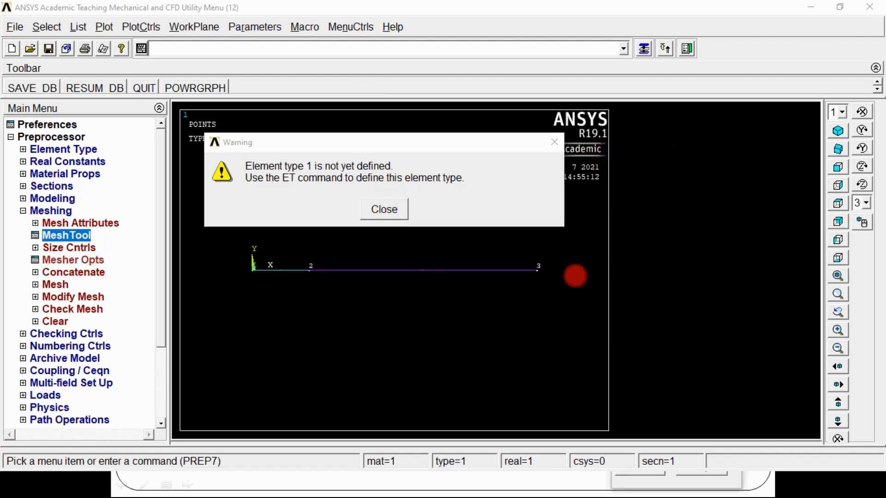
left_click(385, 209)
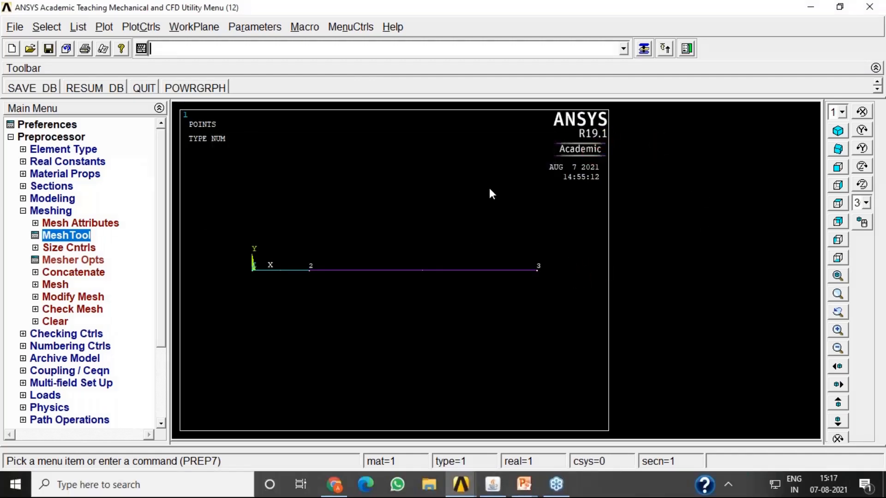
- Open the element type library for adding a new element type and close the MeshTool
left_click(688, 50)
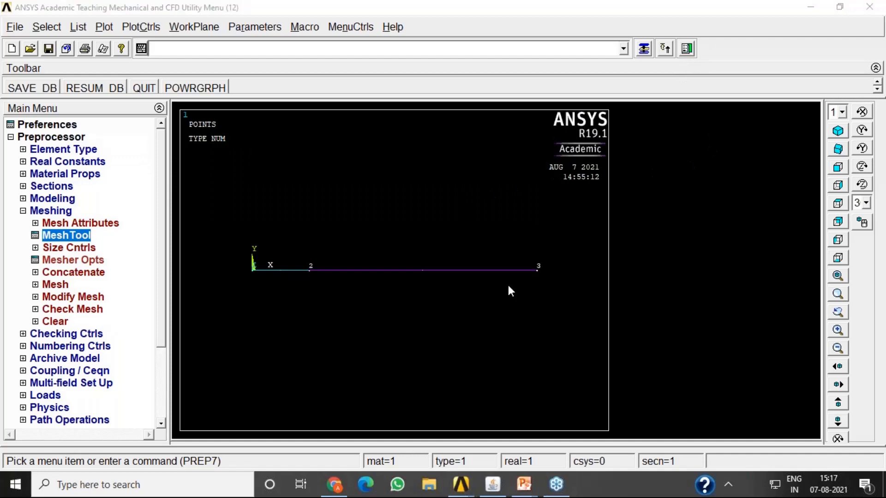
left_click(39, 212)
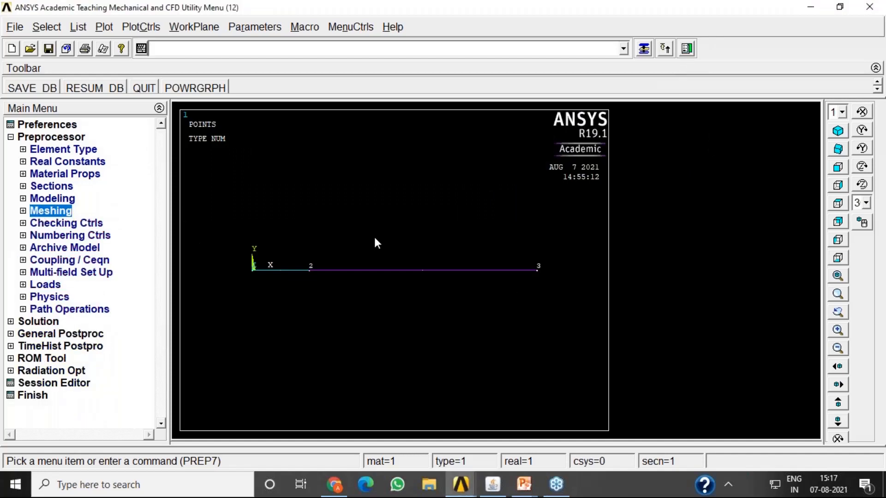
left_click(27, 151)
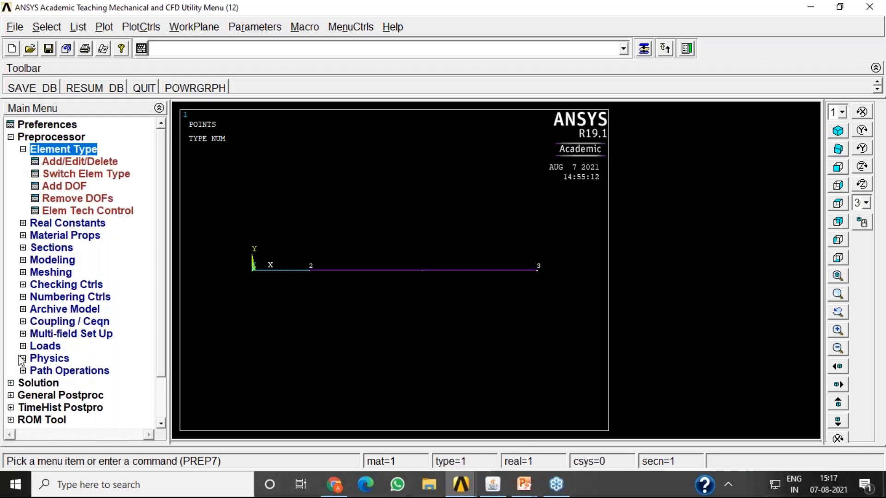
left_click(79, 161)
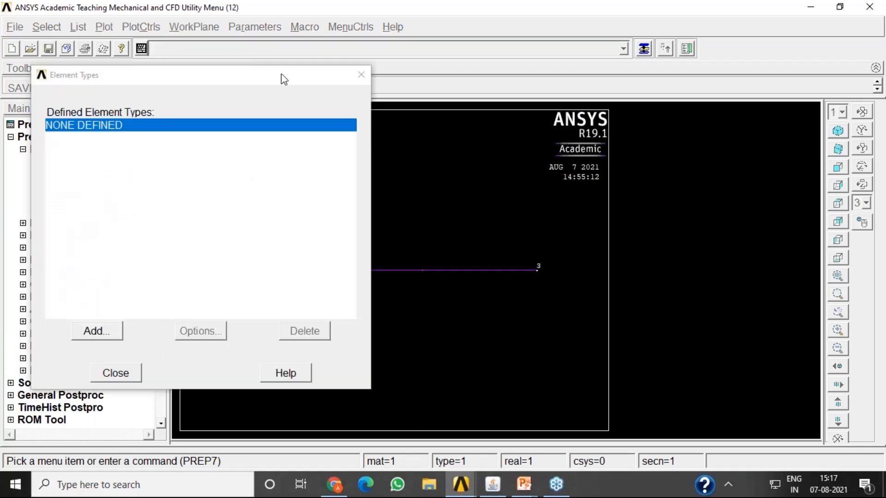
left_click_drag(261, 82, 364, 63)
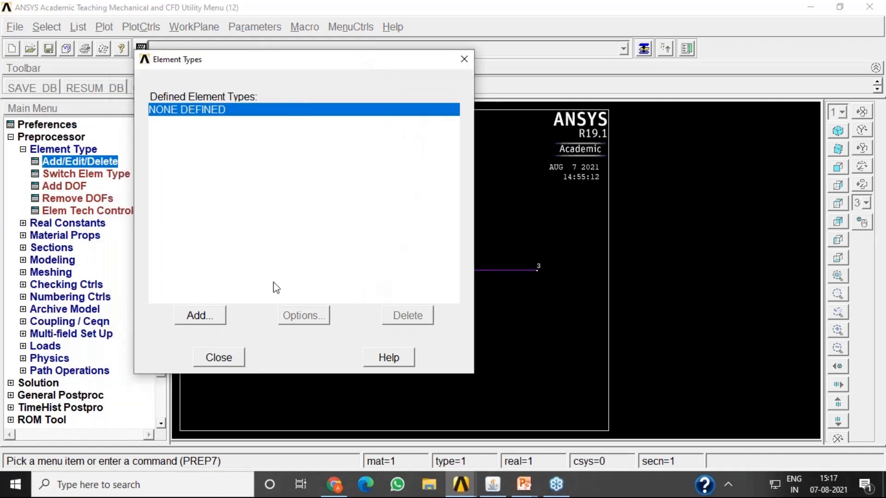
left_click(201, 318)
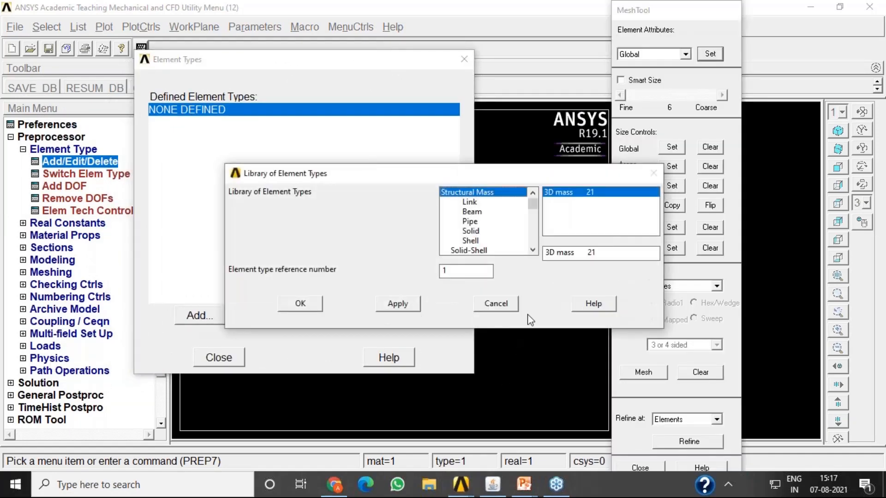
left_click(639, 465)
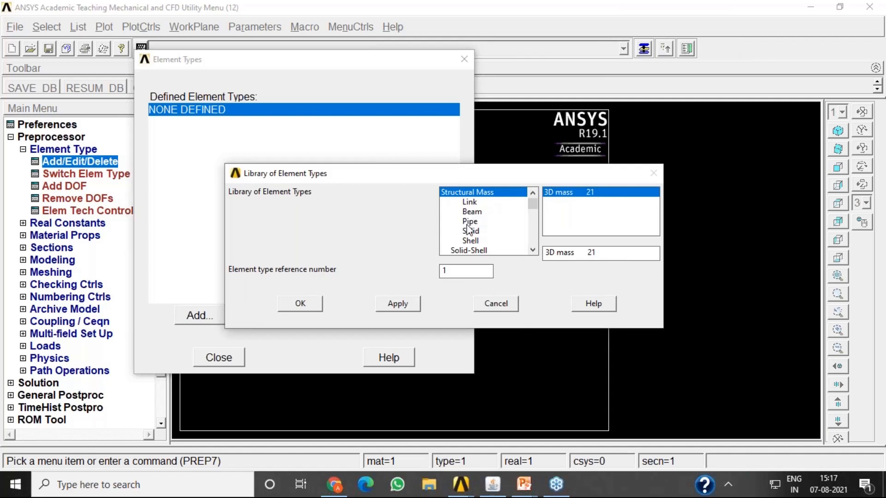
- Add the Link element 3D finit stn 180 with reference number 1 and close the element type definitions
left_click(532, 250)
left_click(533, 250)
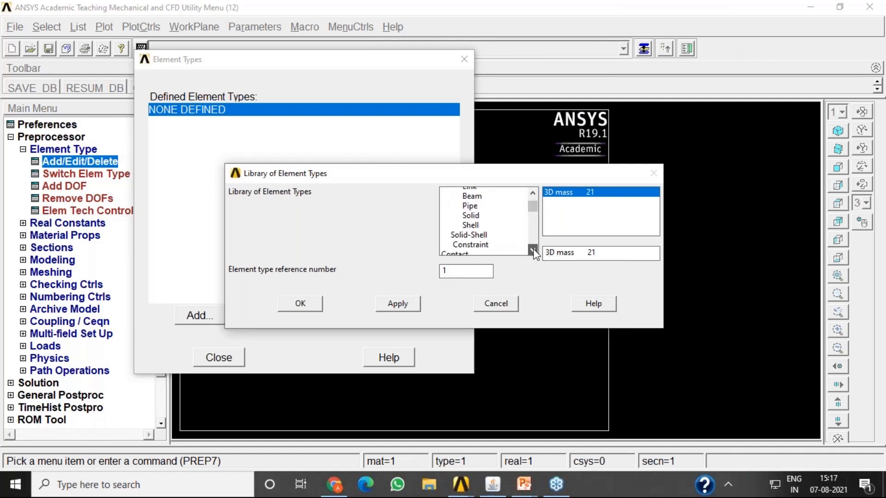
left_click(533, 250)
left_click_drag(533, 250, 533, 195)
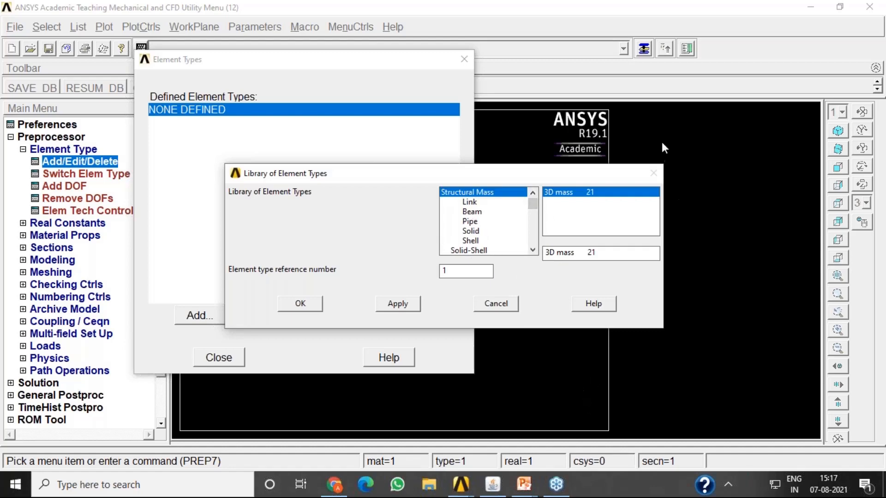
left_click(467, 203)
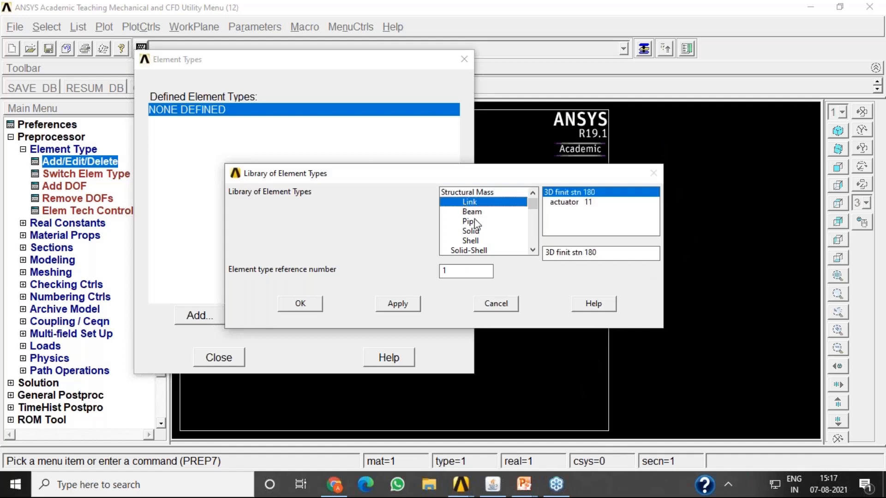
left_click(566, 208)
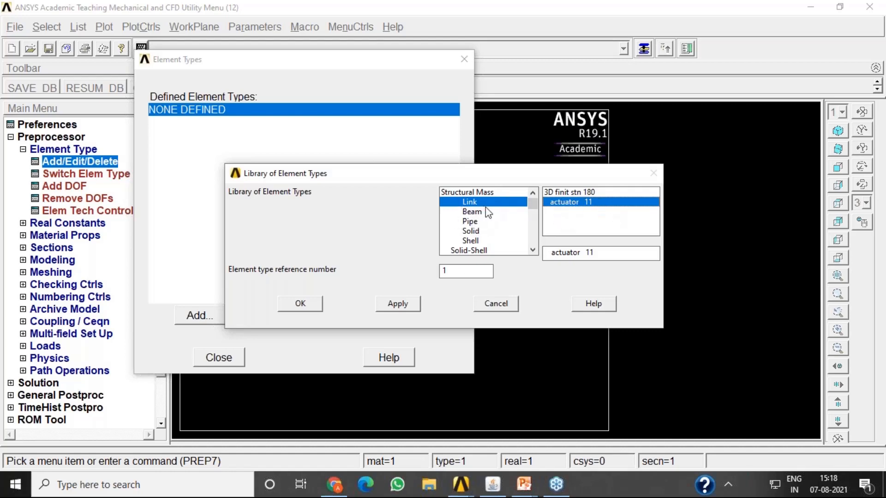
left_click(579, 194)
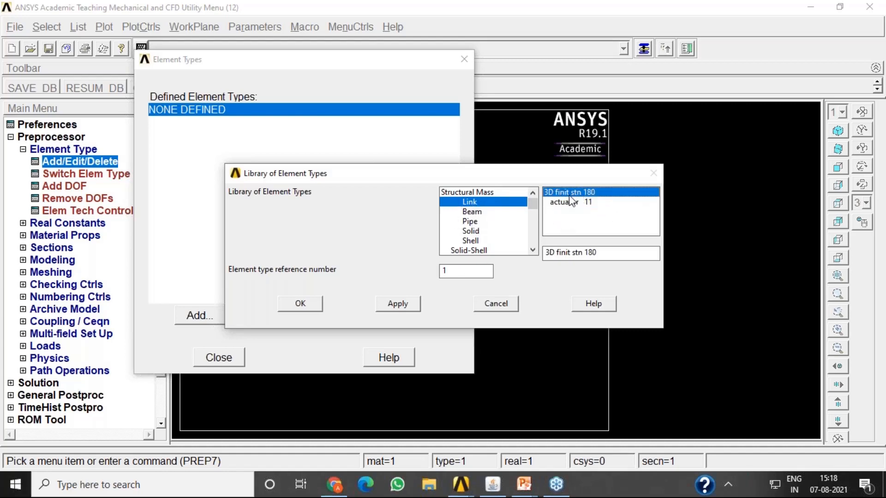
left_click(316, 306)
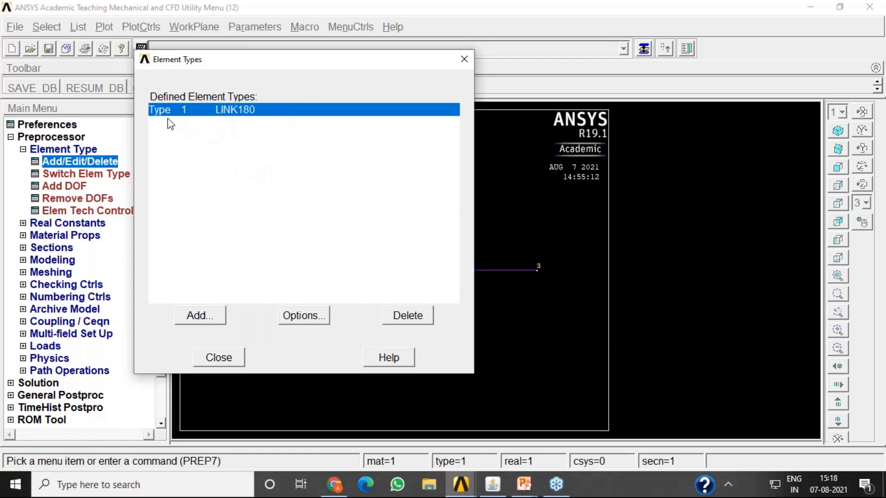
left_click(224, 361)
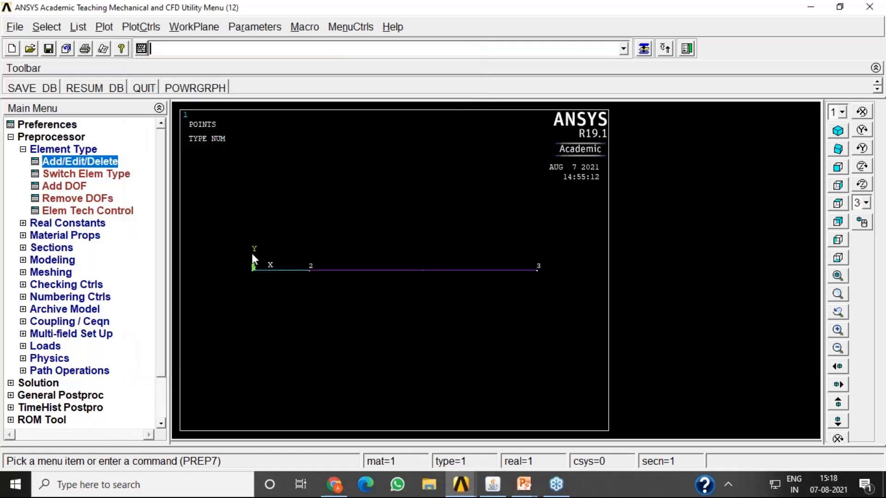
- Set the global meshing attributes in the MeshTool to element type 1 LINK180, material 1, coordinate system 0 and section 1 square
left_click(23, 149)
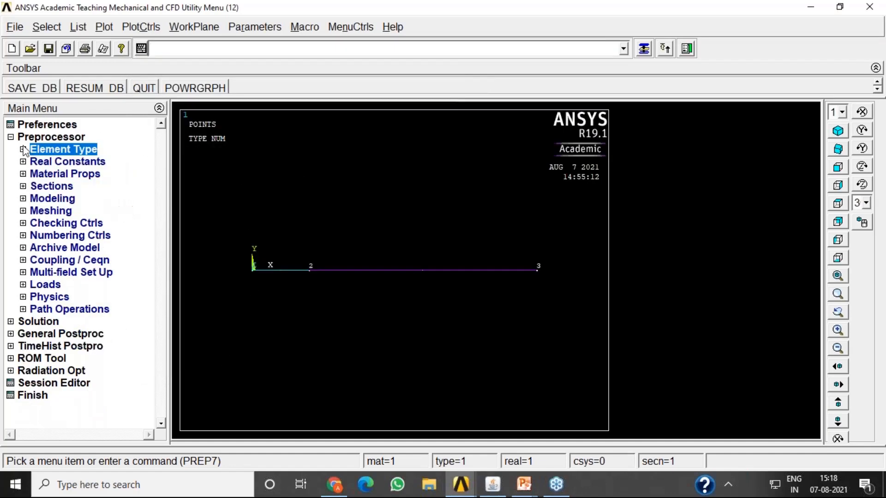
left_click(11, 137)
left_click(10, 137)
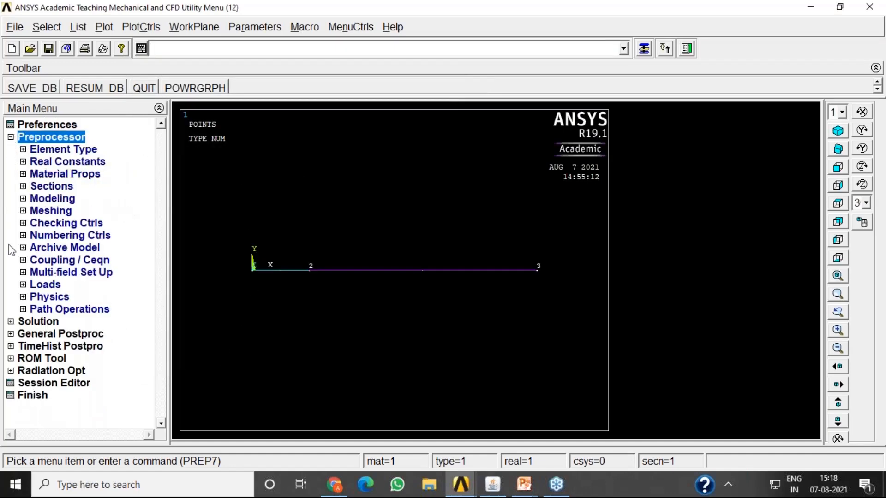
left_click(23, 211)
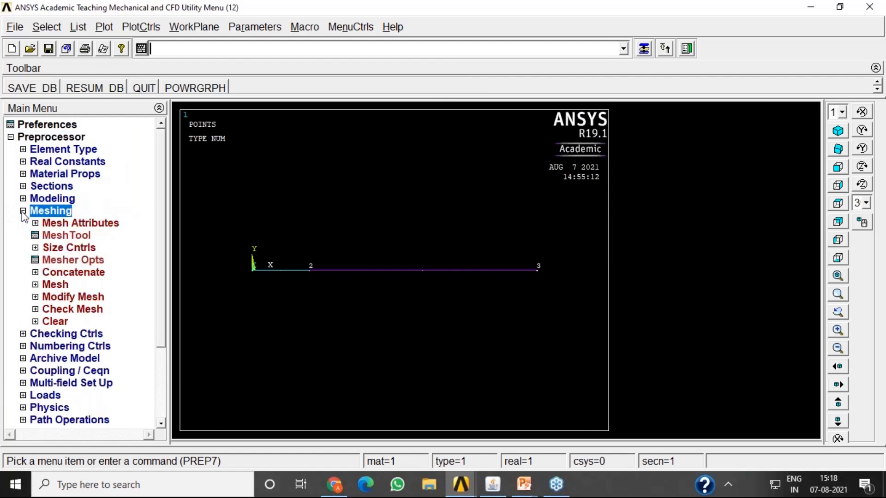
left_click(67, 235)
left_click(822, 86)
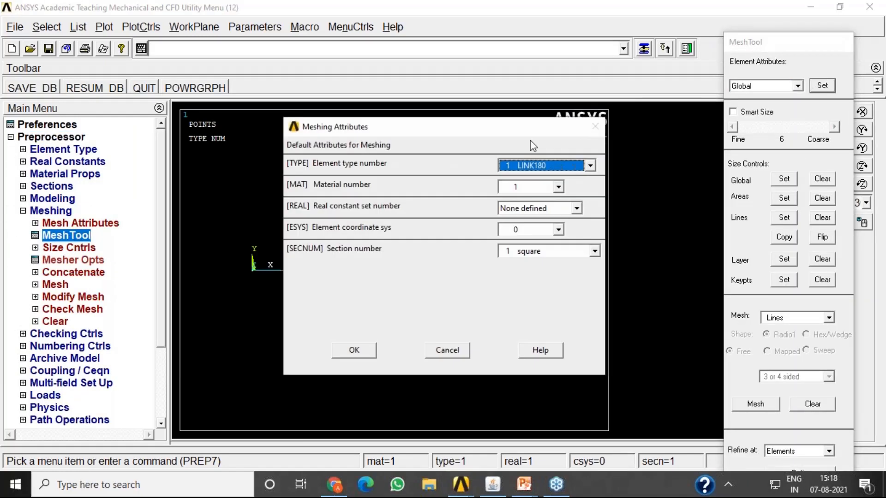
left_click(354, 350)
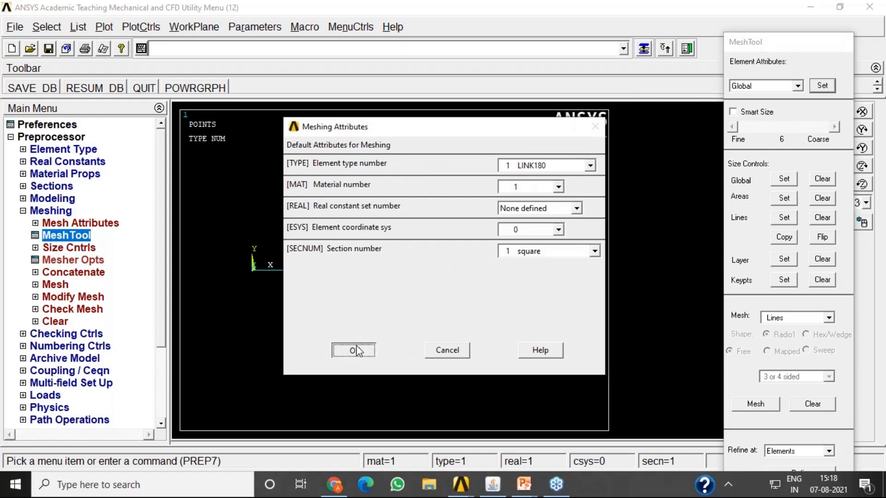
- Assign an element edge length of 1 to the short line between keypoints 1 and 2
left_click_drag(793, 47, 771, 16)
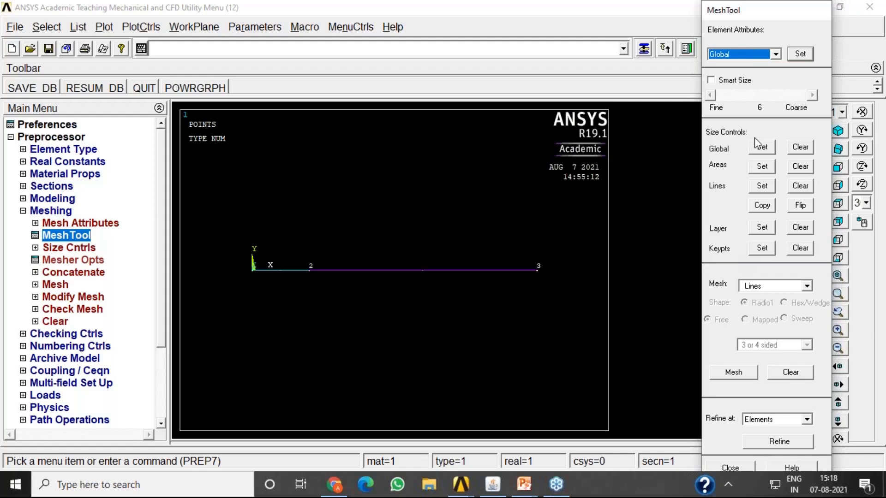
left_click(762, 188)
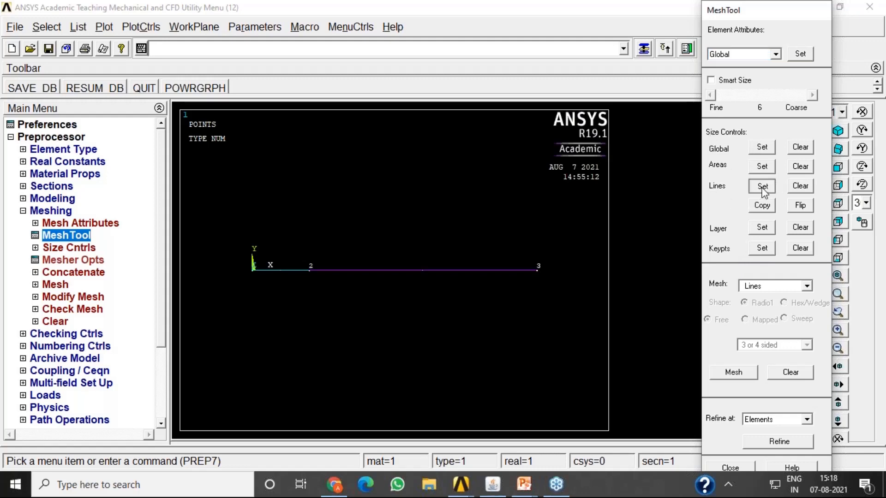
left_click(274, 277)
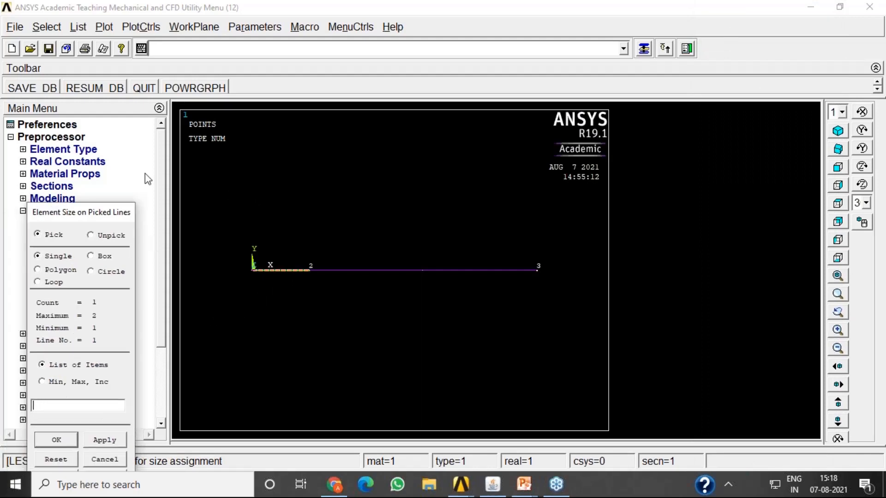
left_click(170, 341)
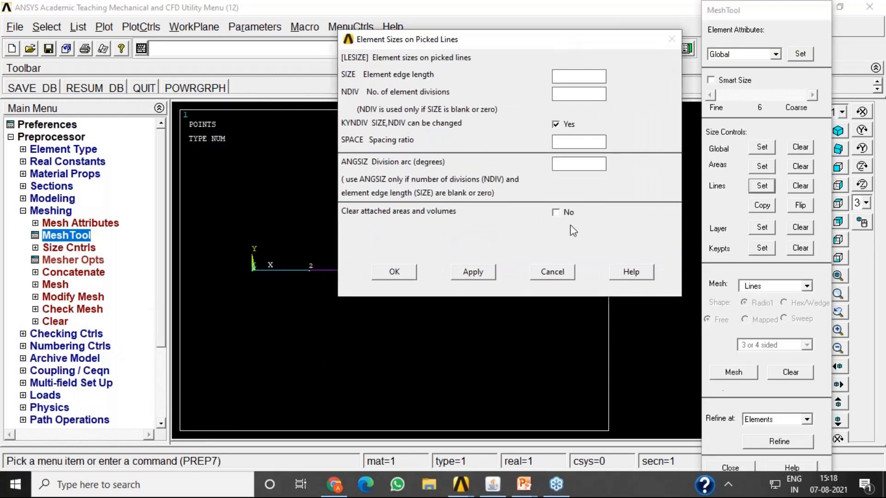
left_click_drag(498, 45, 495, 16)
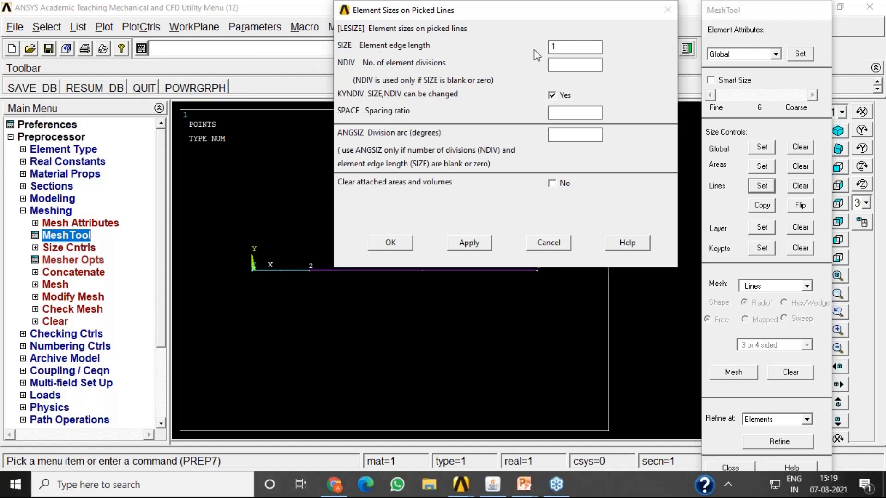
left_click(390, 243)
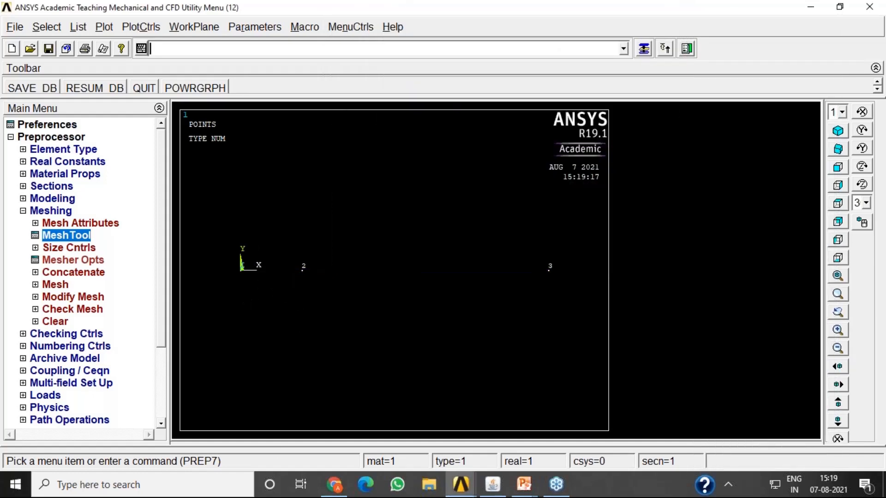
- Try to plot the elements of the model
left_click(104, 26)
left_click(128, 161)
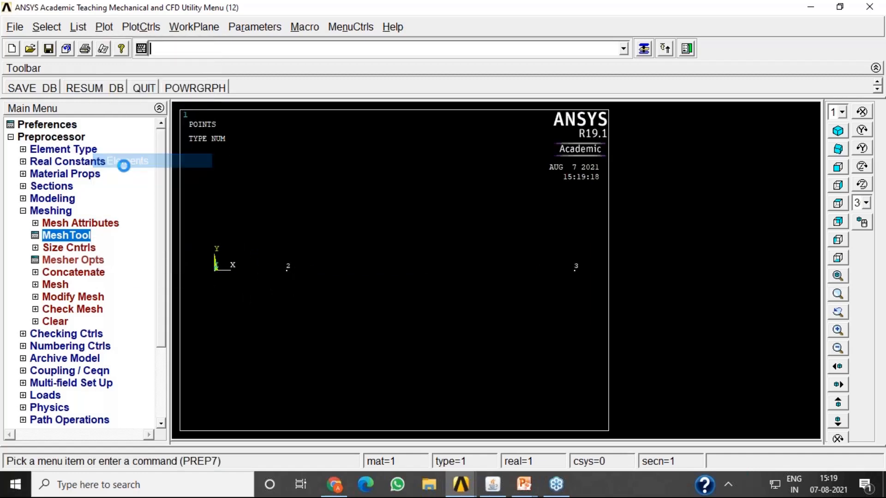
left_click(398, 222)
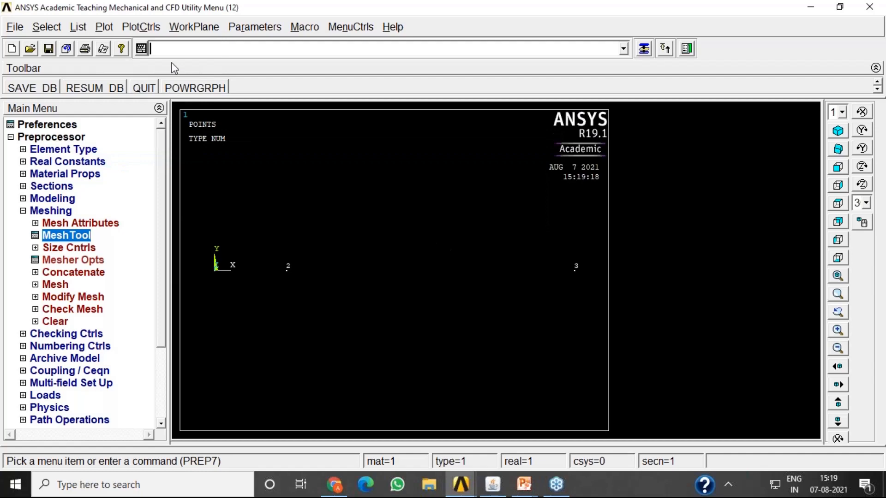
- Display the lines and keypoints together as a multi-plot and examine the element divisions along the first bar segment
left_click(104, 27)
left_click(132, 262)
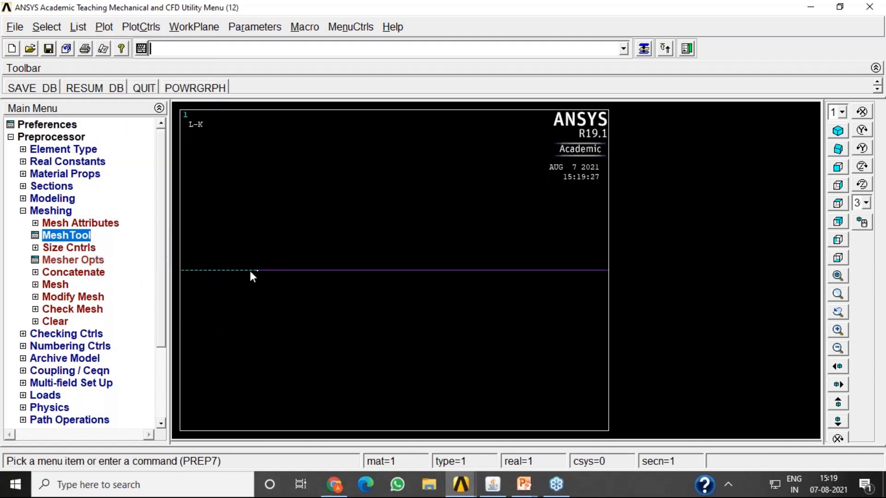
left_click(838, 367)
left_click(838, 384)
left_click(838, 384)
right_click_drag(419, 280, 485, 274, "ctrl")
scroll(486, 274, "up", 3)
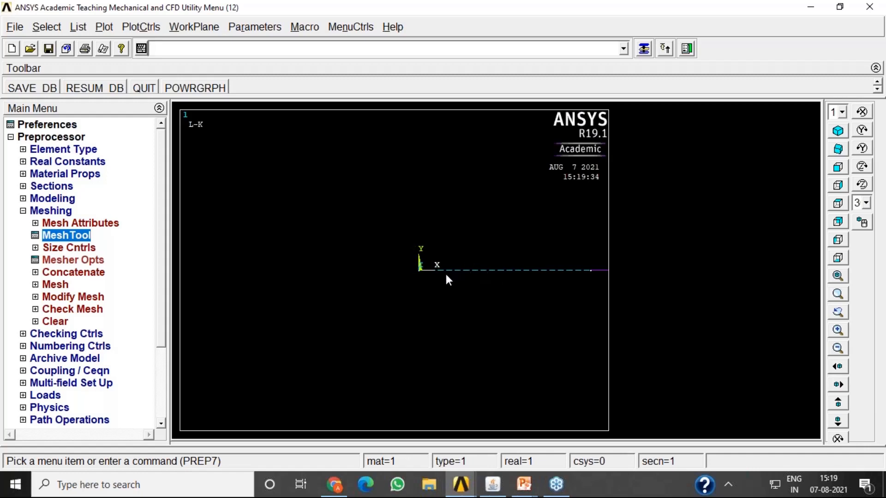
scroll(488, 282, "up", 6)
left_click(838, 366)
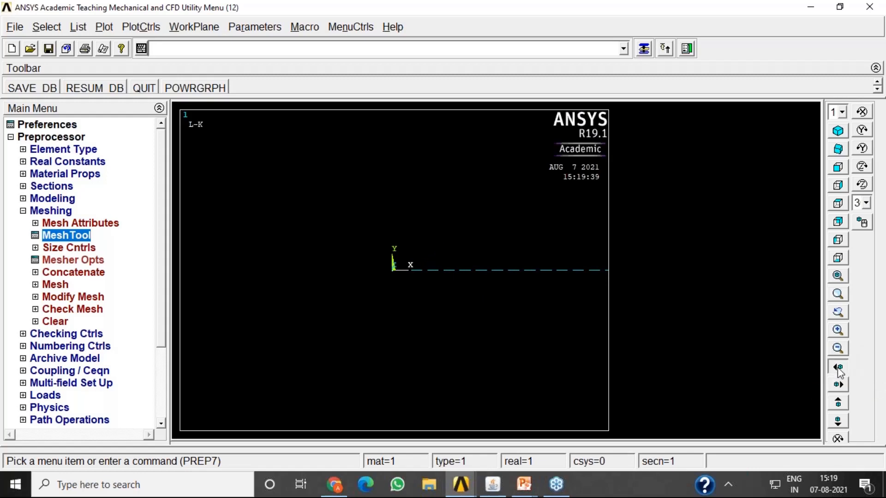
left_click(837, 366)
left_click(838, 367)
left_click(838, 366)
left_click(838, 367)
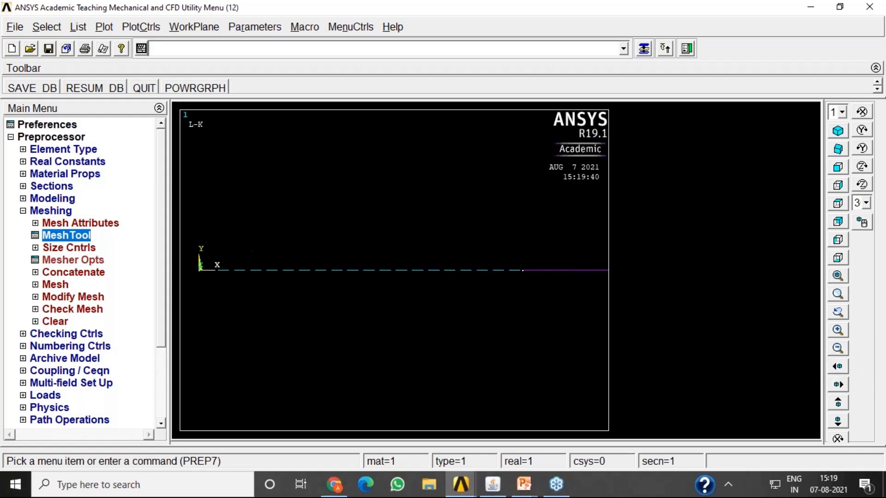
- Mesh the first bar segment, the line starting at the origin, with the MeshTool
left_click(643, 48)
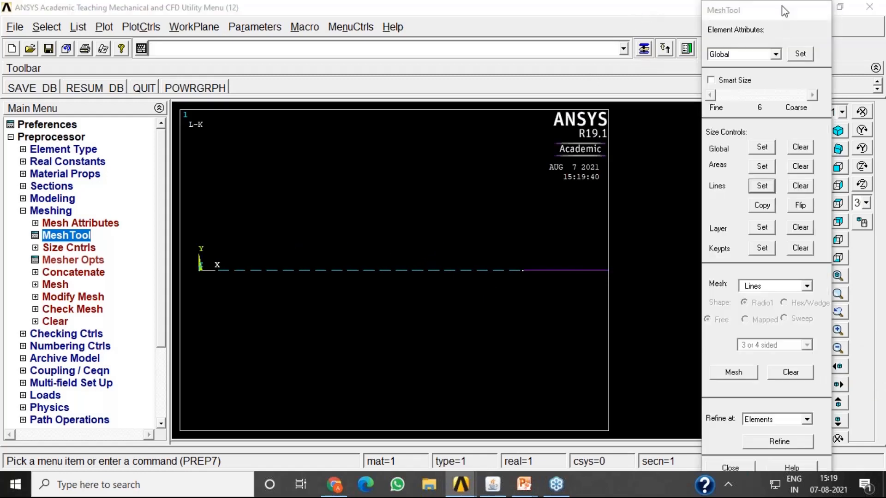
left_click(744, 373)
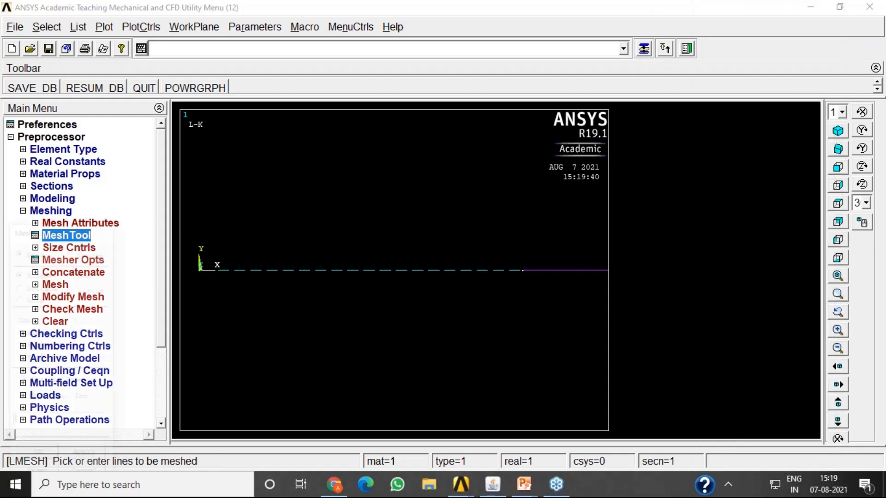
left_click(360, 294)
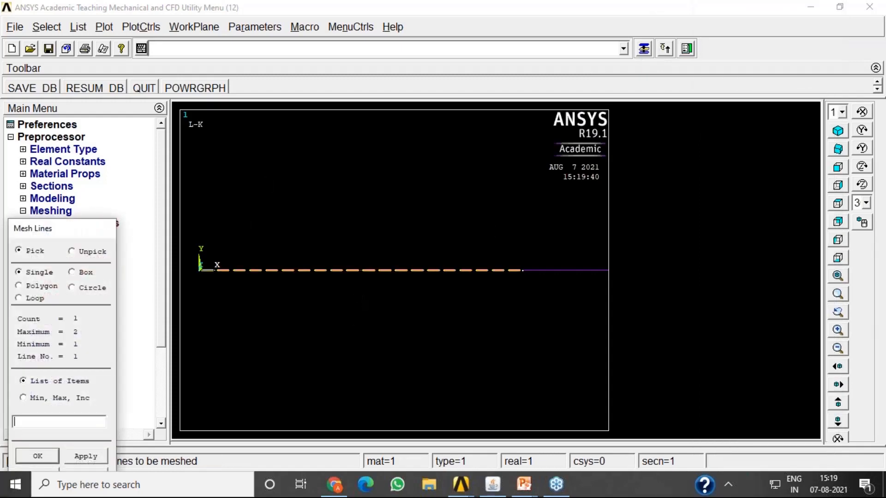
left_click(56, 456)
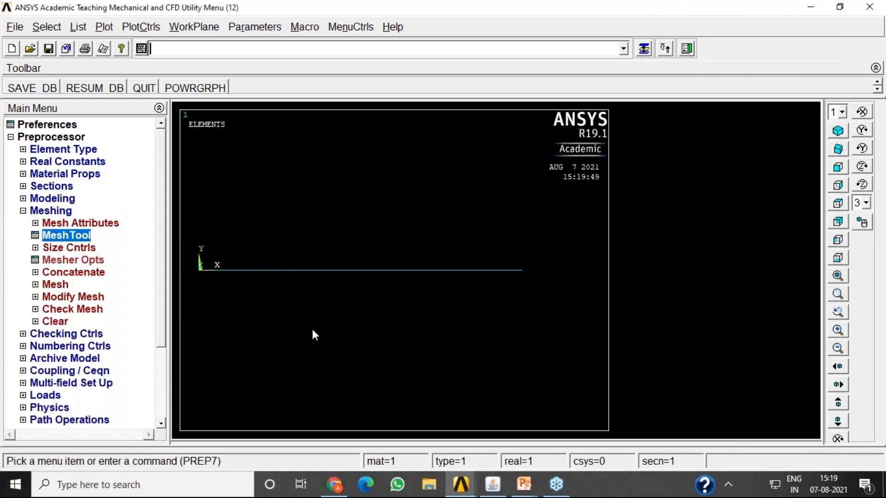
- Set the default meshing attributes to element type 1 LINK180, material number 2 and section number 2 circular
scroll(401, 306, "down", 8)
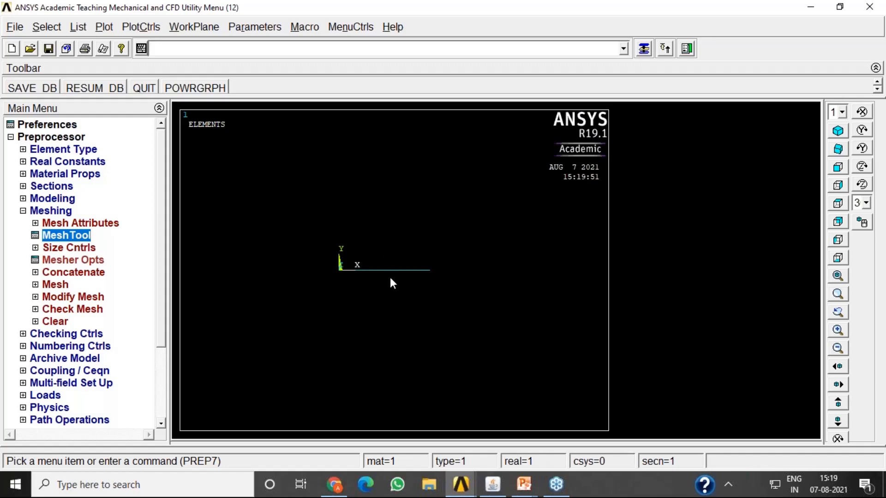
left_click(22, 211)
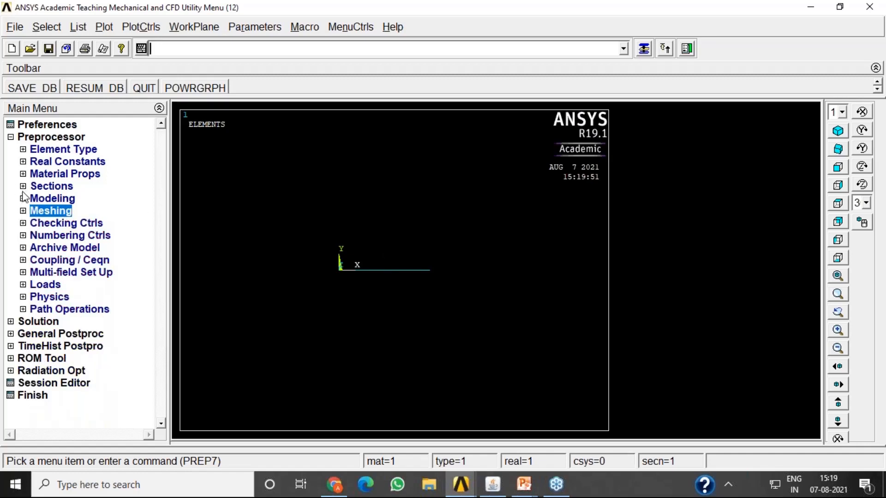
left_click(23, 186)
left_click(23, 187)
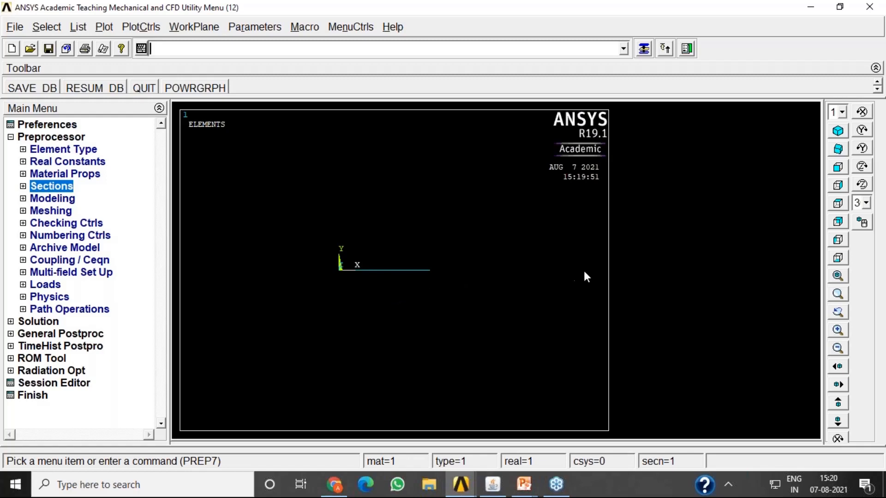
left_click(644, 49)
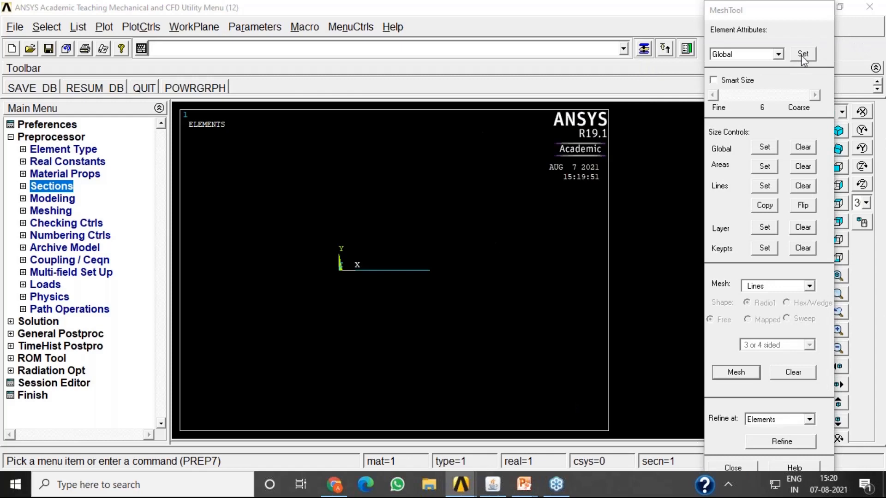
left_click(803, 55)
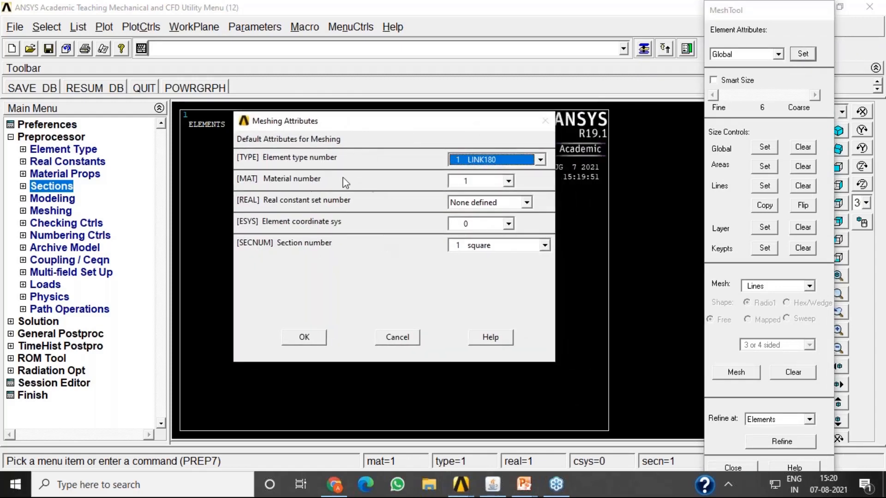
left_click_drag(390, 124, 288, 44)
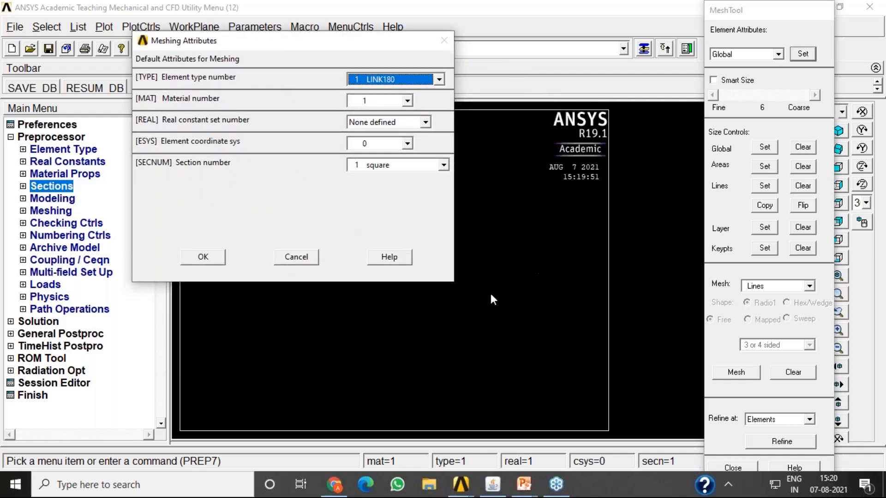
left_click(406, 101)
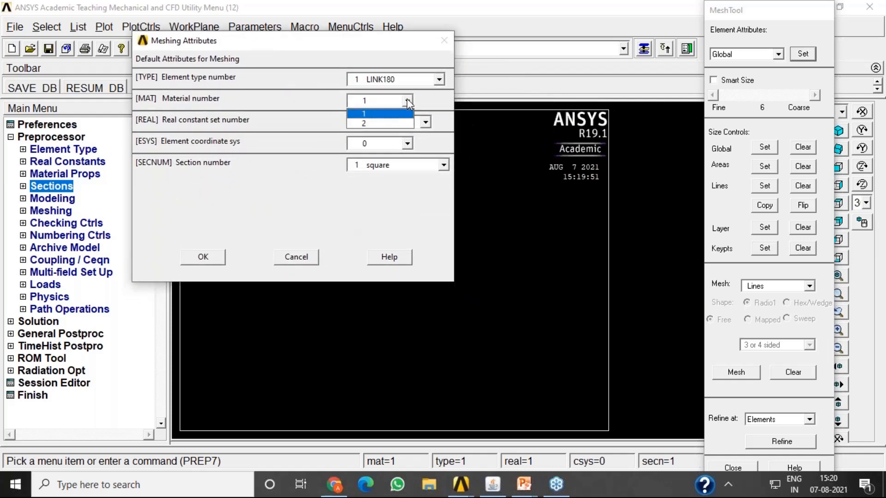
left_click(380, 122)
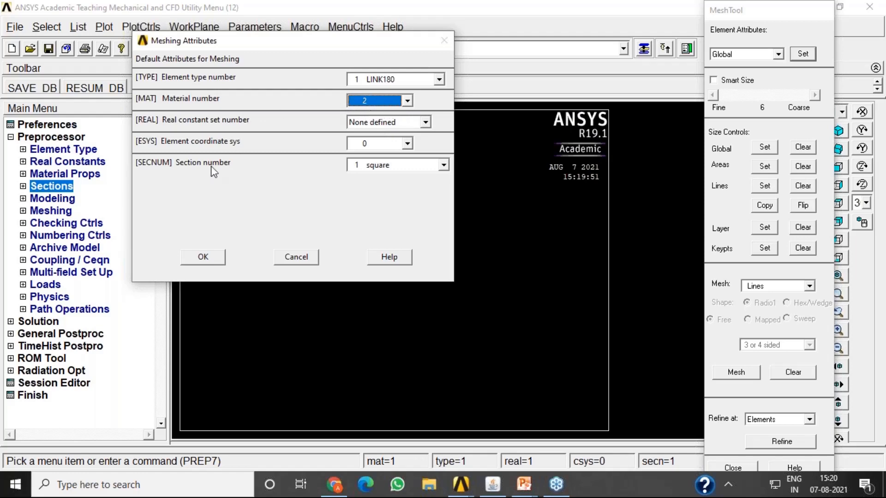
left_click(444, 165)
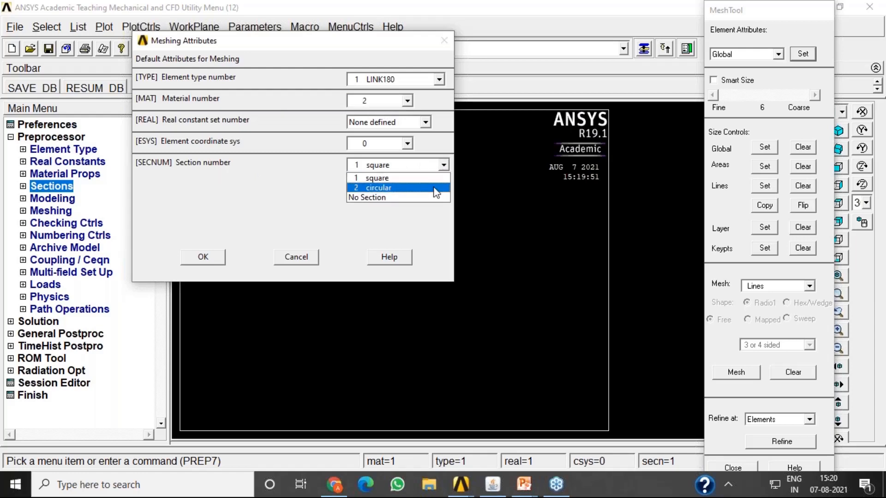
left_click(435, 188)
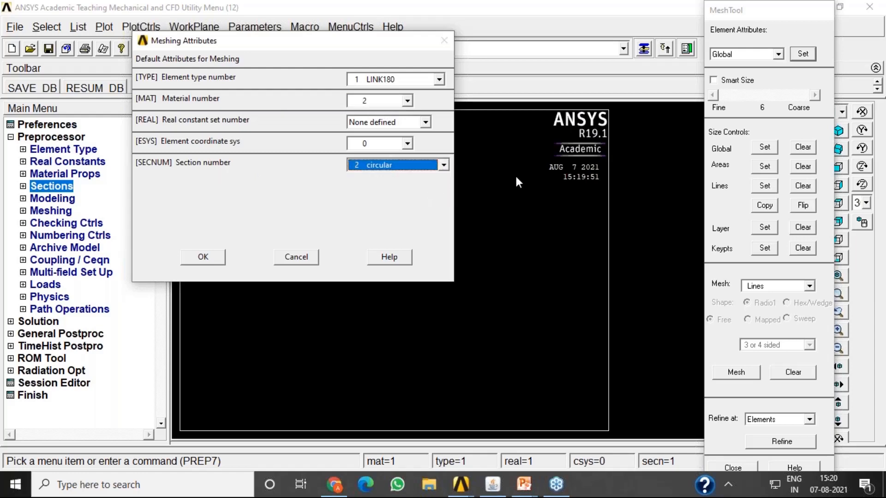
left_click(192, 259)
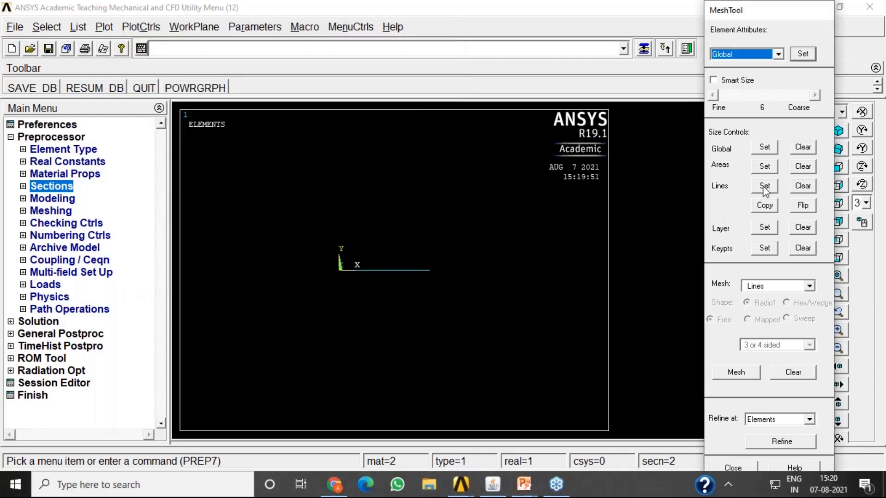
- Assign an element edge length of 0.5 to the second bar segment, the line farther from the origin
left_click(764, 186)
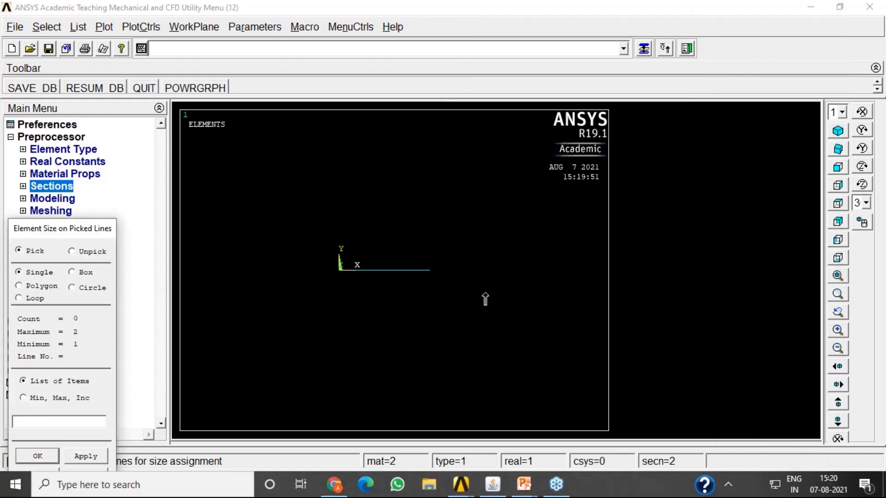
left_click(540, 275)
left_click(38, 456)
double_click(518, 158)
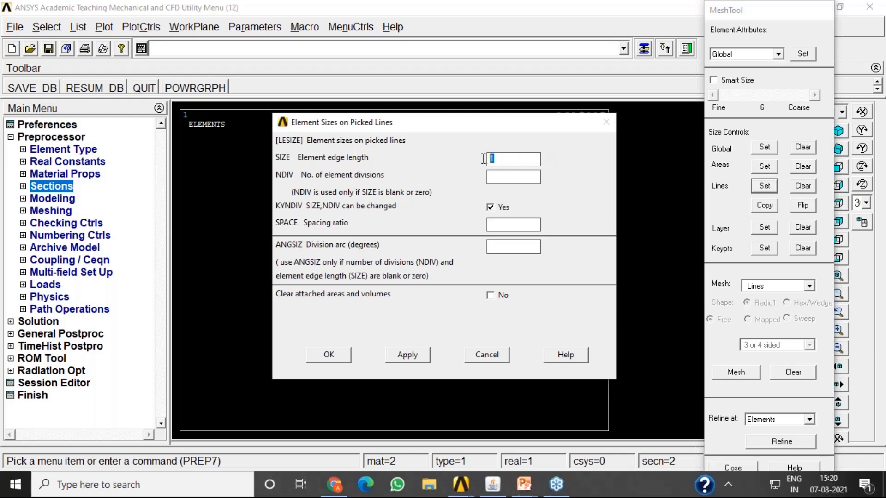
type("0.5")
left_click(328, 355)
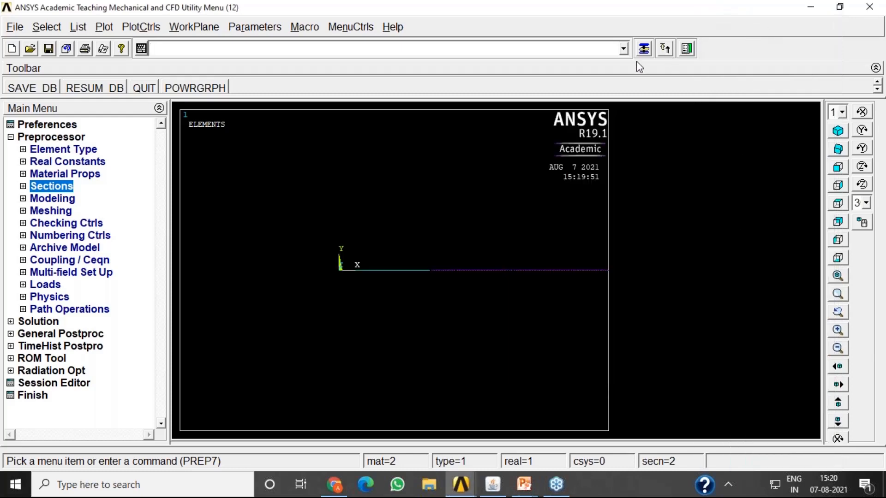
- Mesh the second bar segment with the MeshTool and fit the whole bar in the view
left_click(643, 49)
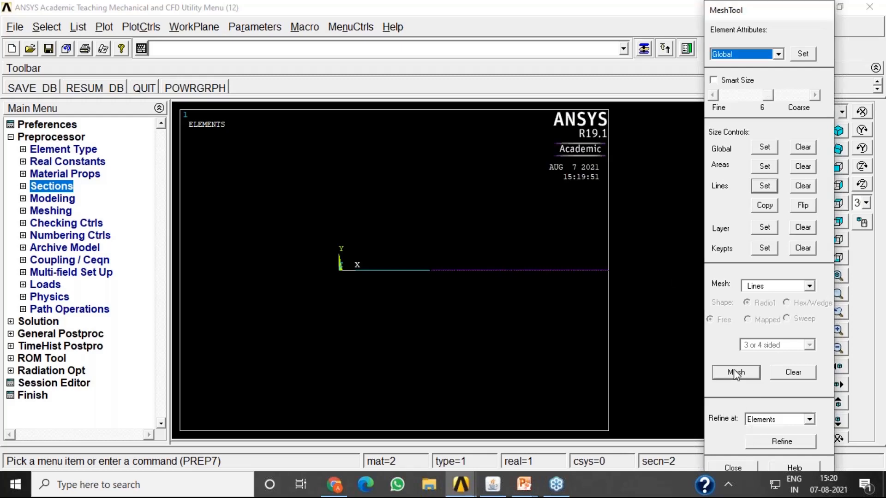
left_click(736, 373)
left_click(542, 271)
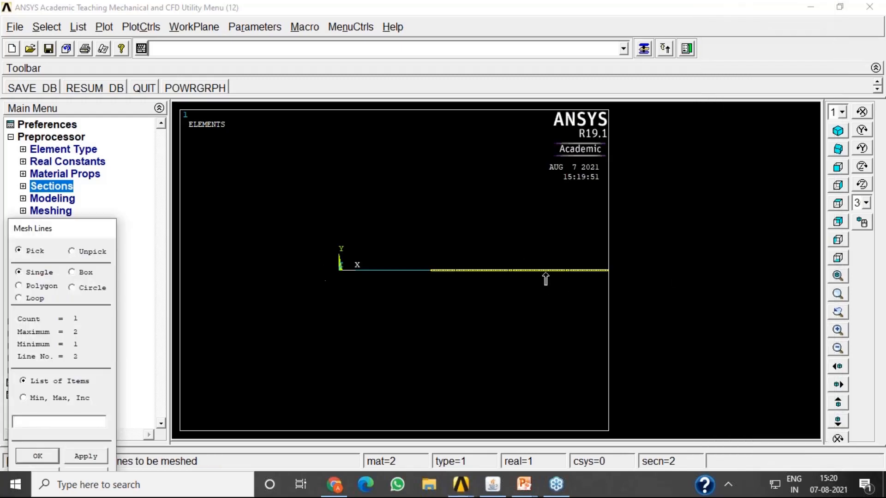
left_click(37, 455)
scroll(389, 276, "down", 5)
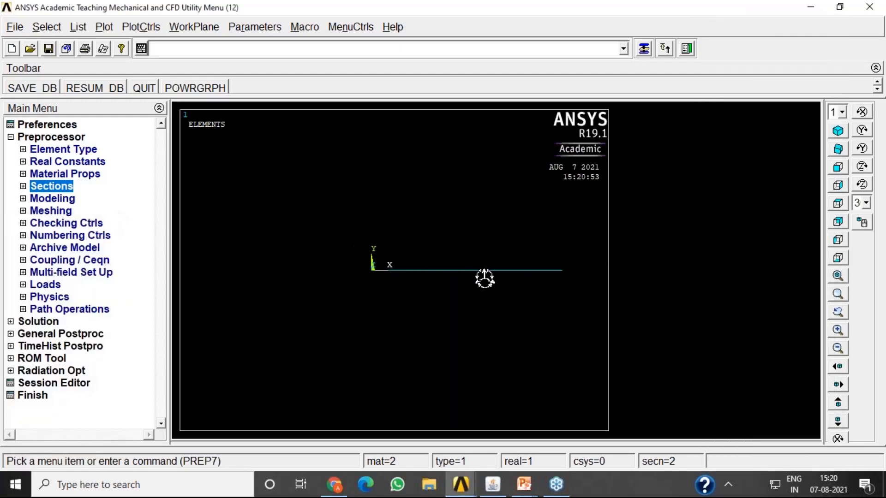
left_click(838, 277)
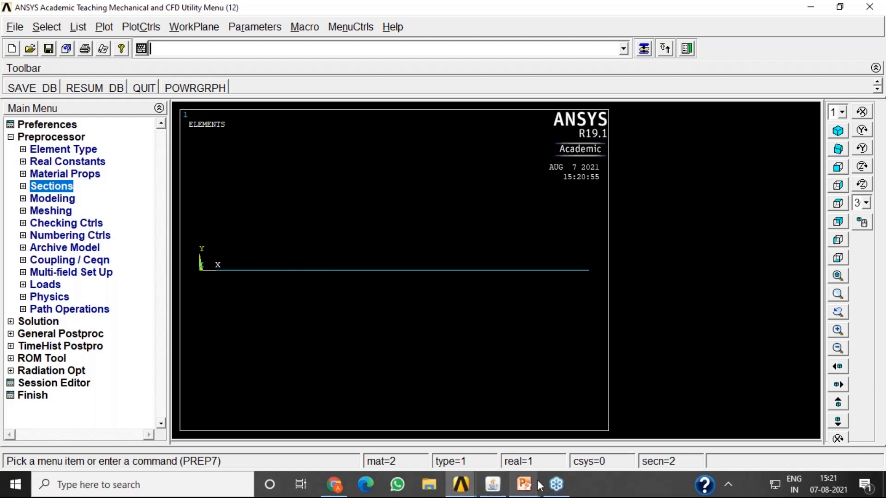
- Switch to the PowerPoint slide show and ink hatching over the stepped bar's fixed support, adding a circled 1 beside it
mouse_move(524, 485)
left_click(623, 429)
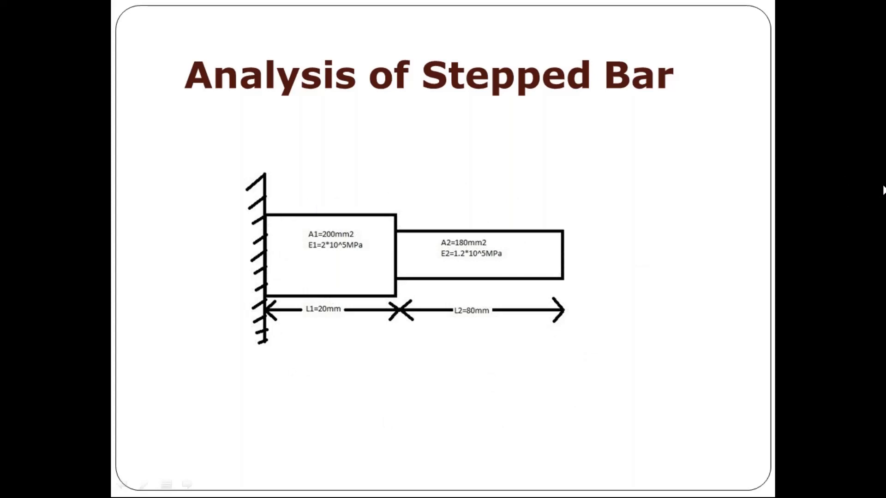
key("ctrl+p")
mouse_move(260, 181)
left_mouse_down()
mouse_move(251, 256)
mouse_move(261, 251)
mouse_move(269, 267)
mouse_move(266, 323)
mouse_move(251, 348)
left_mouse_up()
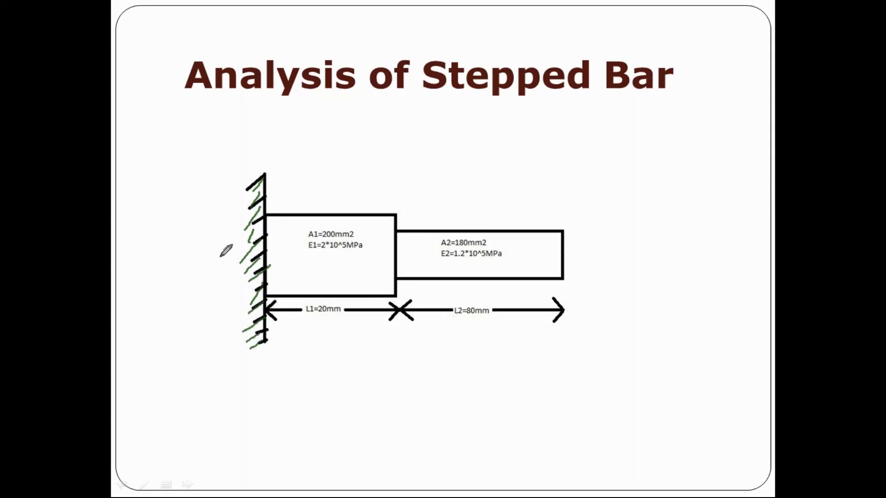
mouse_move(220, 259)
left_mouse_down()
mouse_move(220, 272)
mouse_move(236, 268)
mouse_move(210, 245)
left_mouse_up()
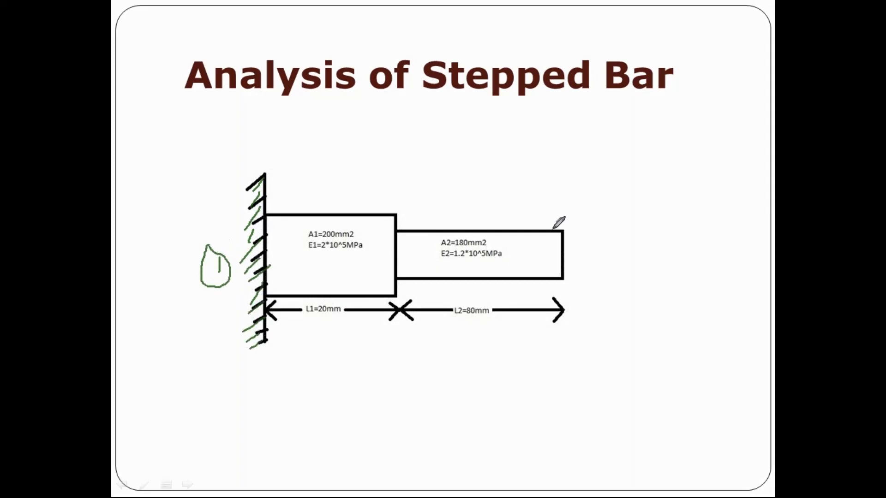
- Draw a horizontal load arrow pointing outward from the bar's free end and label it F / P
mouse_move(563, 254)
left_mouse_down()
mouse_move(637, 255)
mouse_move(608, 261)
left_mouse_up()
mouse_move(614, 207)
left_mouse_down()
mouse_move(624, 244)
mouse_move(653, 189)
mouse_move(641, 213)
left_mouse_up()
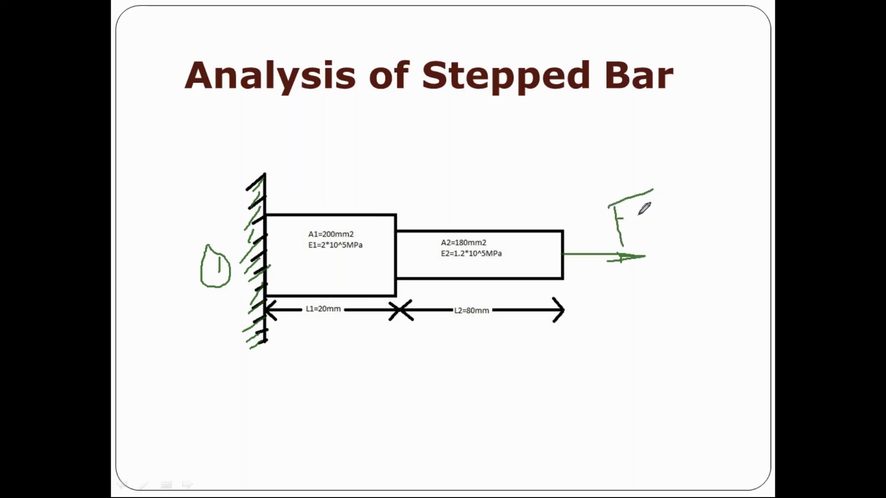
left_click_drag(690, 149, 677, 249)
mouse_move(709, 182)
left_mouse_down()
mouse_move(719, 225)
mouse_move(723, 173)
mouse_move(713, 196)
left_mouse_up()
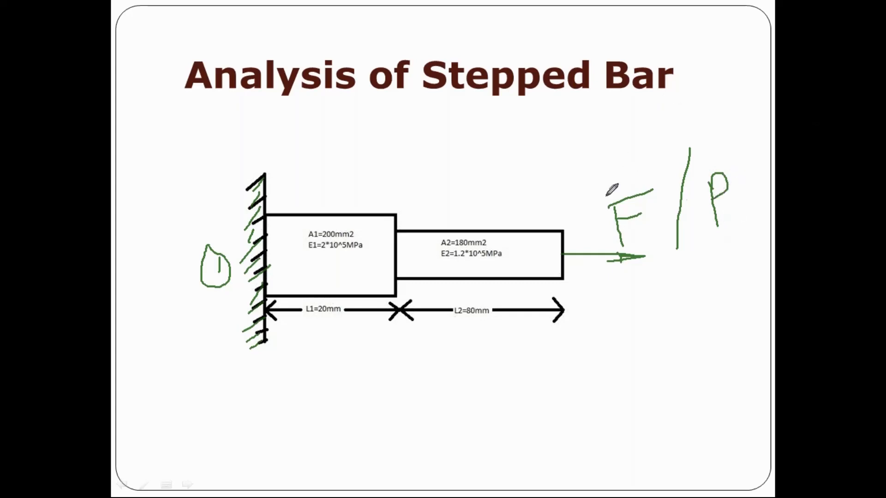
- Switch back to the ANSYS Mechanical APDL window with the Preprocessor commands expanded
key("super")
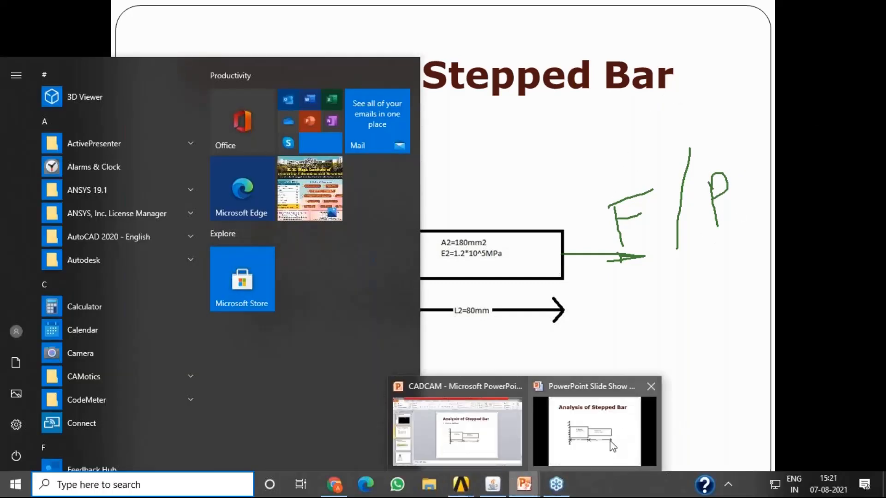
mouse_move(475, 492)
left_click(560, 428)
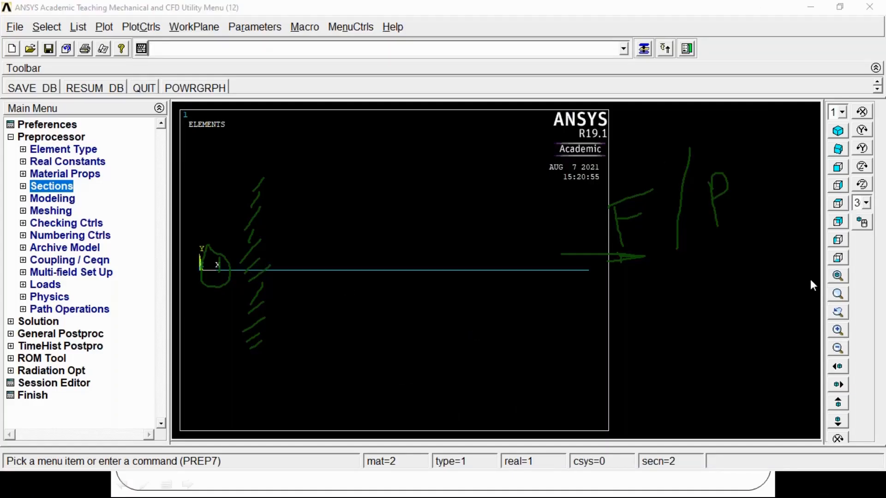
left_click(10, 137)
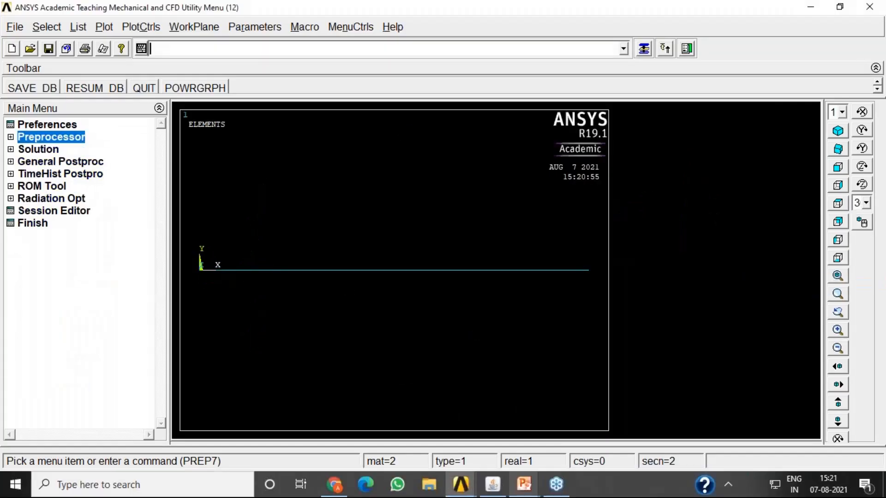
left_click(11, 137)
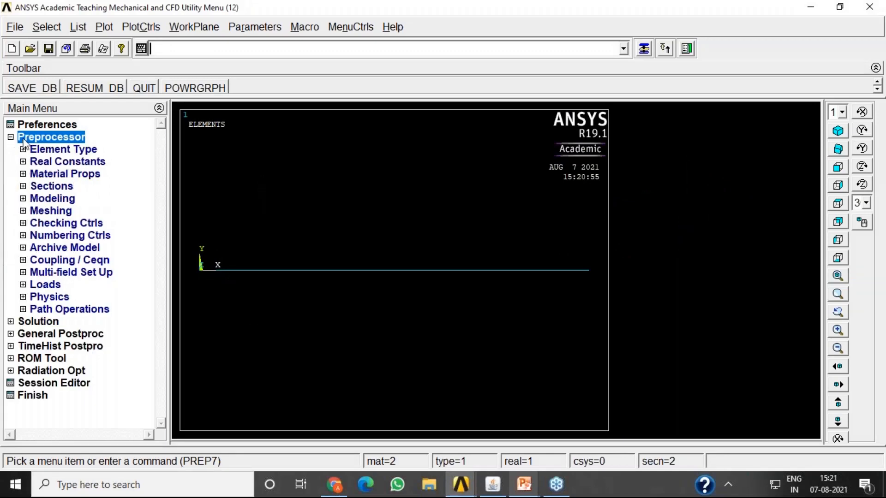
- Expand the structural displacement options for applying loads and plot the nodes of the meshed bar
left_click(23, 284)
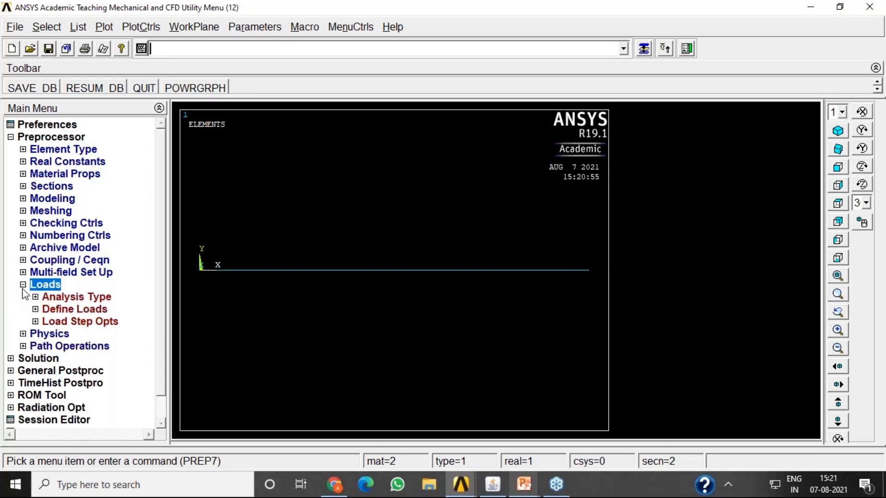
left_click(35, 310)
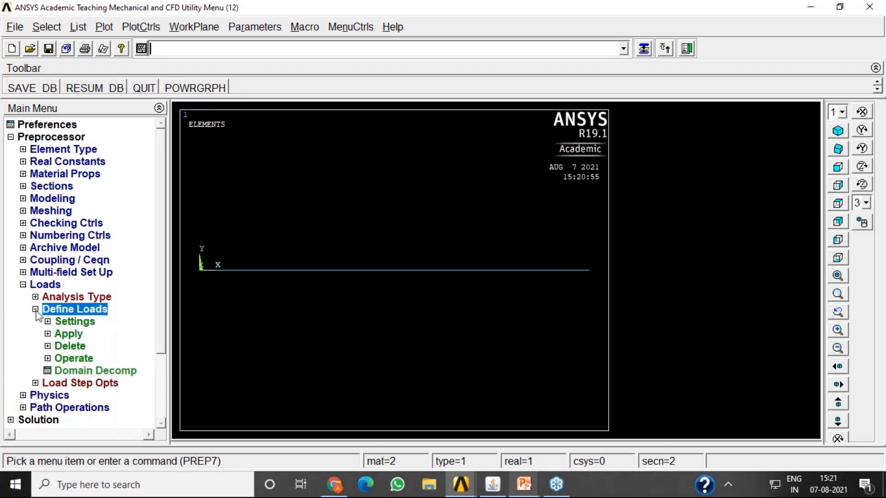
left_click(47, 334)
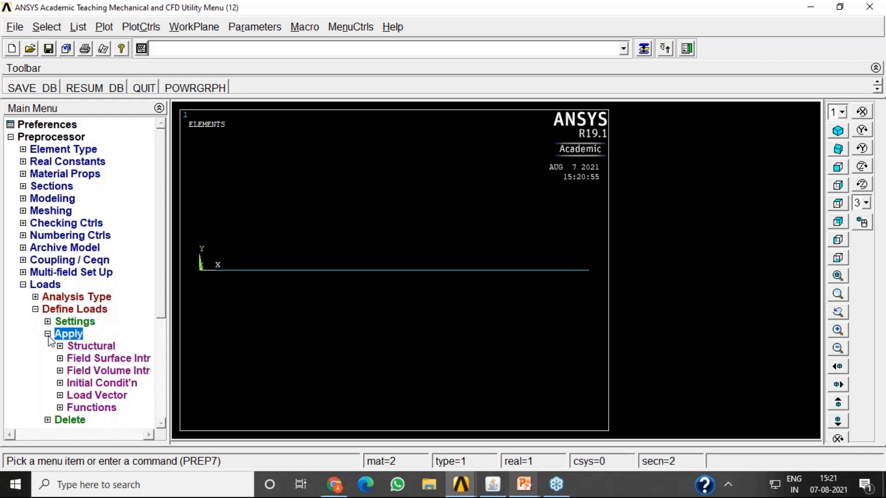
left_click(61, 347)
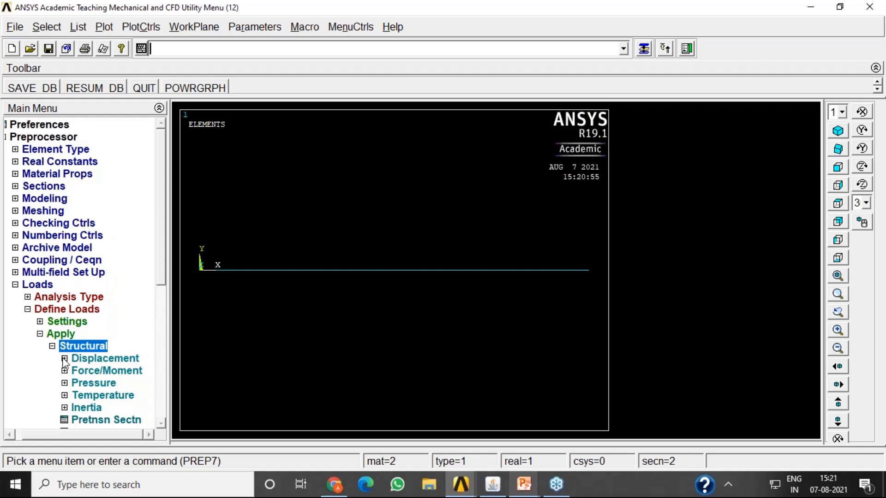
left_click(65, 359)
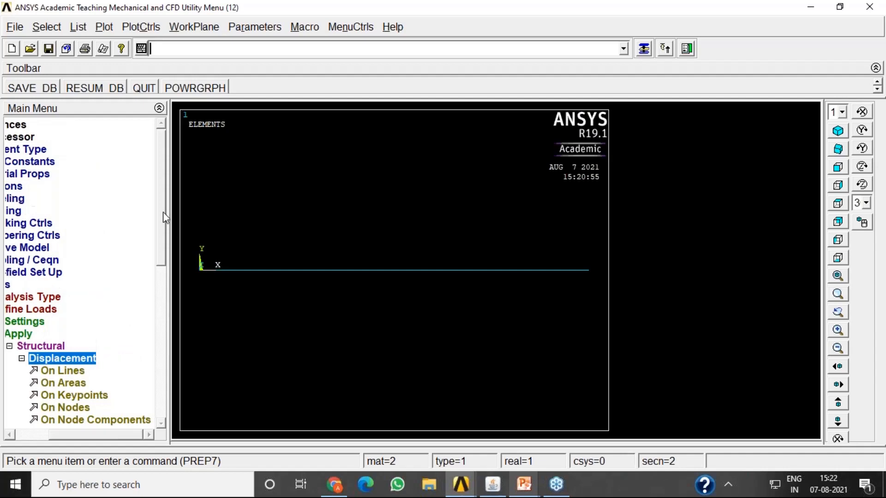
left_click_drag(162, 212, 165, 245)
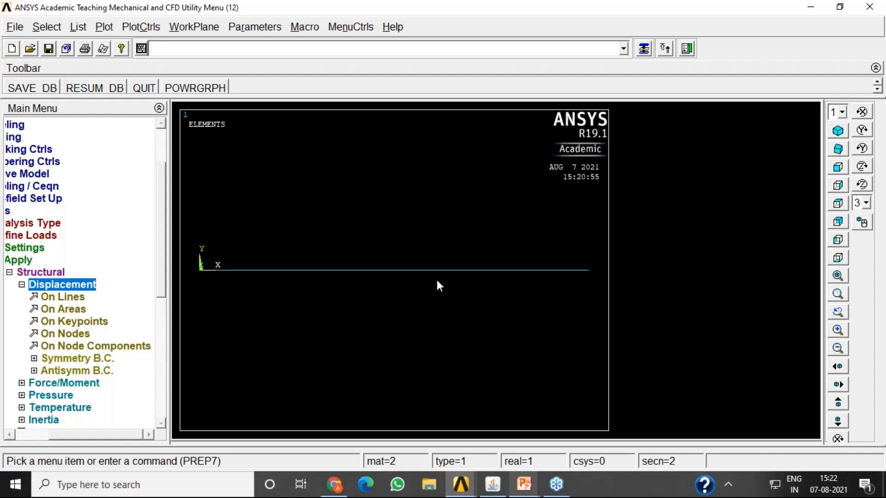
left_click(104, 27)
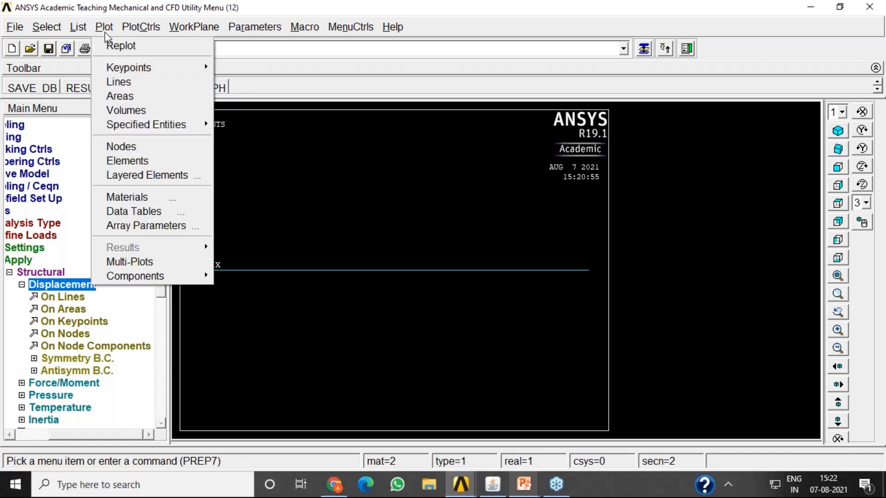
left_click(120, 147)
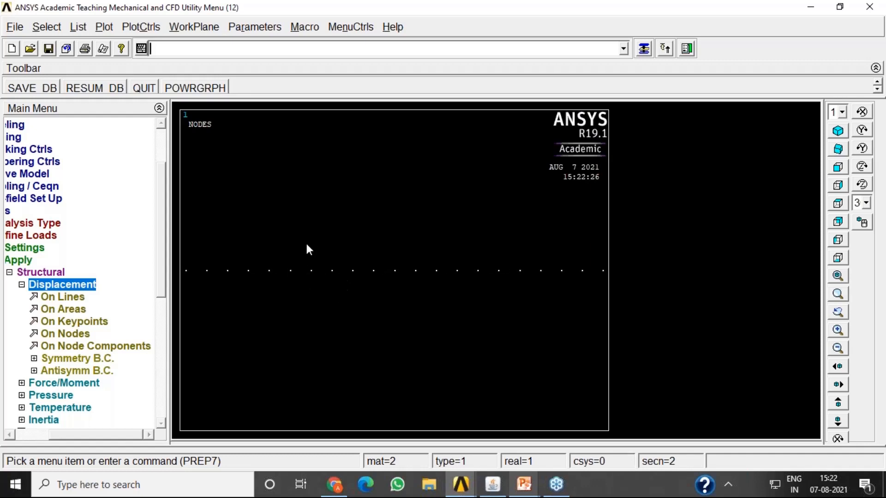
- Ink vertical strokes above six consecutive nodes in the enlarged node plot and write 0.5 above them
left_click(881, 183)
left_click(834, 225)
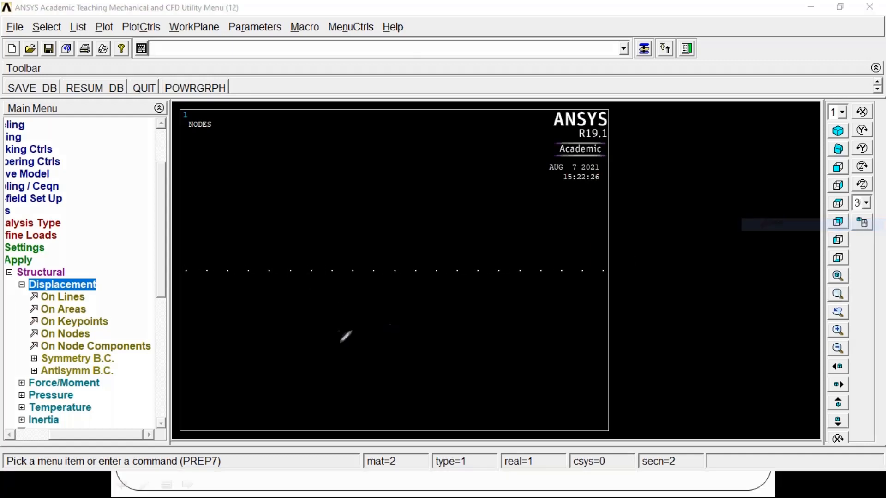
left_click_drag(332, 267, 331, 225)
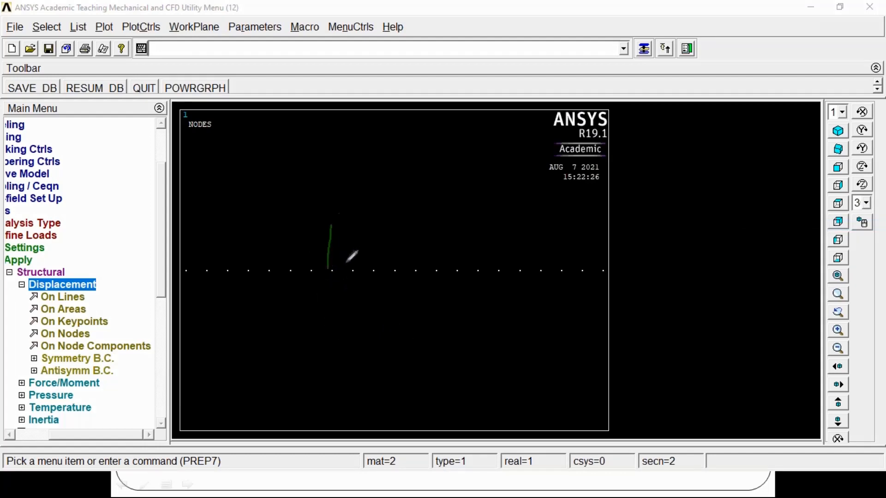
left_click_drag(351, 263, 353, 217)
left_click_drag(328, 267, 331, 218)
left_click_drag(350, 264, 350, 209)
left_click_drag(373, 267, 373, 222)
left_click_drag(394, 267, 395, 235)
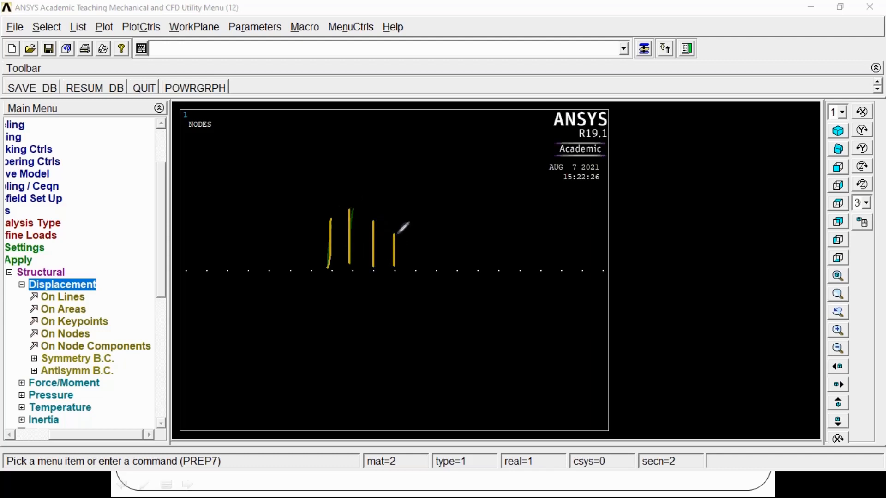
left_click_drag(416, 267, 418, 235)
left_click_drag(437, 269, 443, 233)
mouse_move(371, 191)
left_mouse_down()
mouse_move(405, 183)
mouse_move(408, 193)
left_mouse_up()
left_click(390, 192)
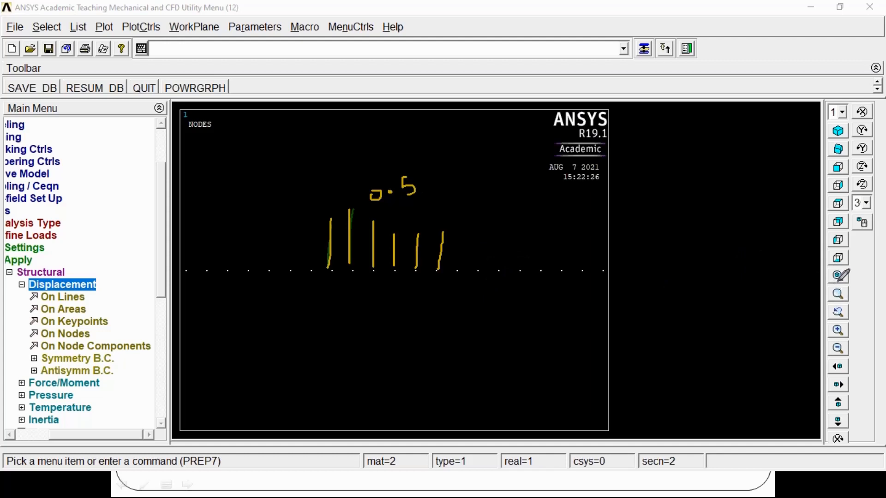
- With the whole node plot fitted in view, ink a spacing mark labelled 1 under the first segment and erase all ink
left_click(838, 276)
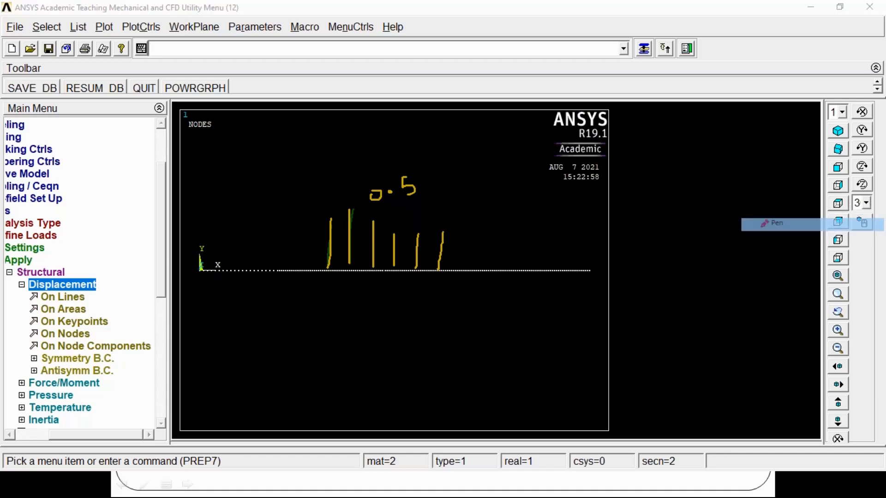
mouse_move(225, 272)
left_mouse_down()
mouse_move(224, 286)
mouse_move(249, 283)
mouse_move(231, 318)
left_mouse_up()
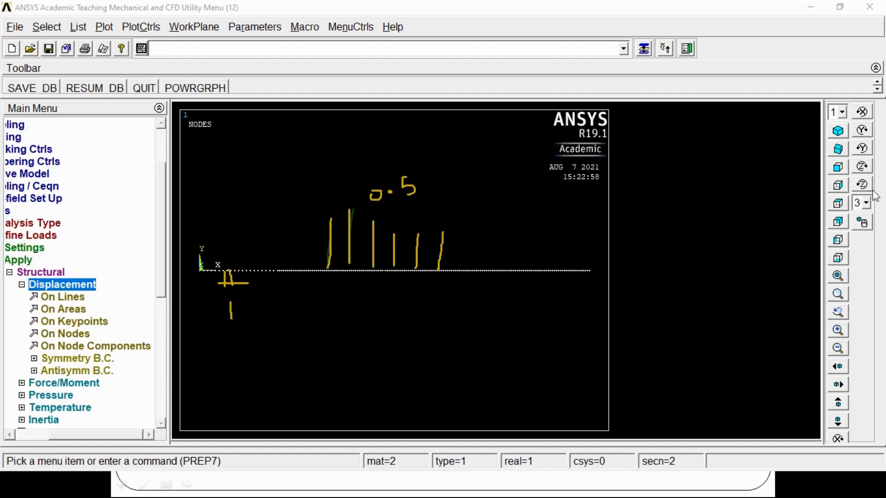
left_click(803, 280)
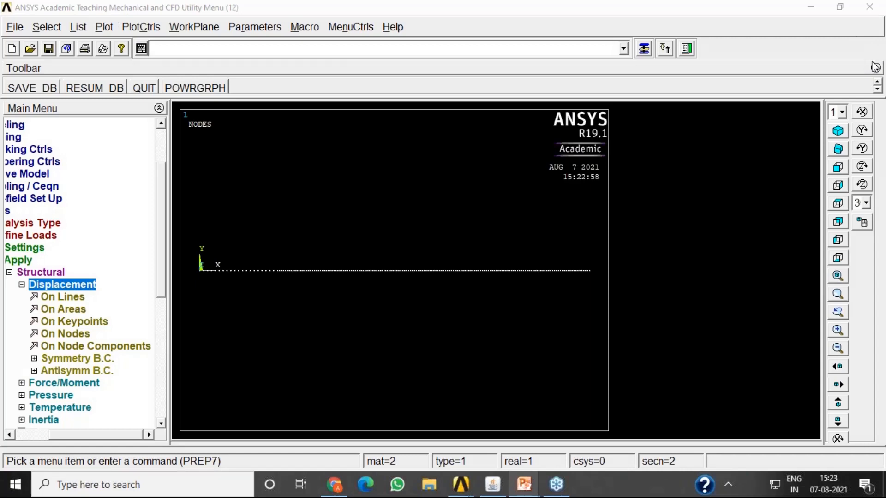
- Plot the bar's nodes again, followed by its elements
left_click(103, 28)
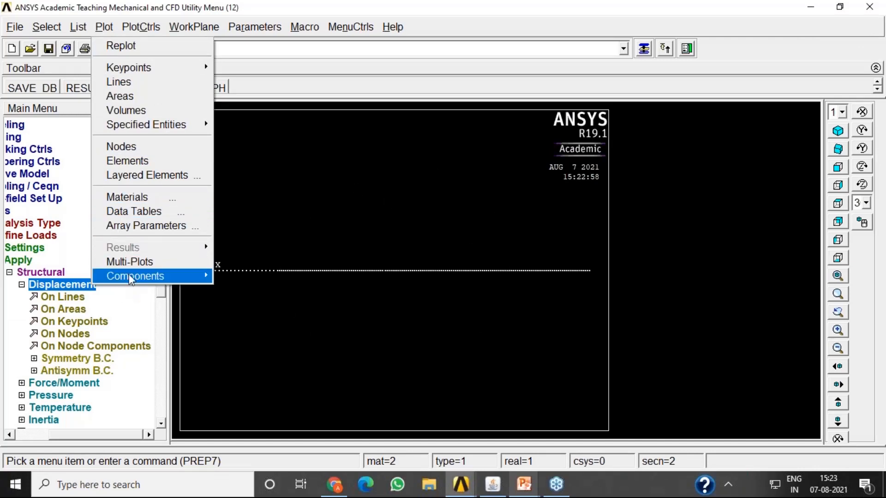
left_click(142, 148)
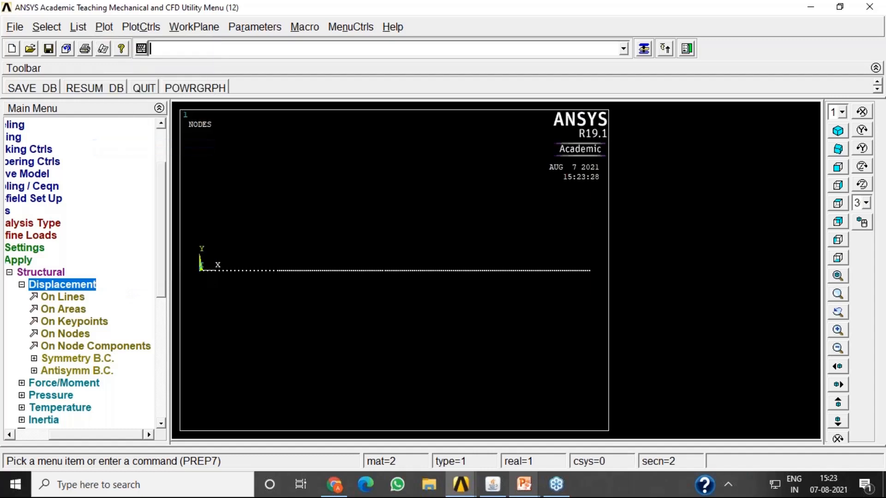
left_click(103, 27)
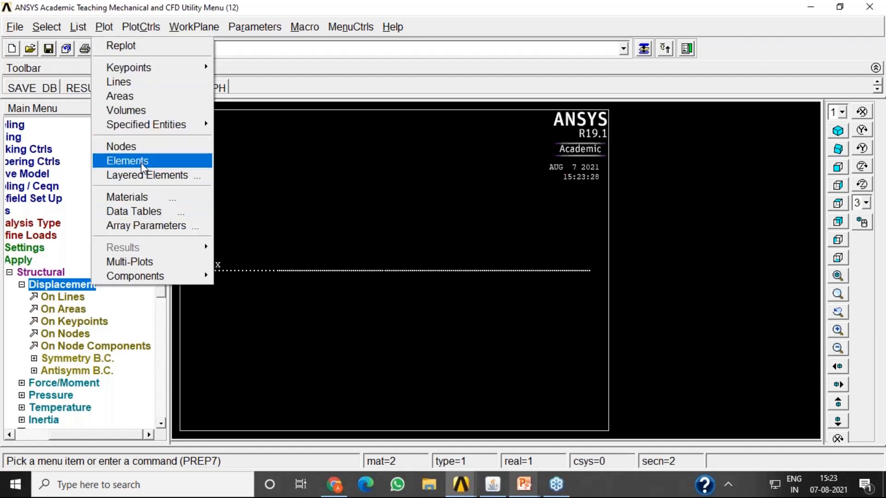
left_click(139, 161)
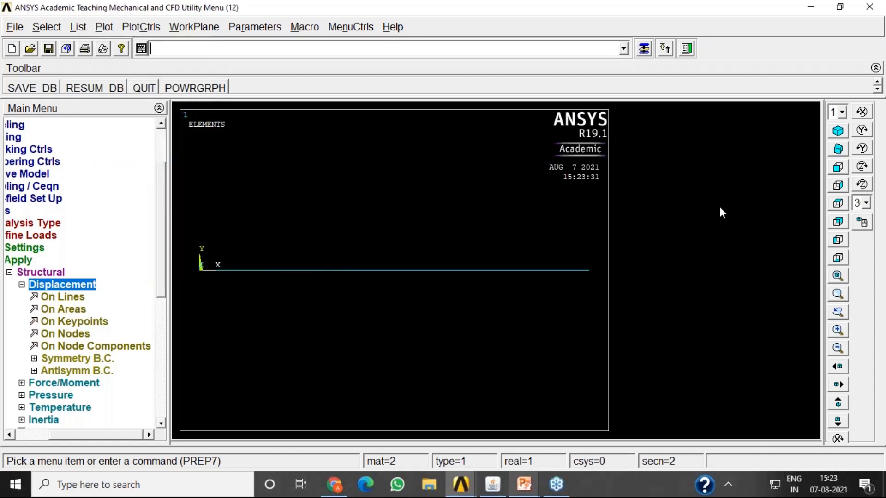
- Ink a circled 1 and two arrows pointing at the bar in the element plot, erase them and leave the pen
left_click(877, 182)
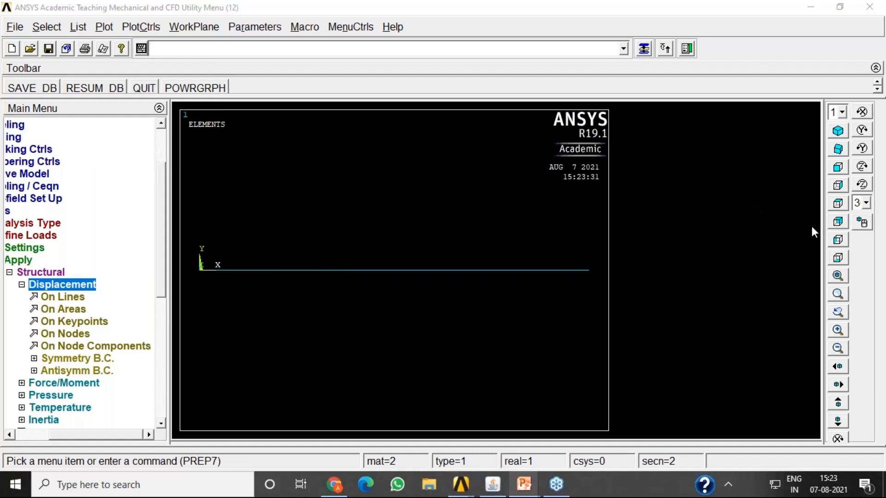
left_click(811, 227)
mouse_move(405, 255)
left_mouse_down()
mouse_move(407, 264)
mouse_move(413, 252)
left_mouse_up()
left_click_drag(451, 319, 465, 277)
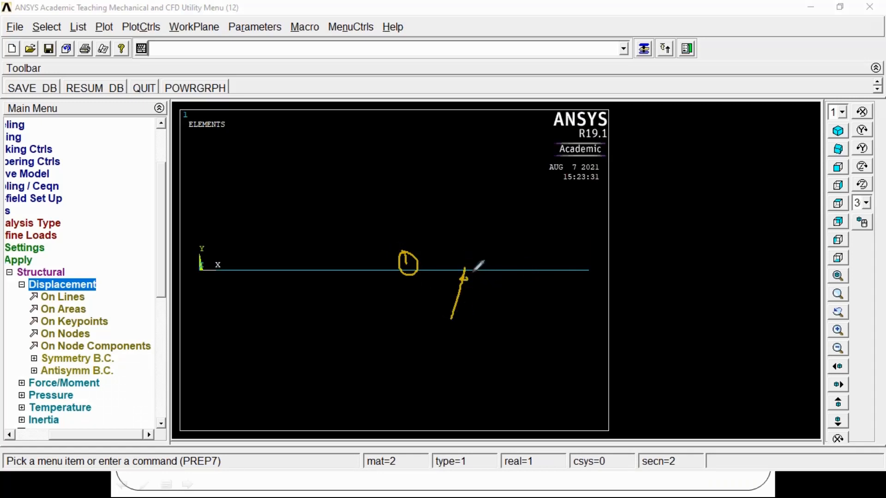
left_click_drag(319, 351, 328, 273)
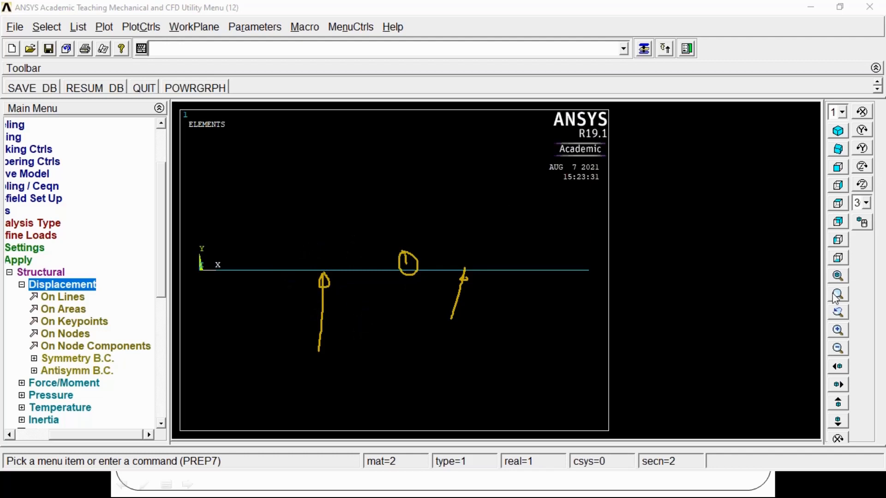
left_click(815, 282)
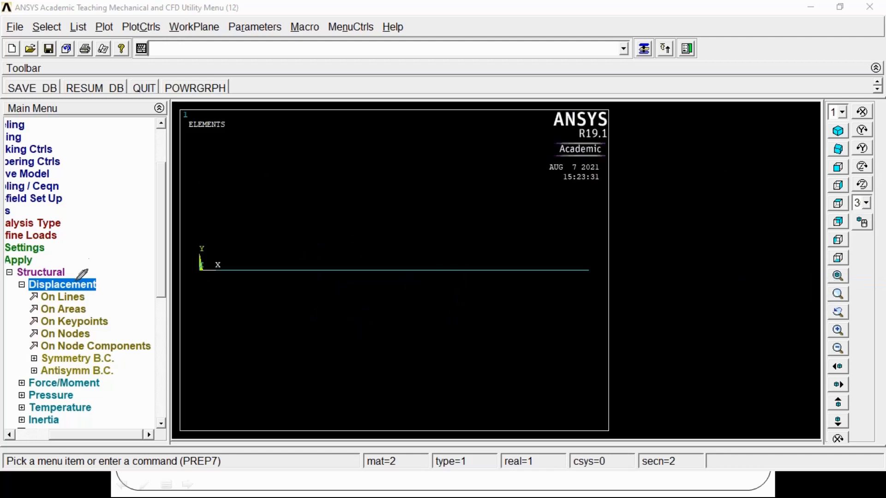
key("Escape")
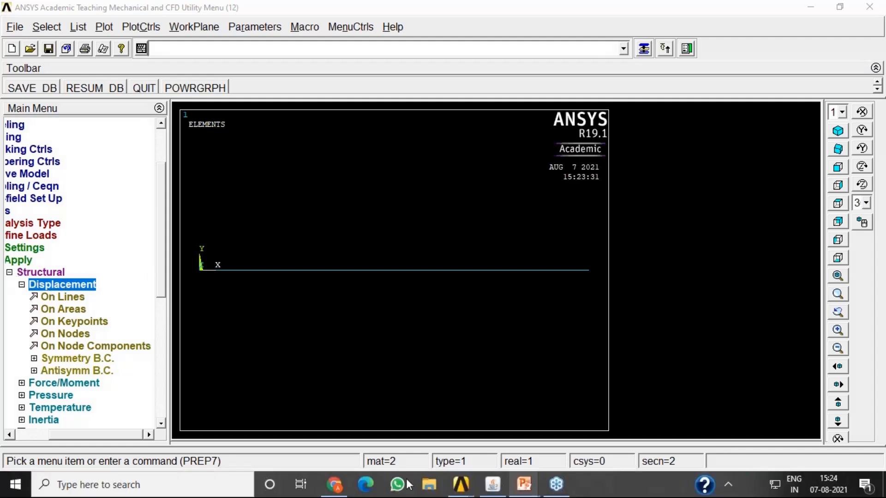
- Switch to the PowerPoint slide to check the stepped bar's fixed support, and return to ANSYS Mechanical APDL
mouse_move(524, 485)
left_click(596, 441)
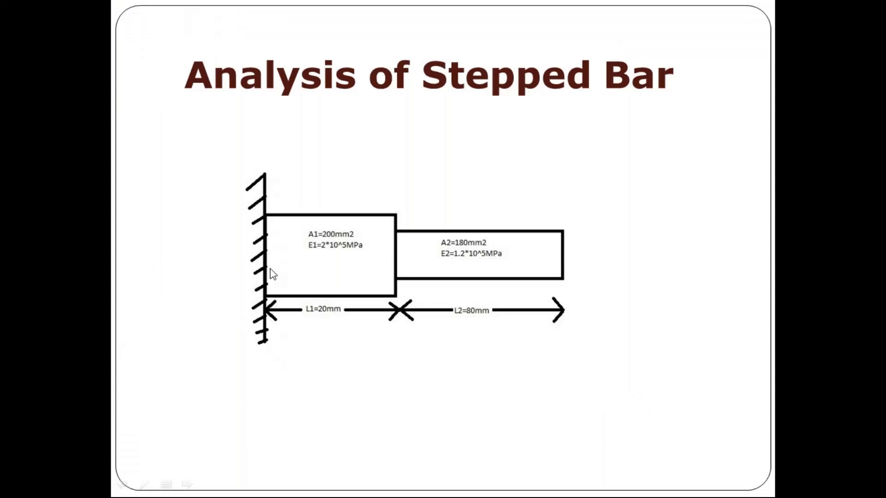
key("super")
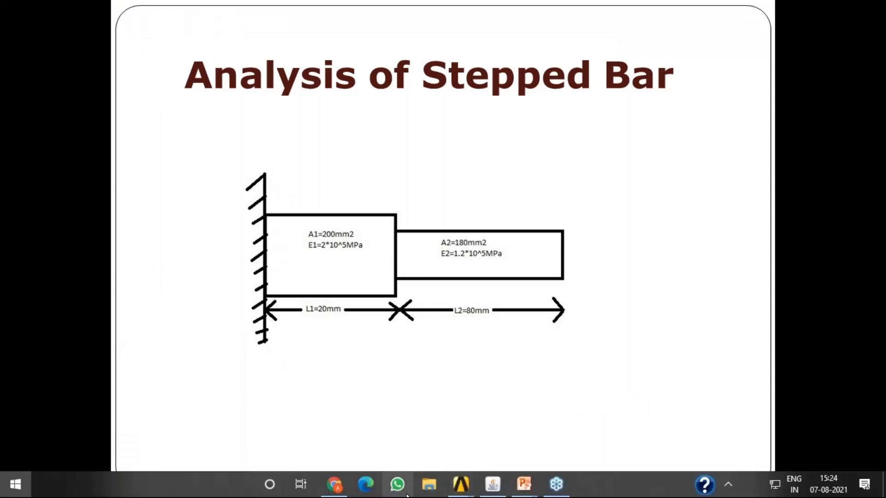
mouse_move(460, 485)
left_click(506, 447)
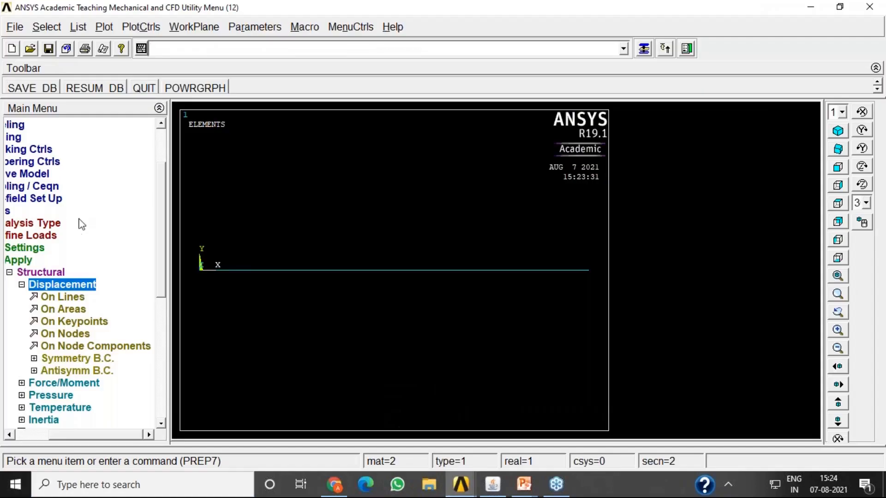
- Pick keypoint 1 at the bar's fixed end for a displacement constraint and close the MeshTool
left_click(74, 322)
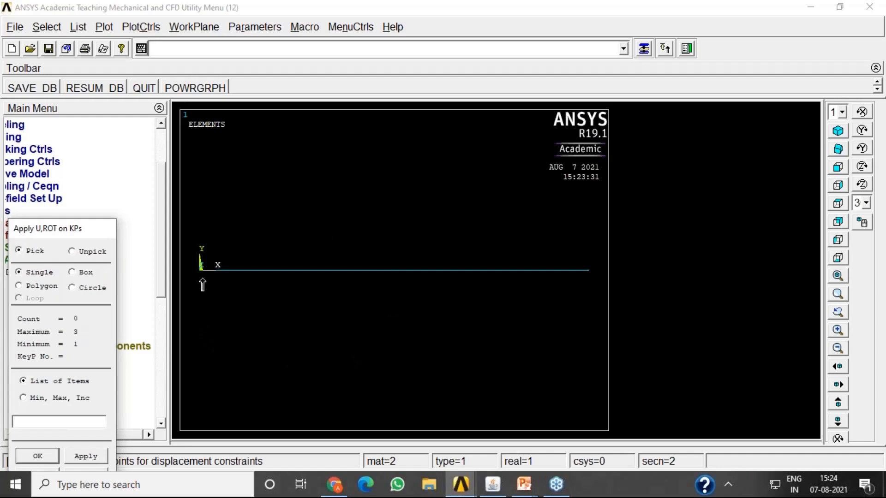
left_click_drag(99, 221, 537, 62)
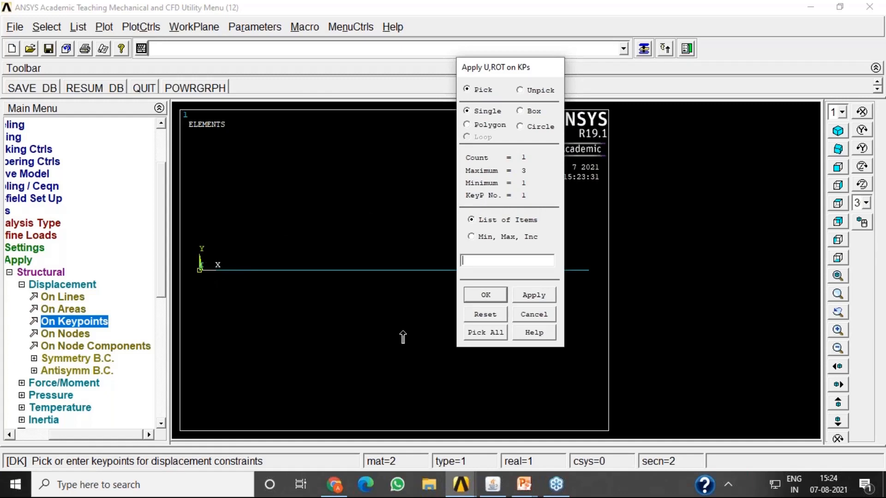
left_click(485, 295)
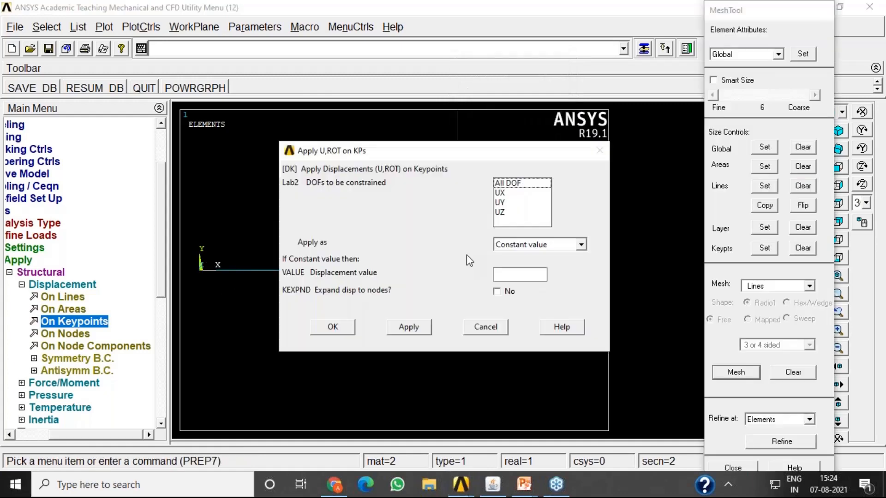
left_click_drag(475, 150, 454, 78)
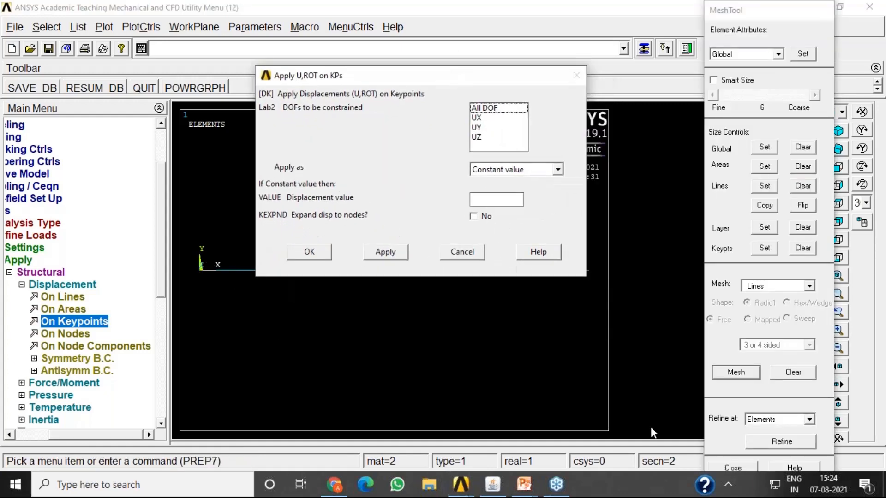
left_click(732, 469)
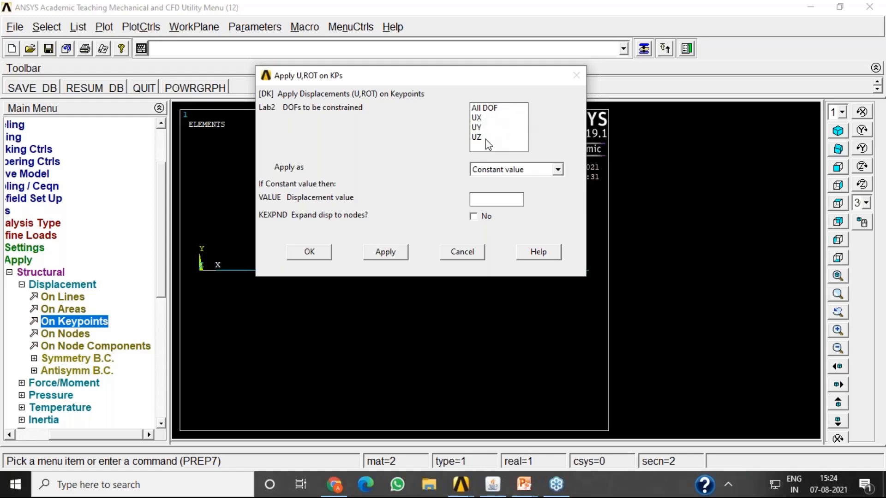
- Ink a roller support sketch beside the degree-of-freedom options and erase it
left_click(880, 191)
left_click(812, 228)
mouse_move(396, 133)
left_mouse_down()
mouse_move(382, 163)
mouse_move(397, 141)
mouse_move(386, 169)
mouse_move(394, 164)
mouse_move(412, 181)
mouse_move(409, 164)
left_mouse_up()
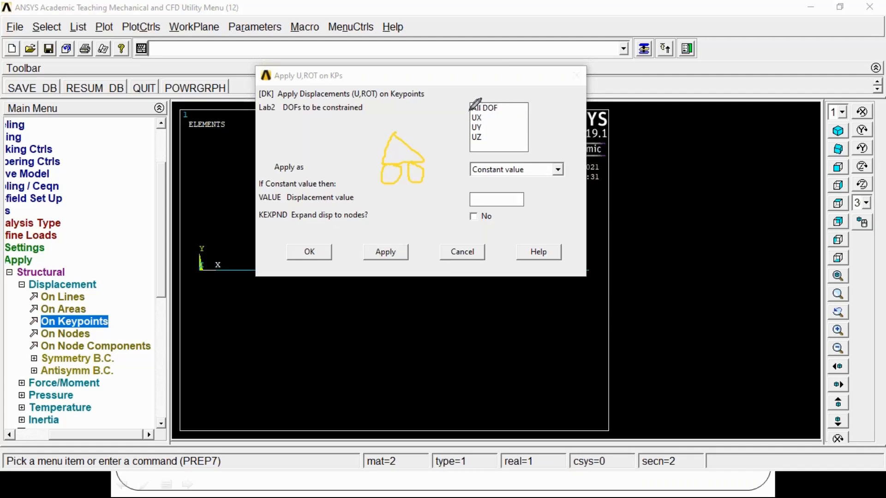
left_click(809, 281)
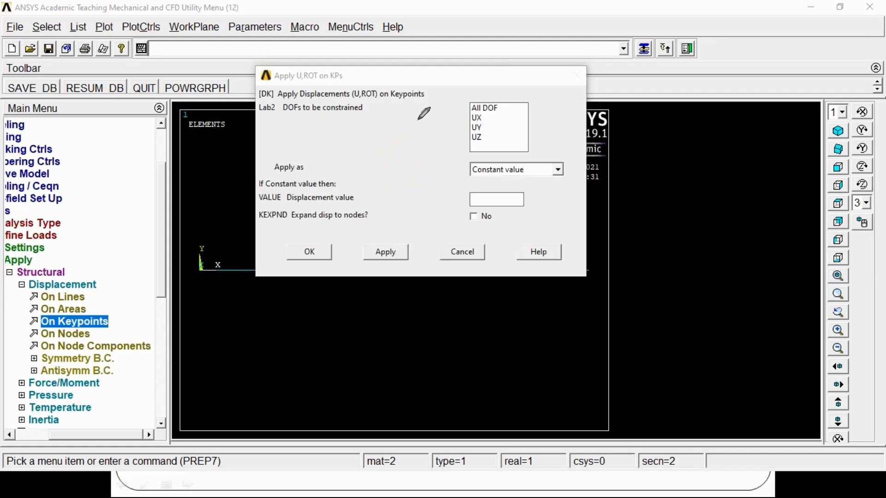
- Constrain All DOF at keypoint 1, leaving the displacement value blank
left_click(489, 109)
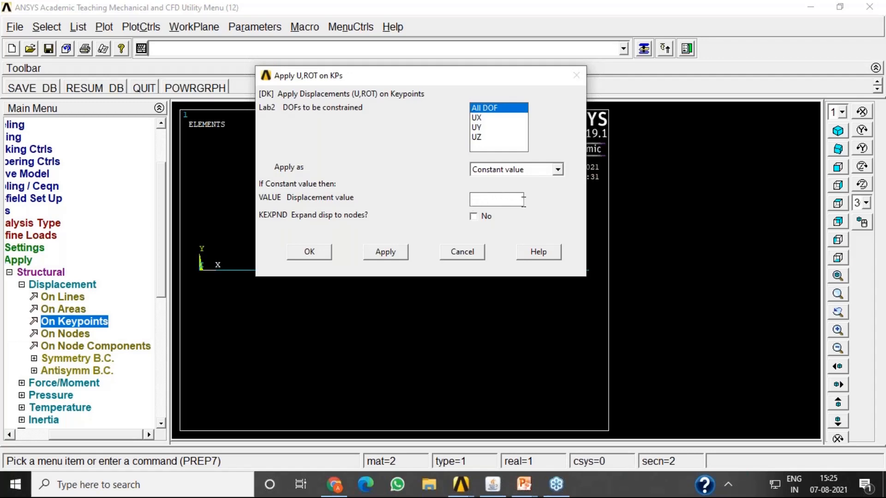
left_click(309, 251)
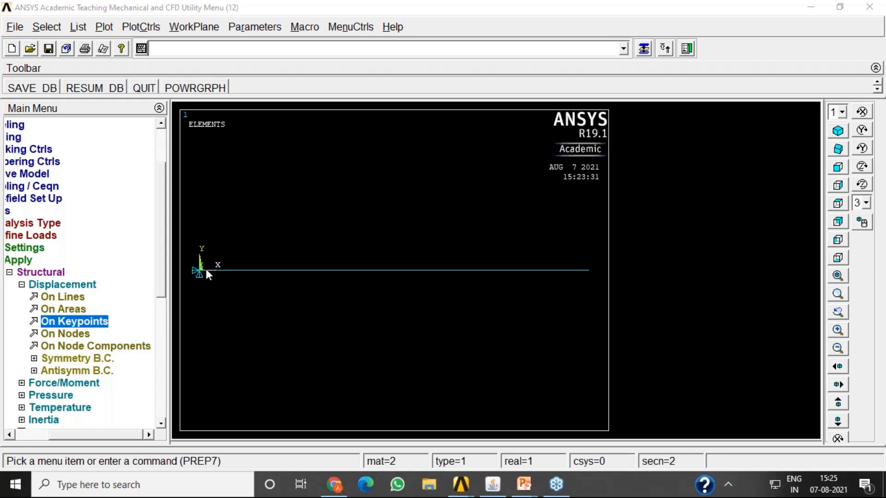
- Turn on keypoint numbers in the plot numbering controls and replot the bar
left_click(837, 294)
scroll(510, 280, "down", 2)
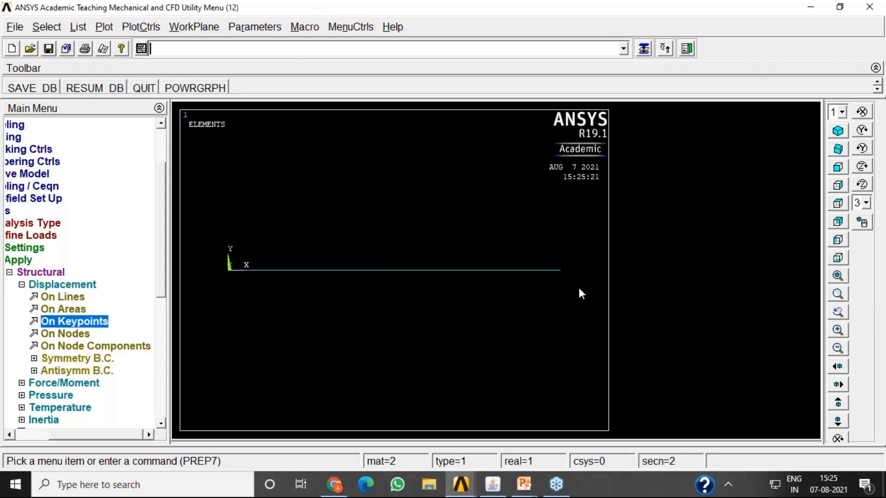
left_click(146, 28)
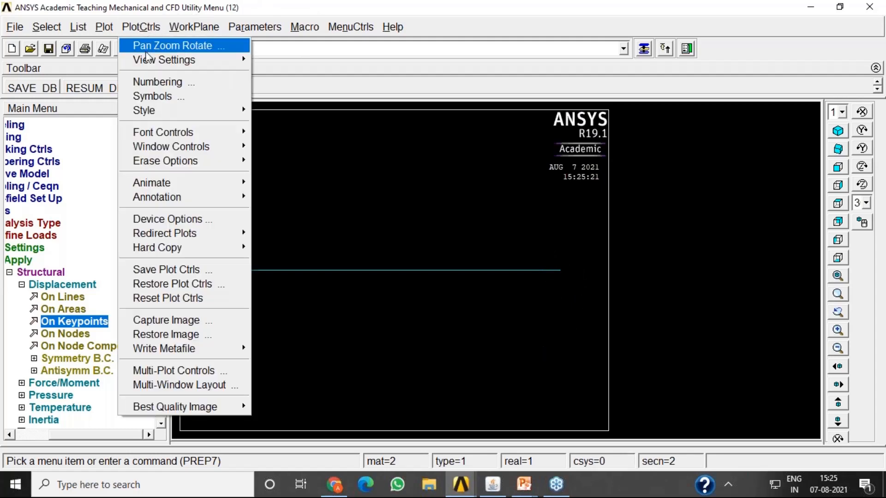
left_click(152, 83)
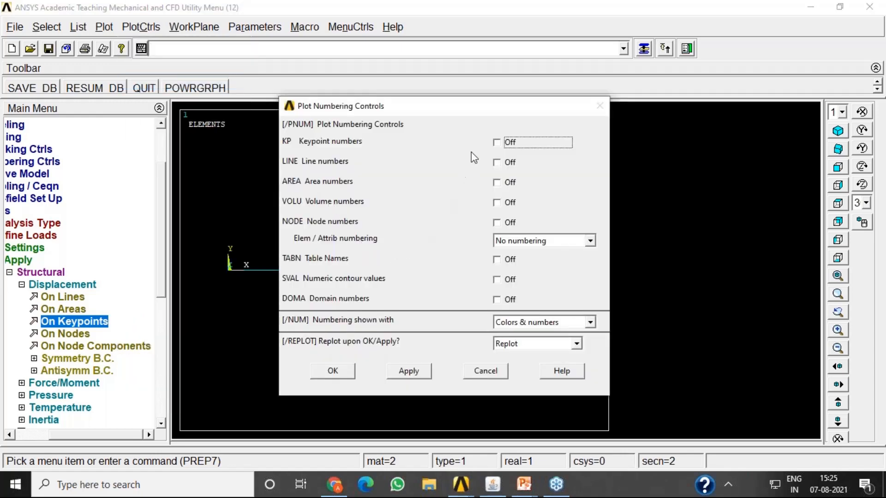
left_click(336, 371)
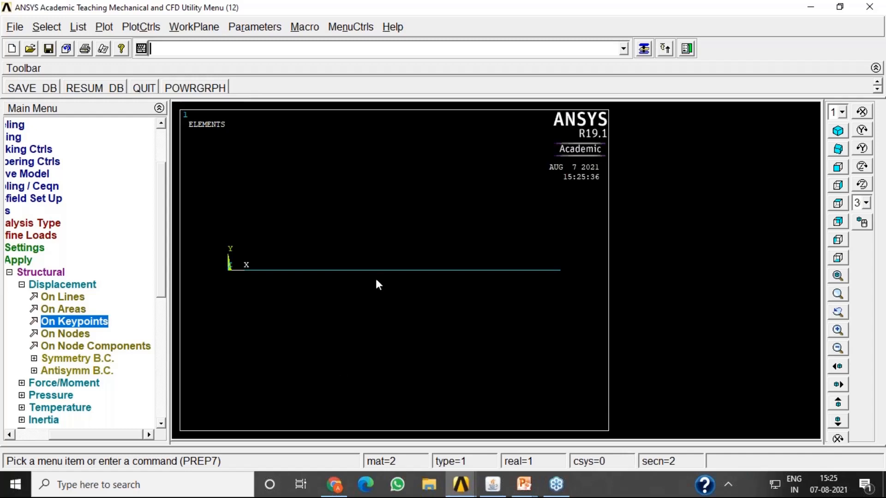
- Display the elements, lines, keypoints and nodes together in a multi-plot, and collapse the displacement load options
left_click(104, 26)
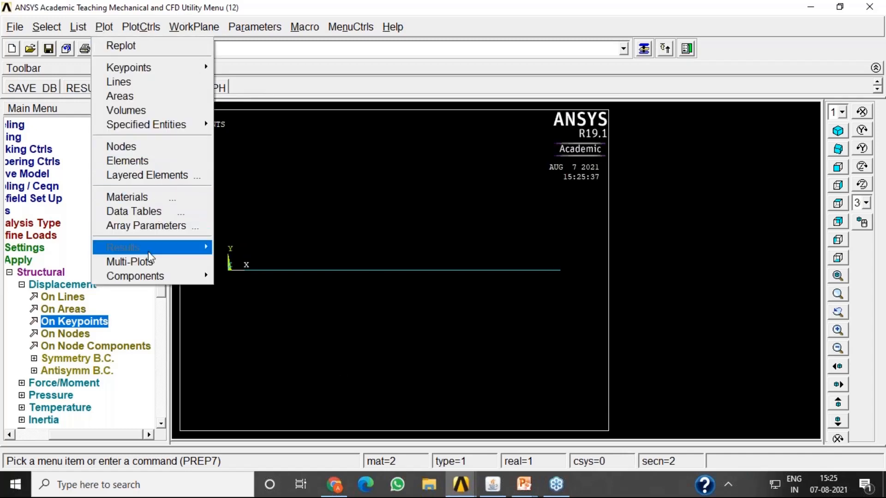
left_click(132, 261)
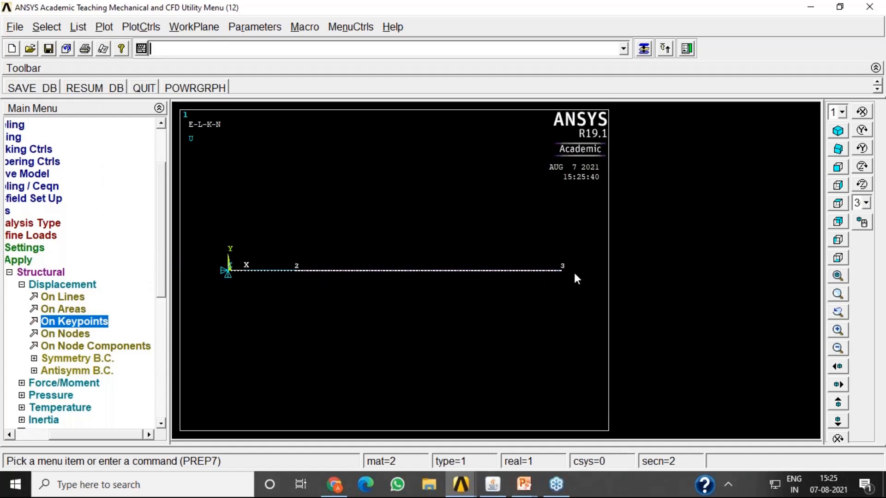
left_click(65, 286)
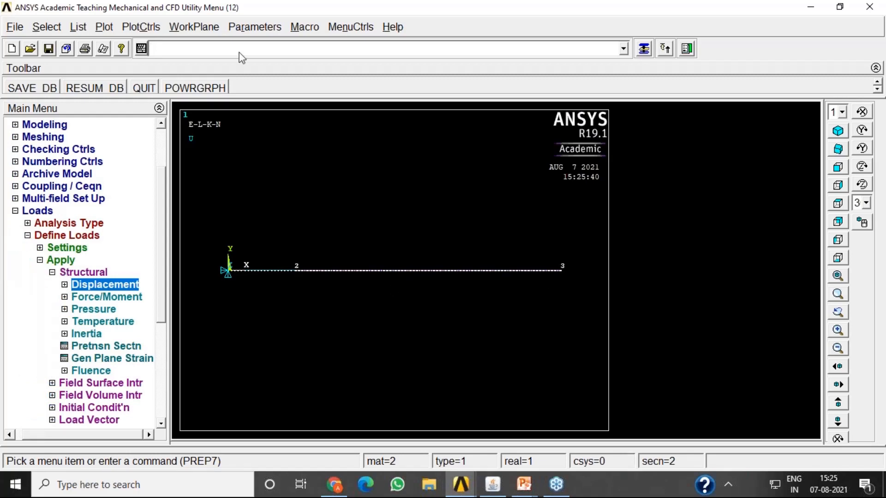
- Plot the elements and apply a constant FX force of 2500 on keypoint 3 at the bar's free end
left_click(104, 26)
left_click(133, 158)
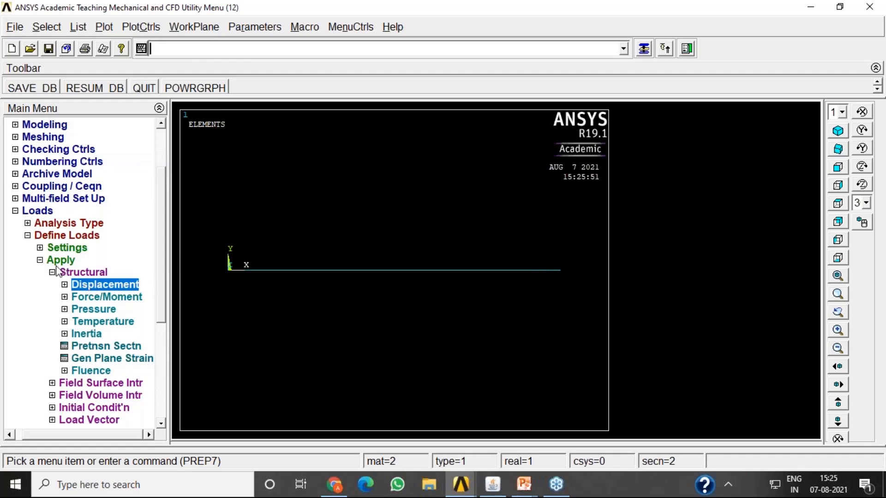
left_click(64, 297)
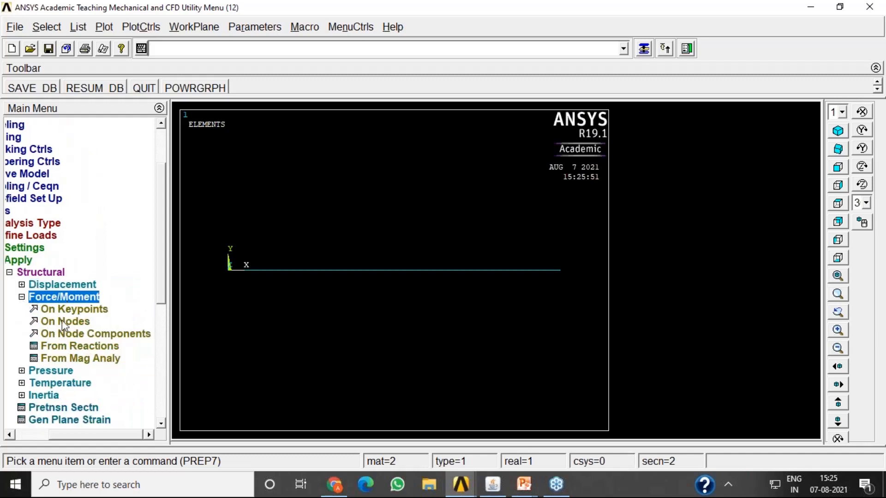
left_click(65, 311)
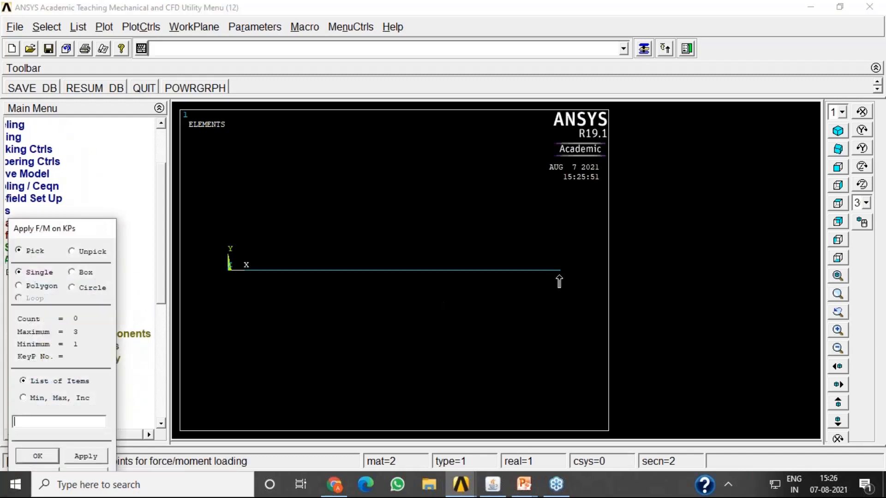
left_click(41, 456)
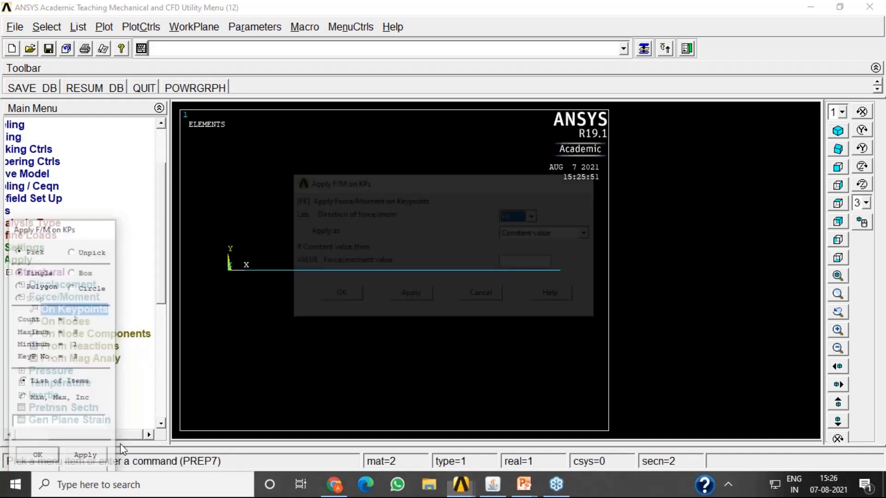
left_click_drag(468, 188, 443, 71)
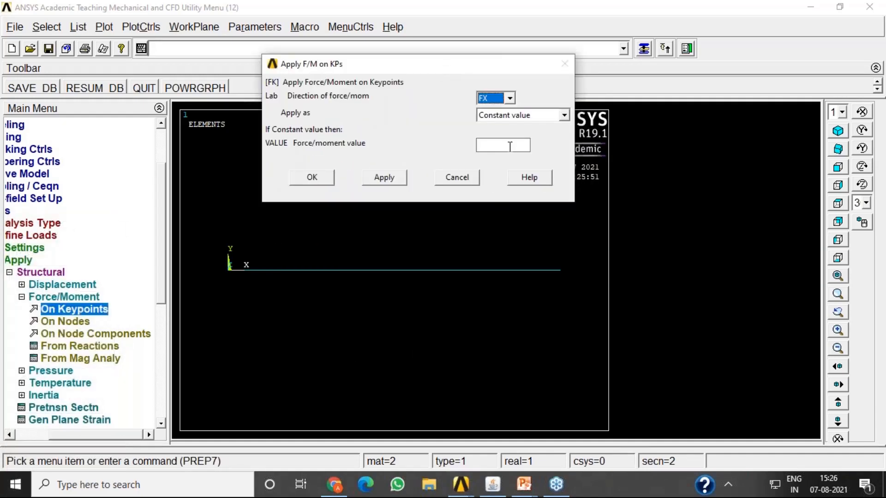
left_click(510, 98)
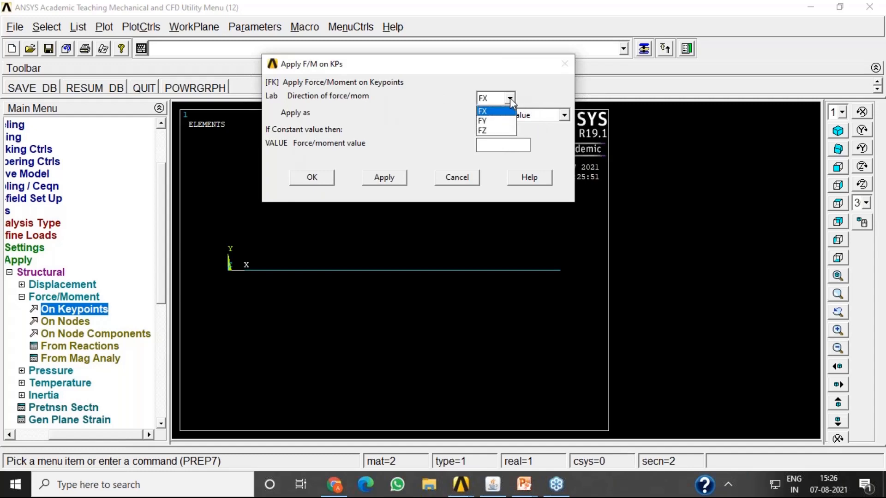
left_click(506, 110)
left_click(503, 144)
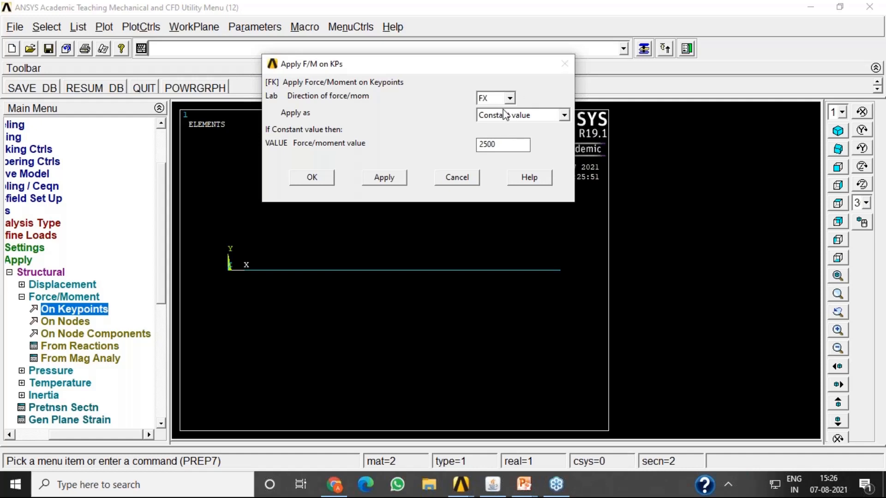
left_click(308, 178)
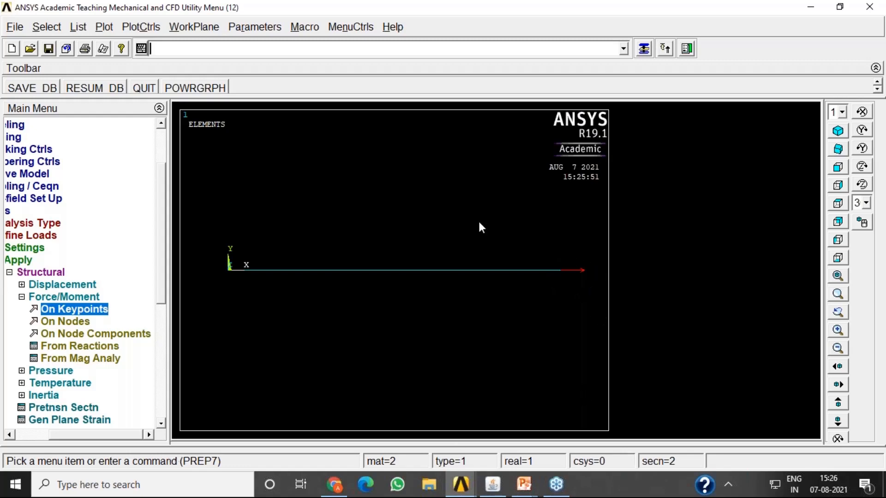
- Leave the preprocessor options, solve the current load step and dismiss the solution status report
left_click(22, 261)
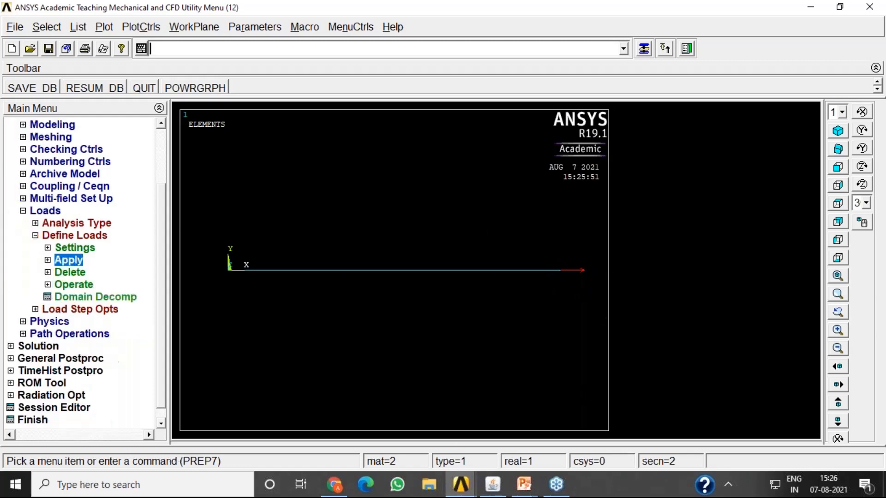
left_click(39, 211)
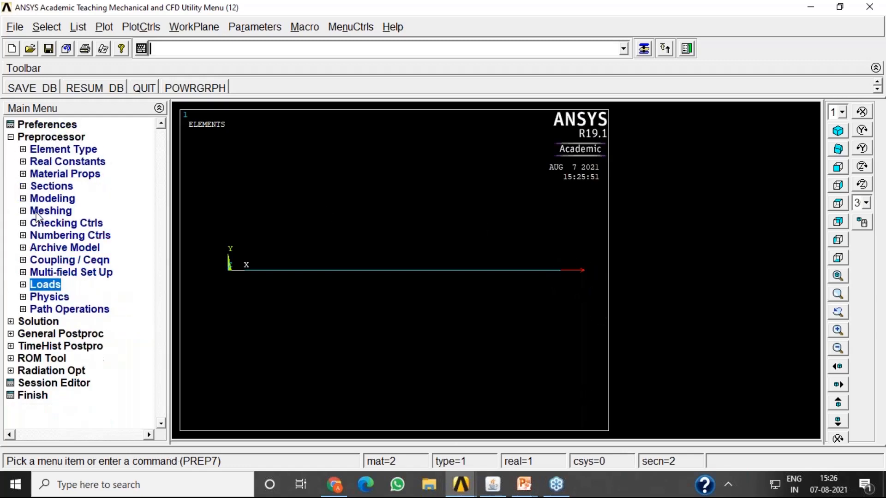
left_click(22, 138)
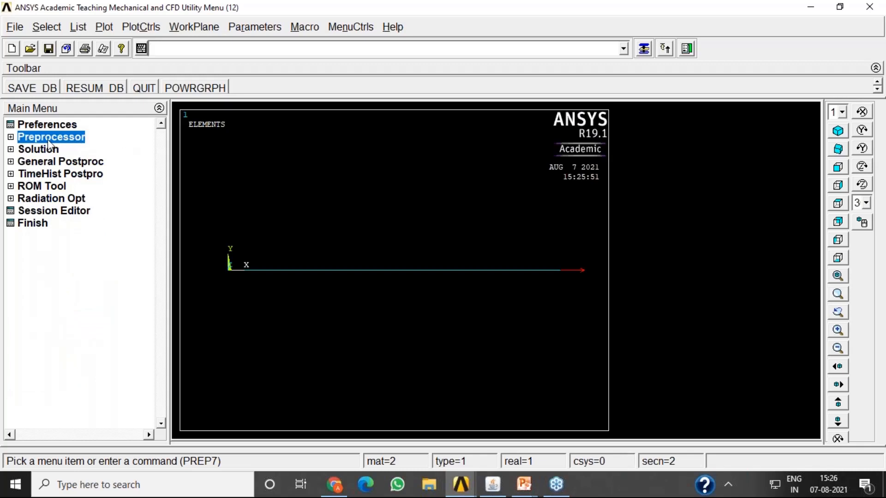
left_click(11, 149)
left_click(28, 224)
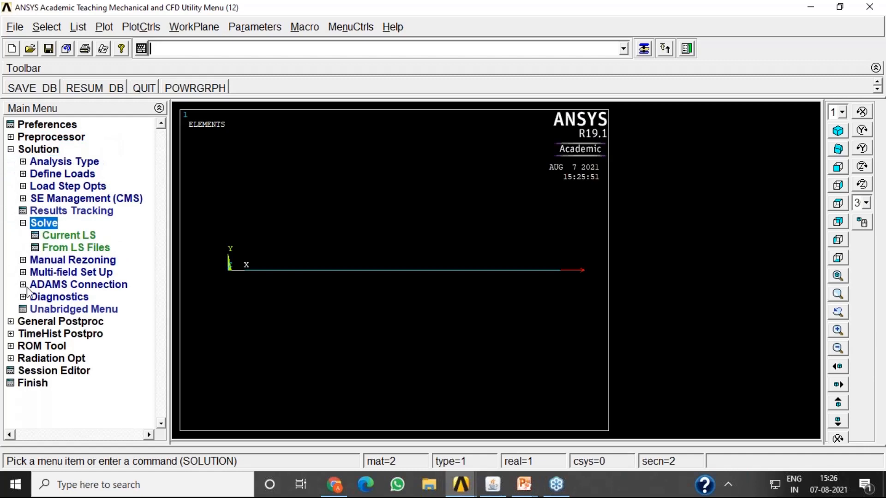
left_click(77, 236)
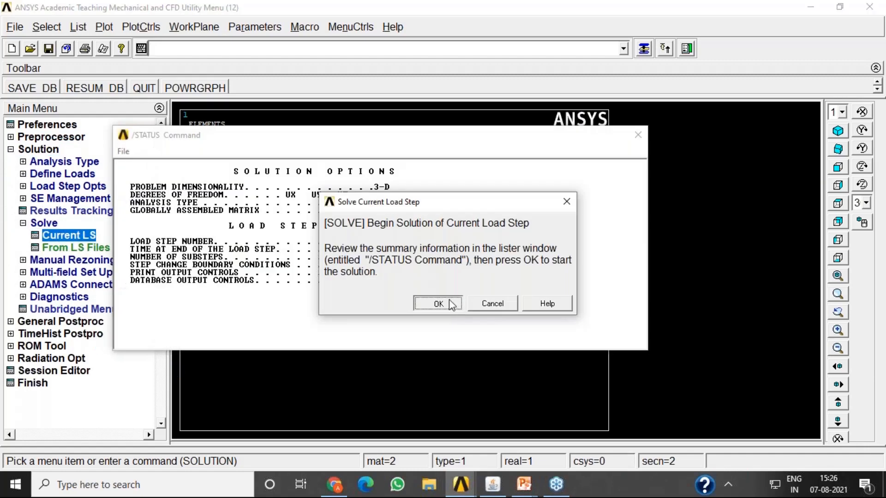
left_click(438, 304)
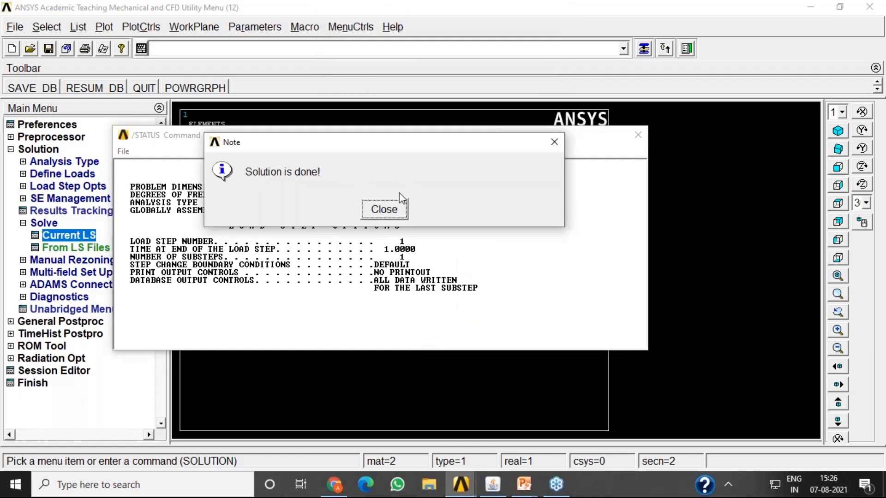
left_click(377, 211)
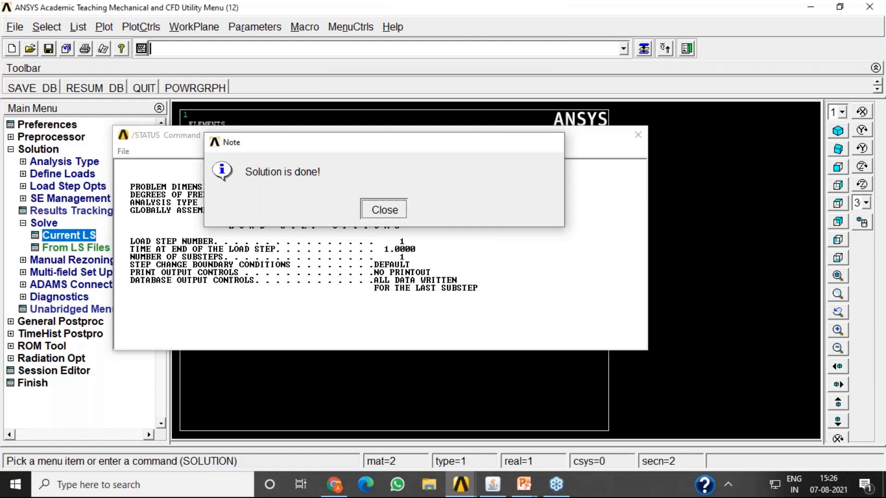
left_click(638, 136)
left_click(11, 149)
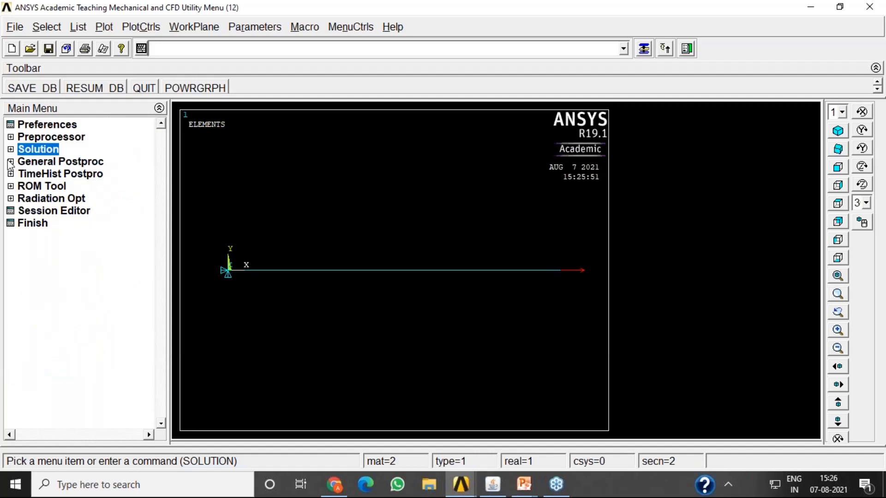
- Plot the nodal solution contour of the displacement vector sum with the deformed shape only
left_click(11, 162)
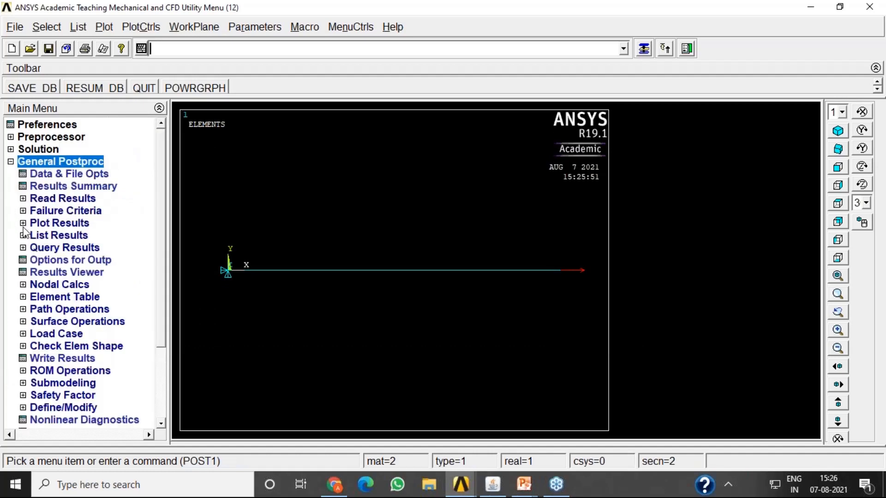
left_click(23, 223)
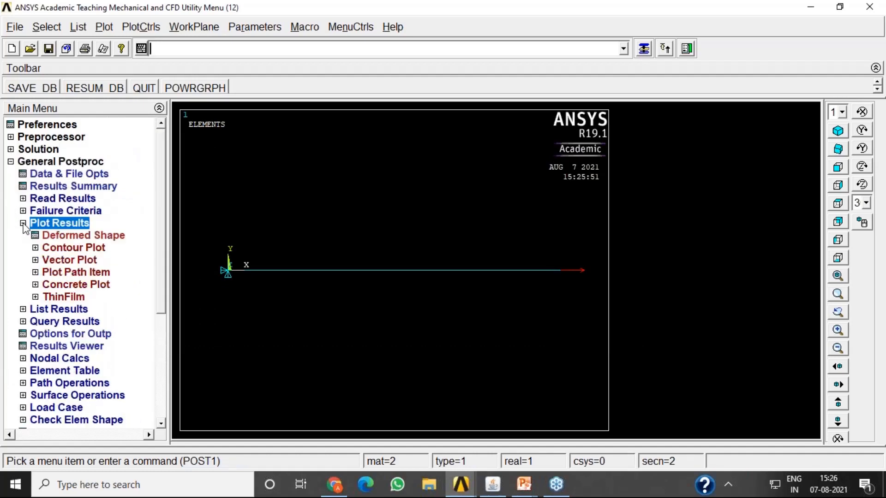
left_click(35, 249)
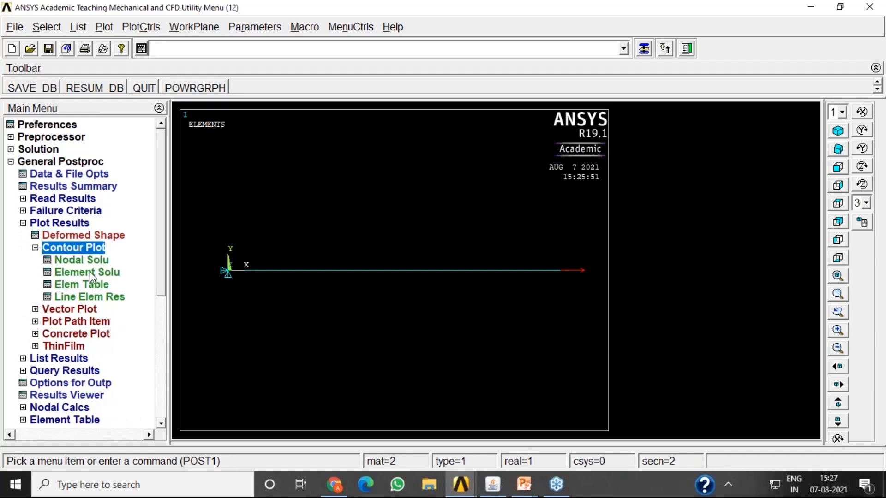
left_click(81, 260)
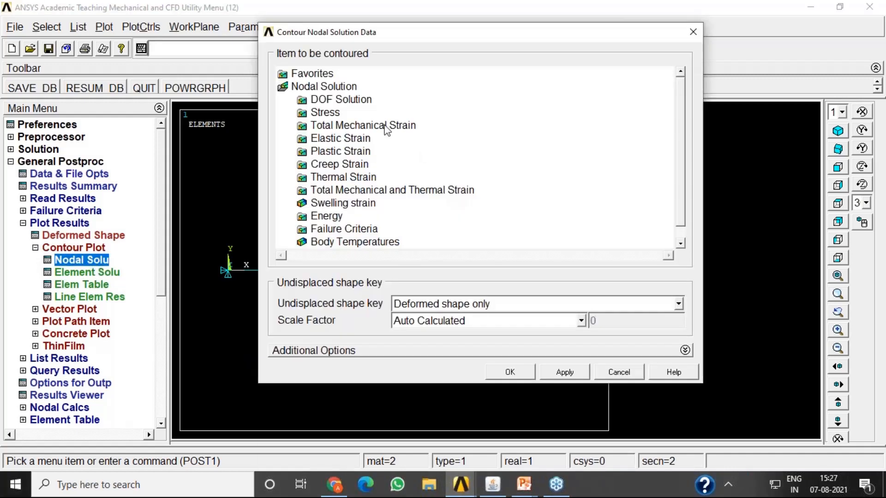
double_click(339, 100)
left_click(364, 152)
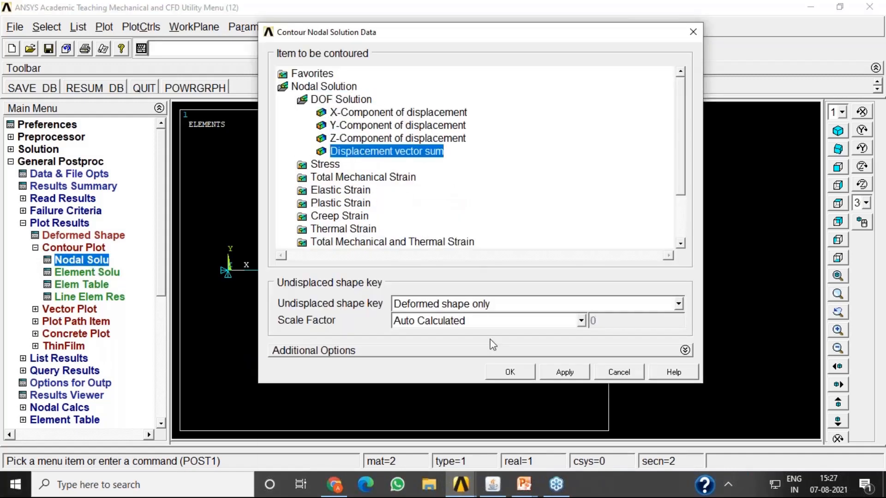
left_click(510, 372)
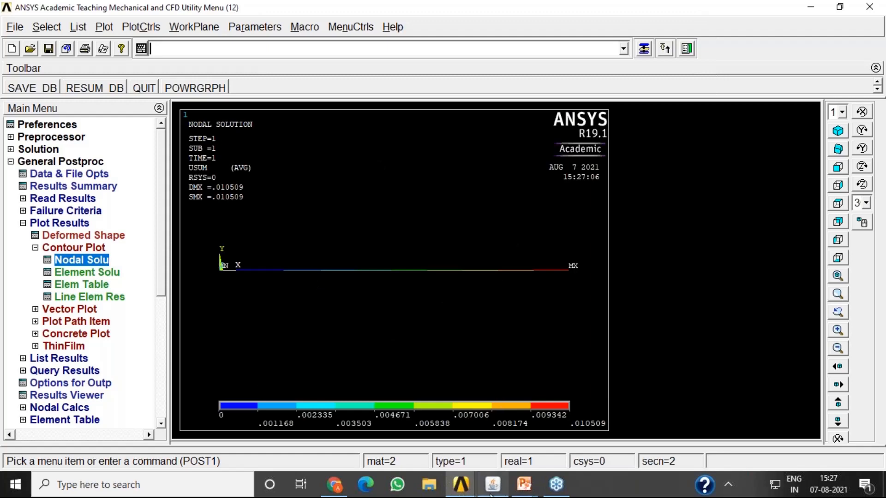
- Ink circles around the maximum and minimum displacement ends of the contoured bar and erase them
left_click(876, 189)
mouse_move(536, 251)
left_mouse_down()
mouse_move(529, 289)
mouse_move(586, 286)
mouse_move(536, 249)
left_mouse_up()
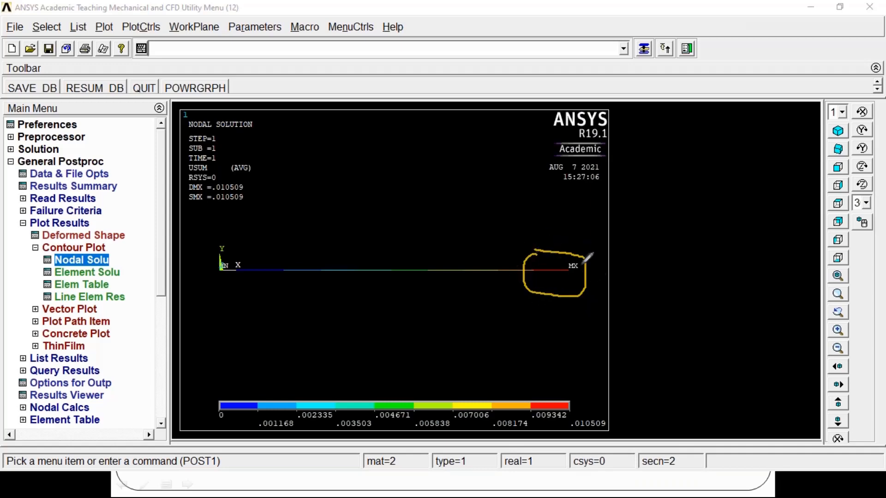
mouse_move(231, 252)
left_mouse_down()
mouse_move(212, 271)
mouse_move(284, 292)
mouse_move(297, 254)
mouse_move(220, 252)
left_mouse_up()
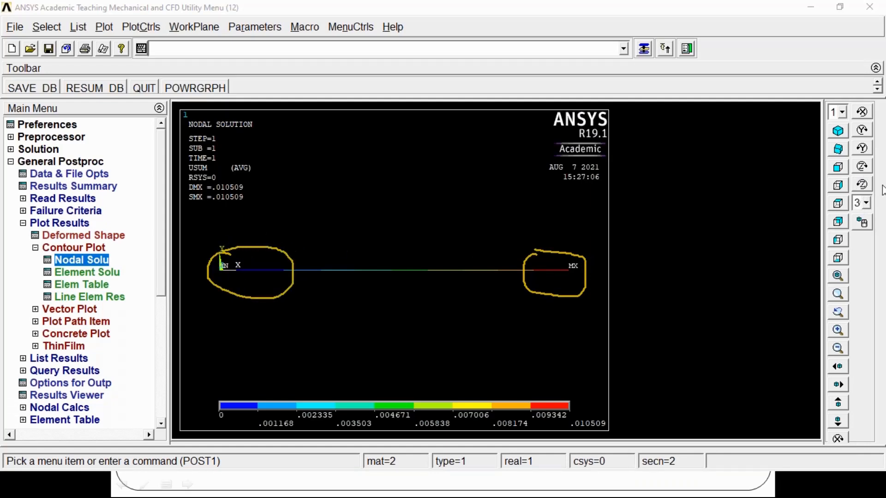
left_click(848, 293)
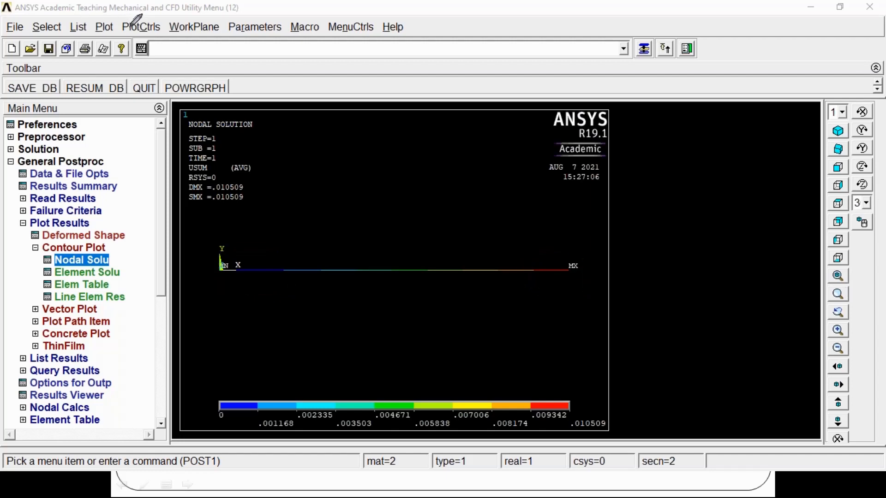
- Animate the bar's deformed shape with the Def + undeformed option
left_click(108, 31)
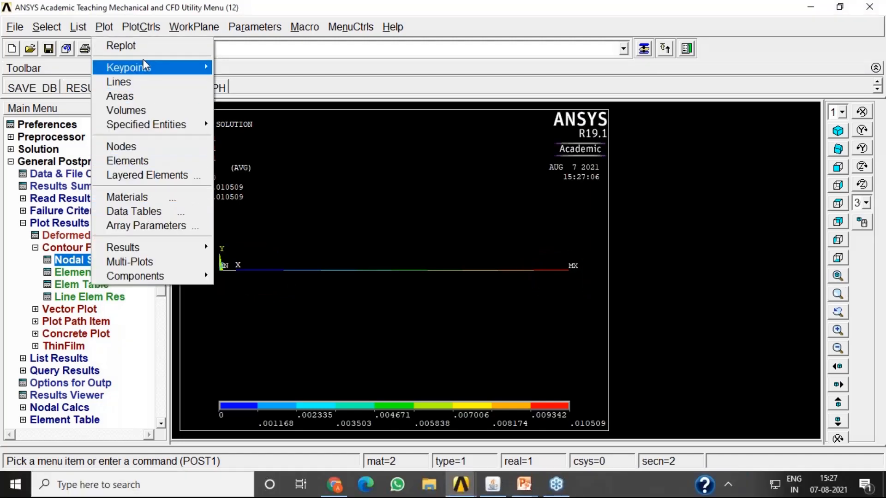
left_click(145, 29)
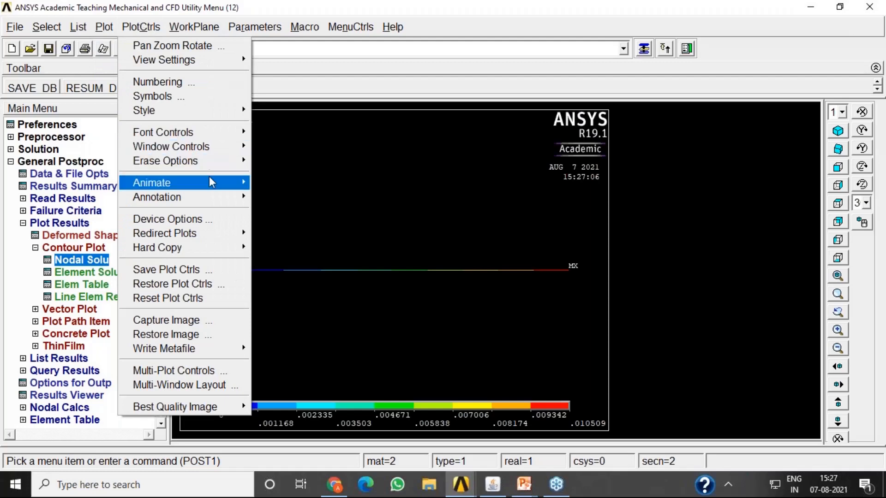
mouse_move(210, 181)
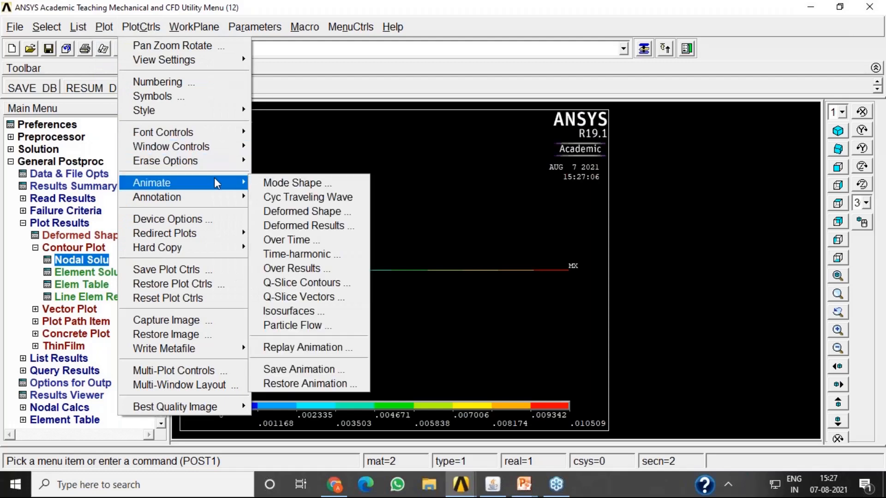
left_click(337, 211)
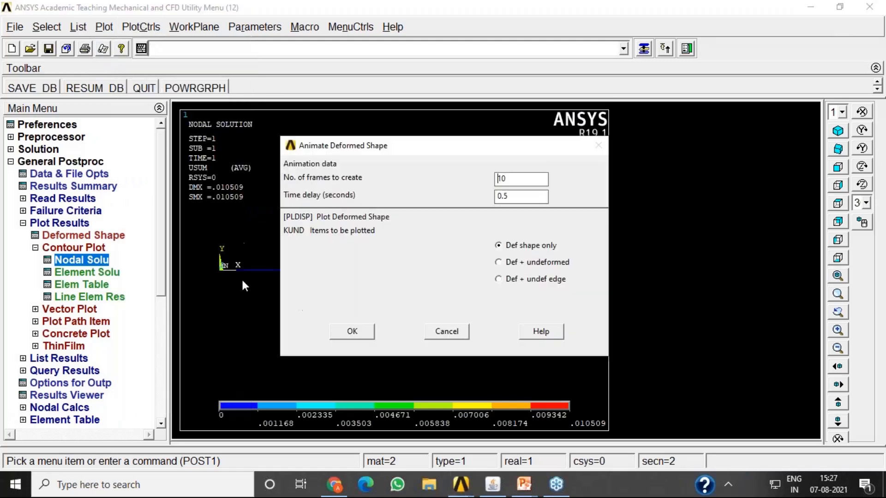
left_click(538, 264)
left_click(363, 338)
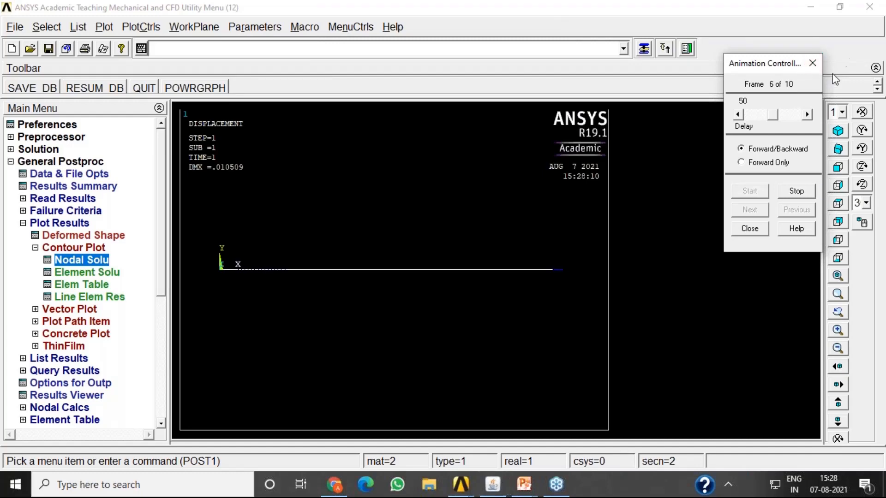
left_click(870, 46)
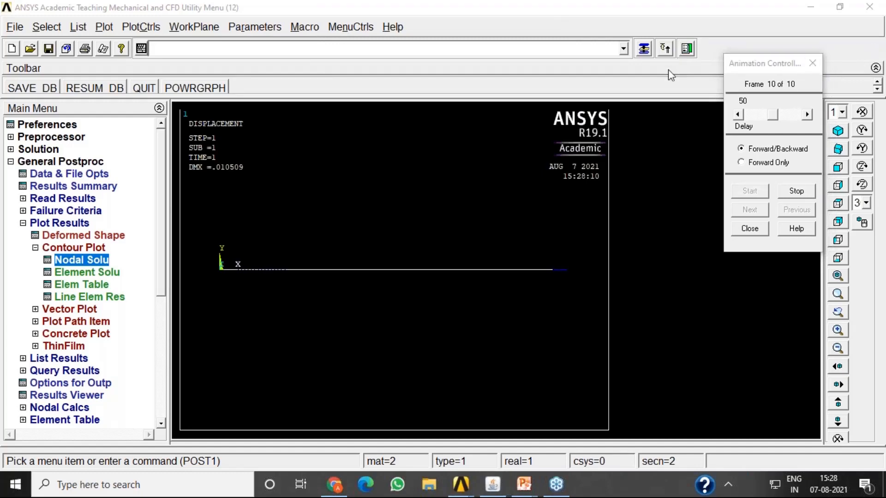
- Collapse the general postprocessing options and switch to the PowerPoint slide with the stepped bar problem
left_click(31, 224)
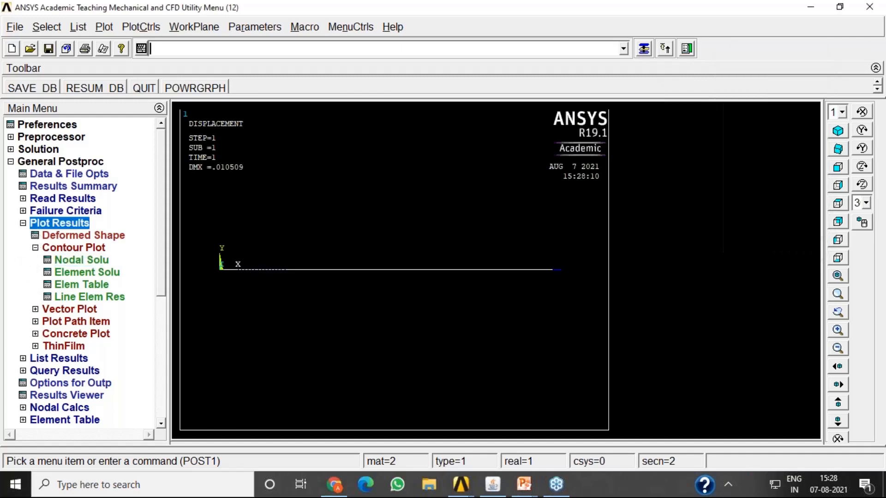
left_click(11, 162)
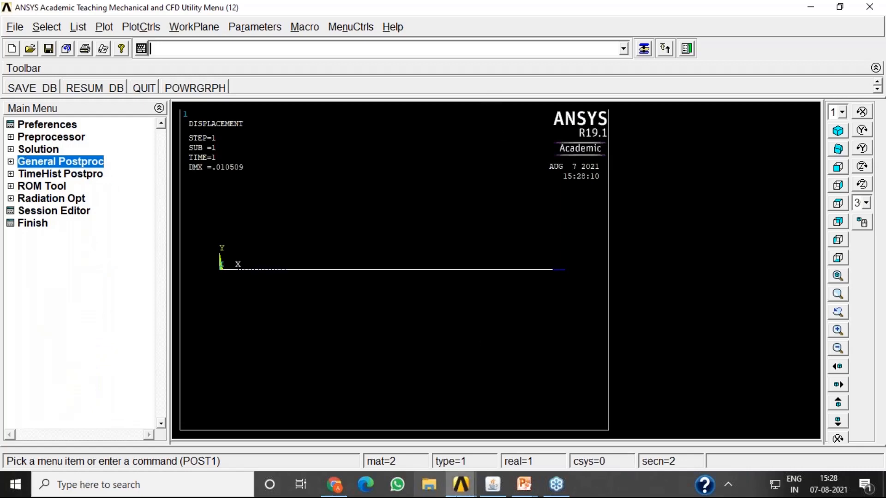
mouse_move(526, 489)
left_click(593, 432)
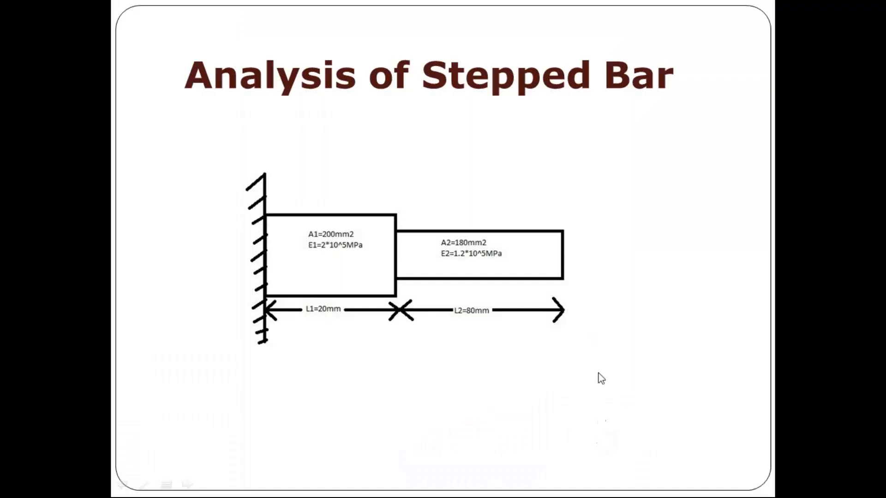